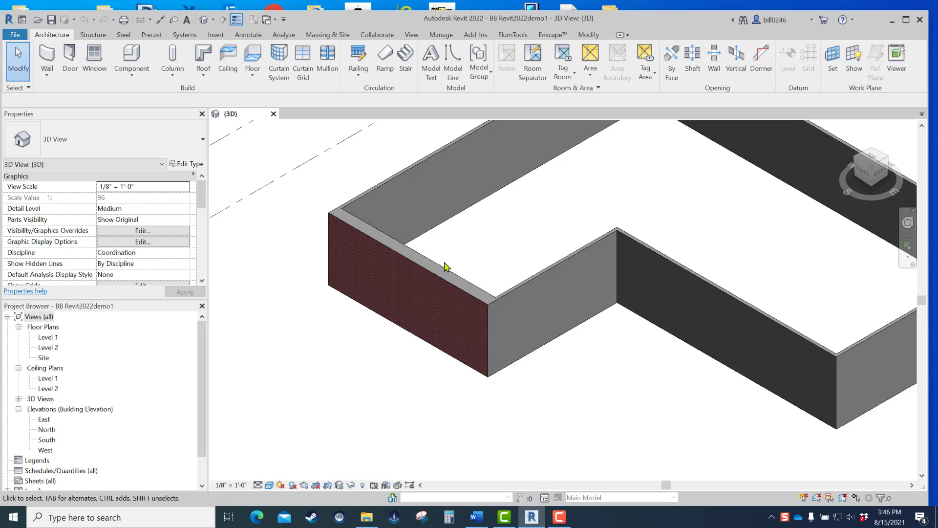
Open the Level 1 floor plan and frame the whole L-shaped building outline.
scroll(447, 266, down, 2)
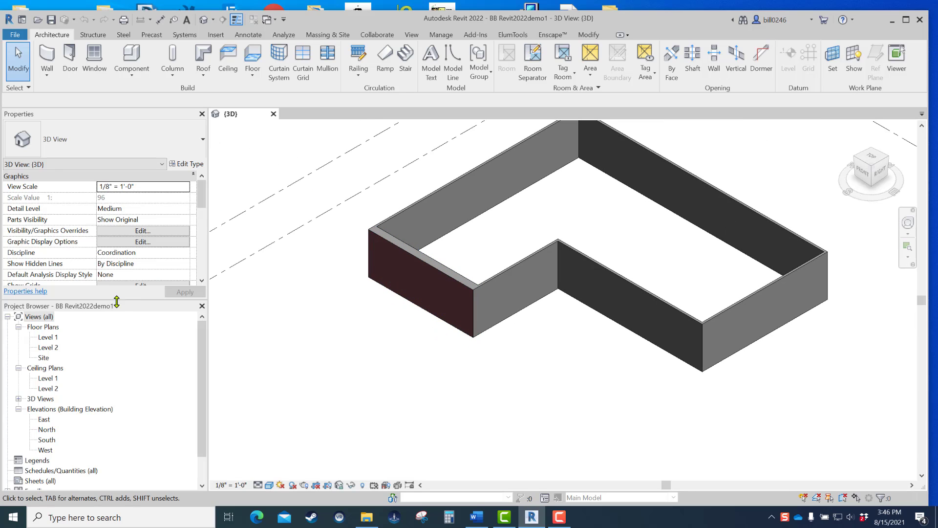
double_click(45, 337)
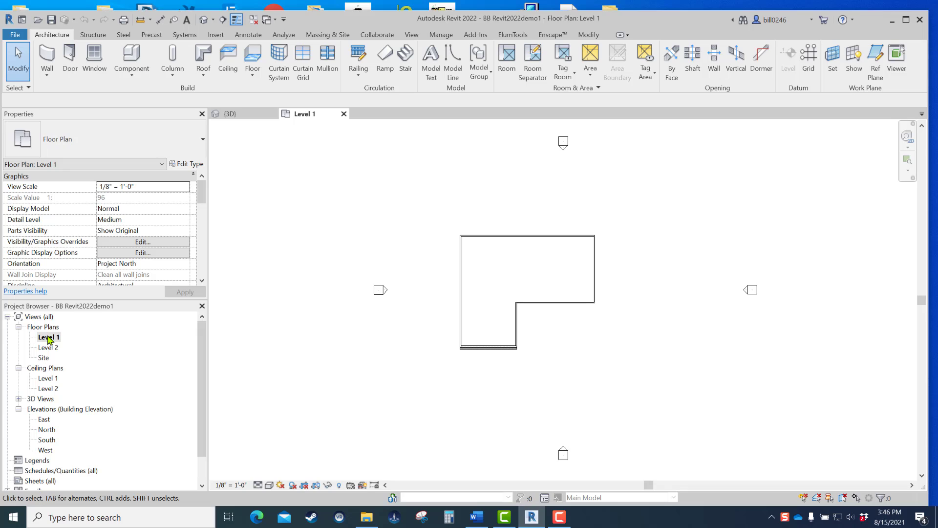
click(48, 380)
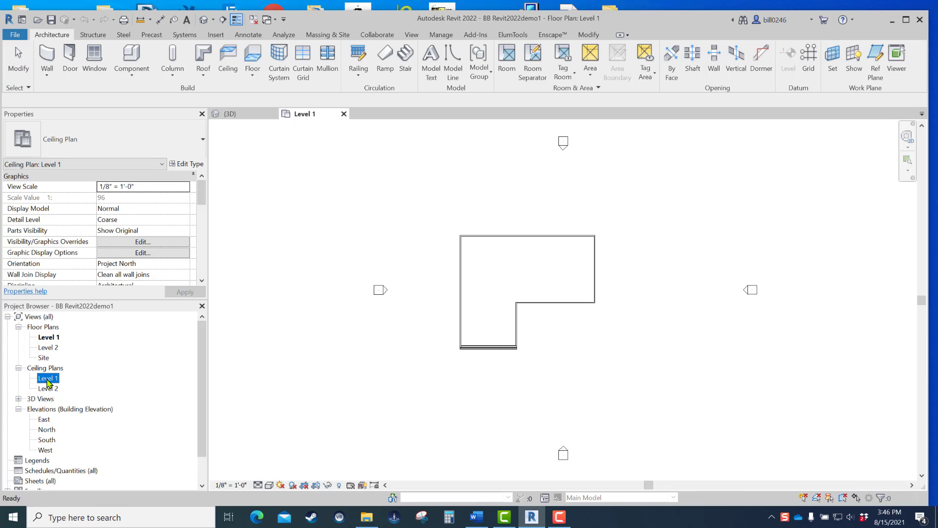
click(56, 340)
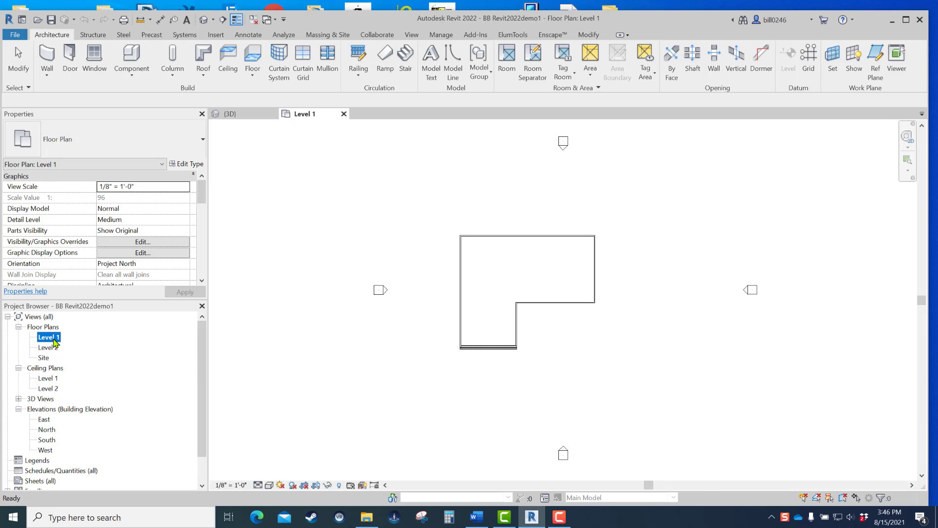
scroll(477, 302, up, 3)
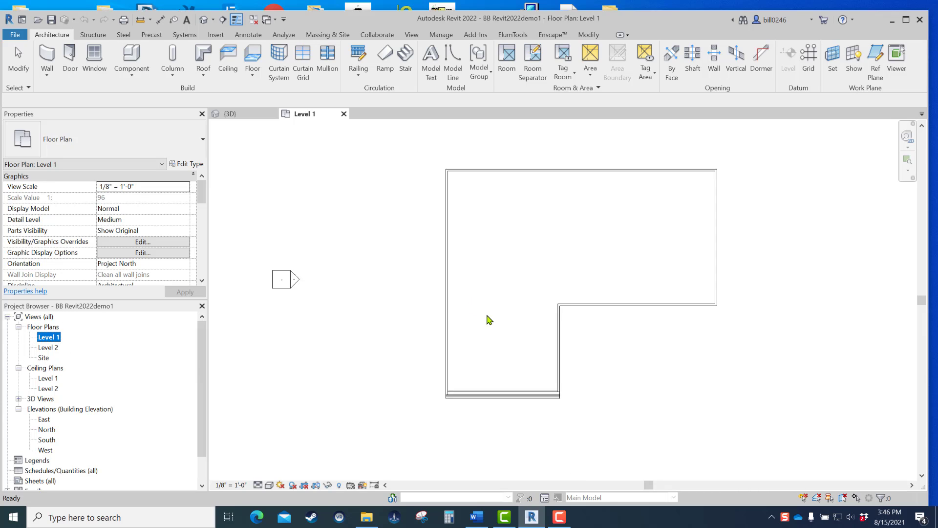
scroll(489, 319, up, 2)
mouse_move(555, 346)
middle_down()
mouse_move(420, 313)
mouse_move(416, 341)
middle_up()
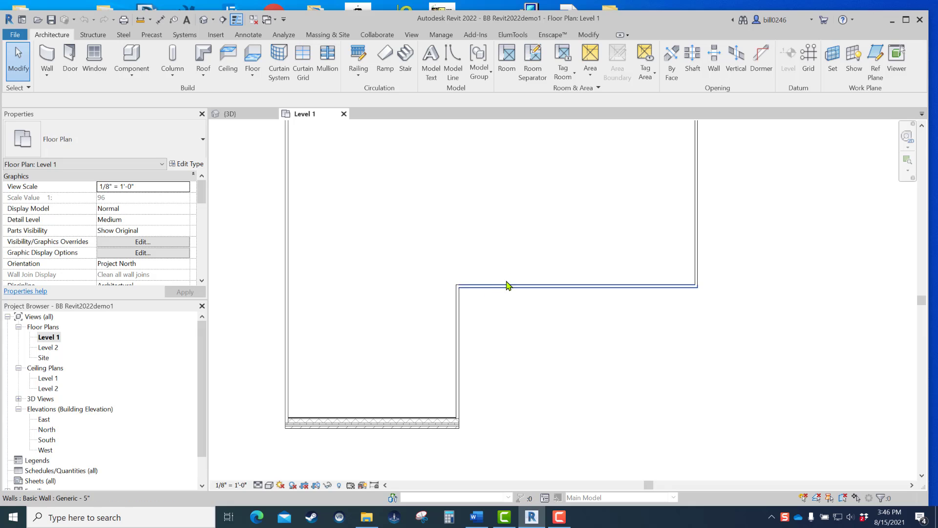
scroll(523, 289, down, 3)
middle_drag(513, 310, 509, 333)
scroll(528, 315, down, 2)
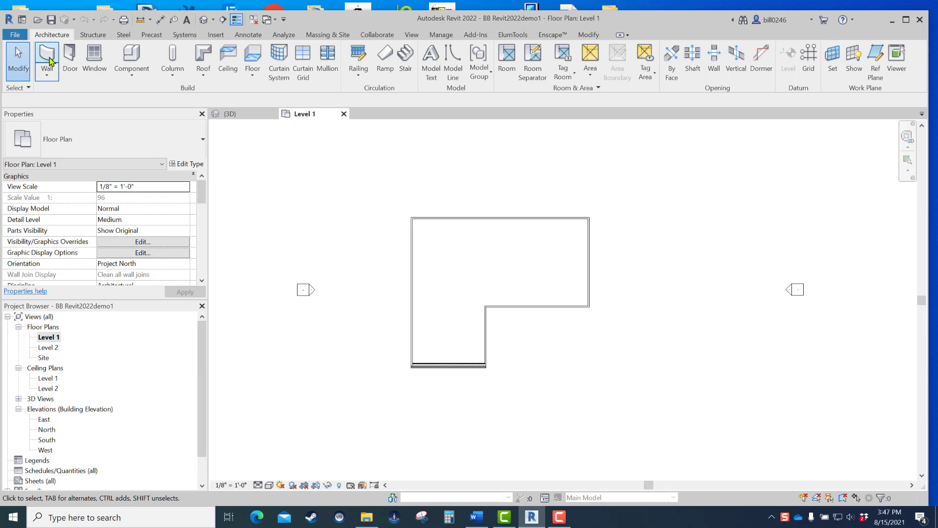
Start the Door command and choose the Residential family Door-Exterior-Single-Entry-Half Arch Glass-Wood_Clad for loading.
click(71, 77)
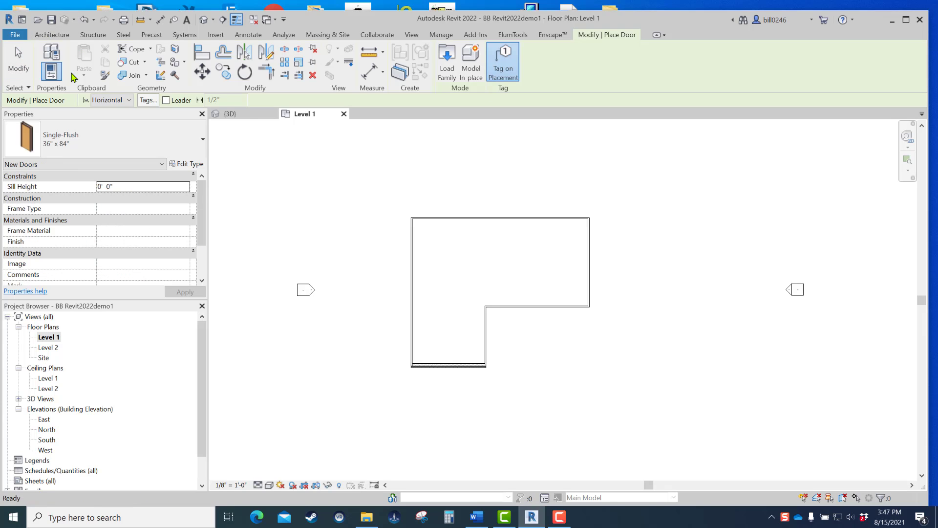
click(121, 144)
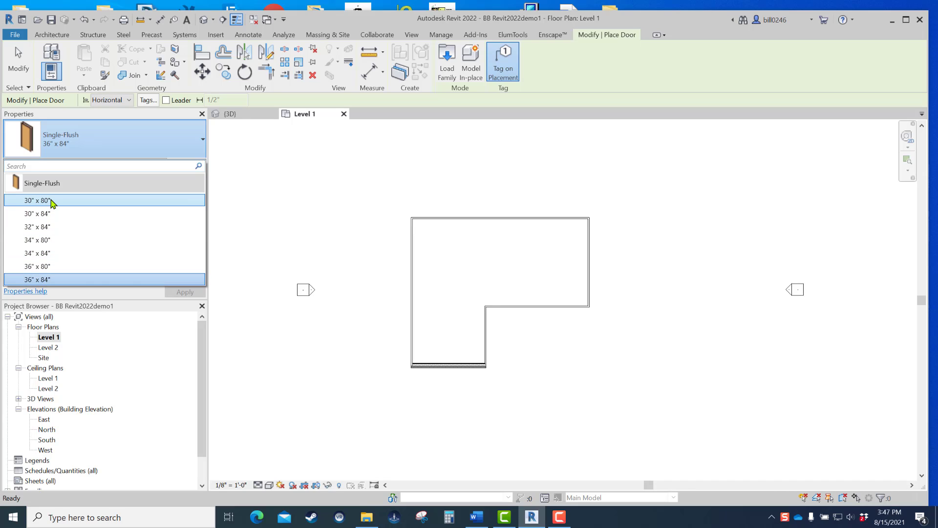
mouse_move(53, 203)
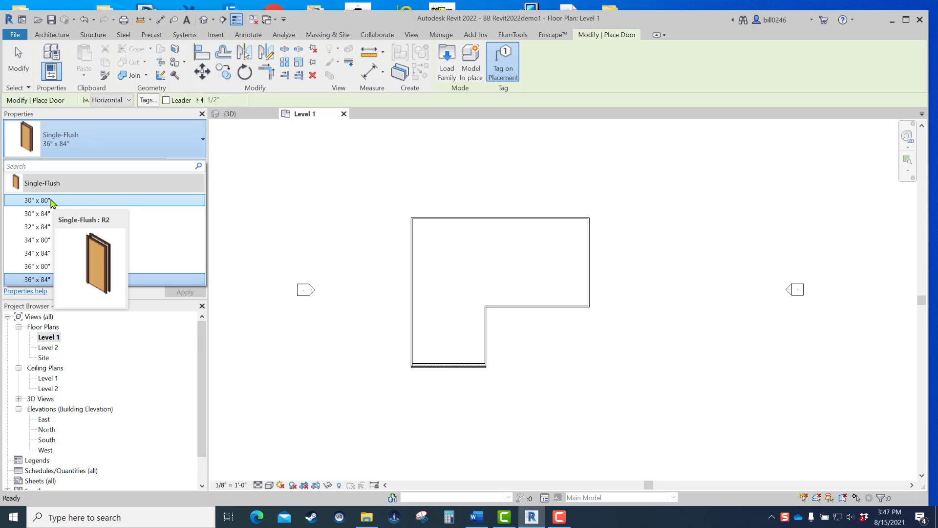
click(448, 71)
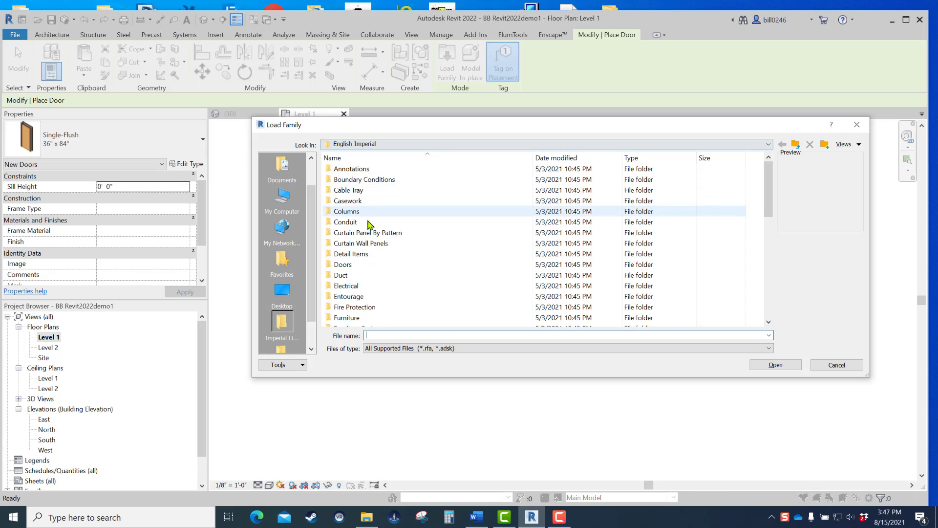
double_click(363, 265)
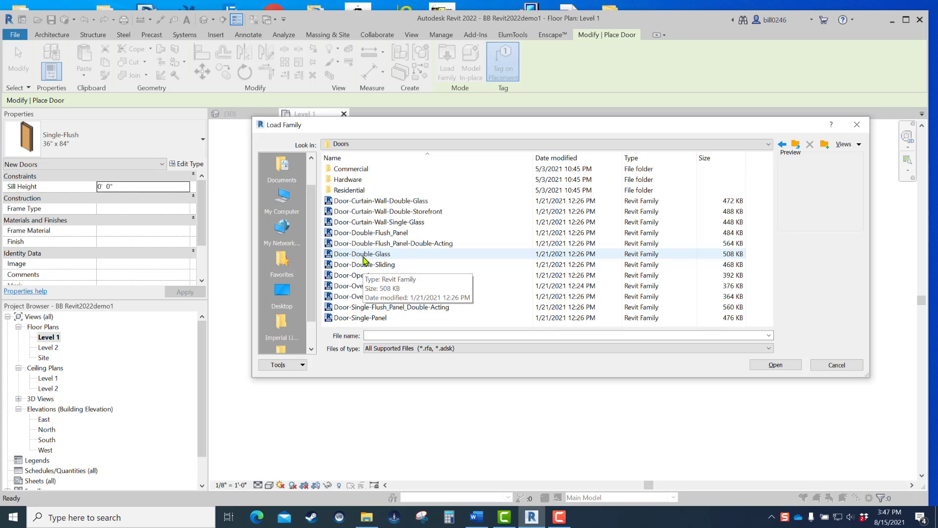
double_click(364, 190)
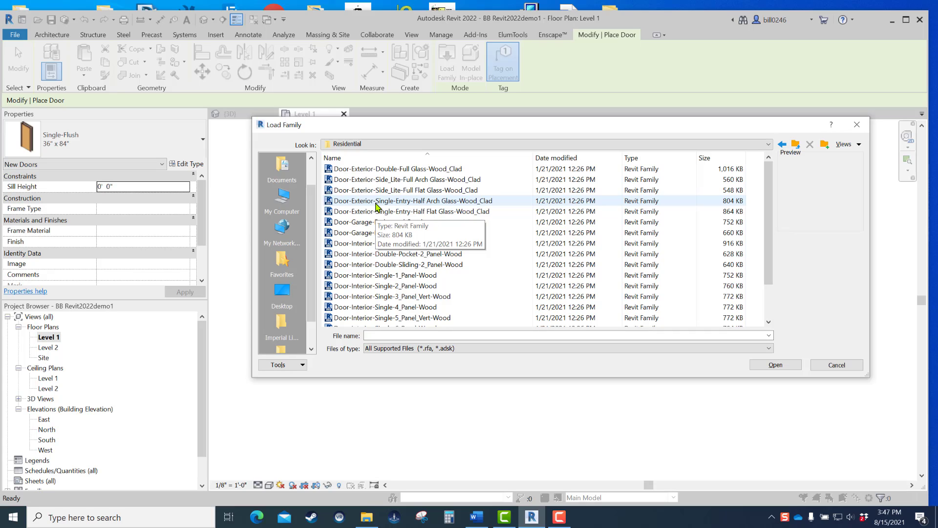
click(450, 203)
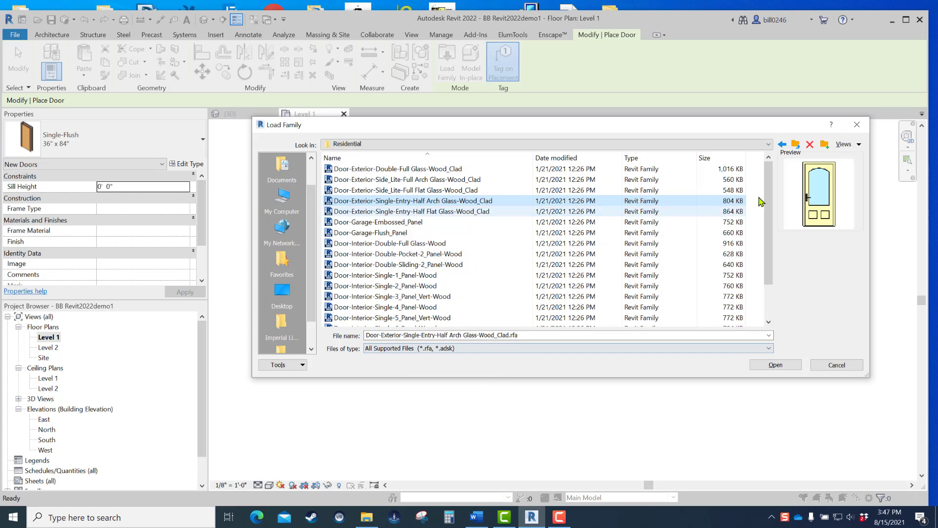
click(774, 365)
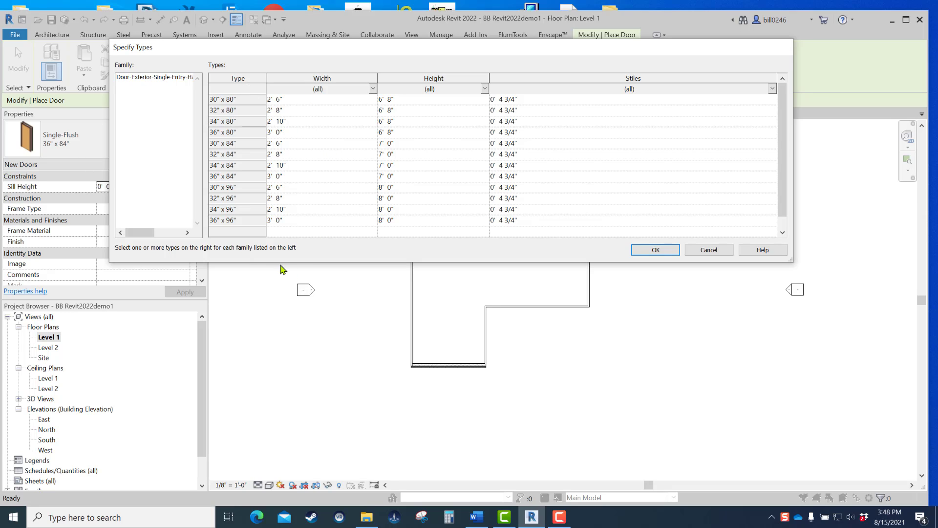
Load only the 32" x 96" and 36" x 96" types of the half arch glass door family.
click(234, 199)
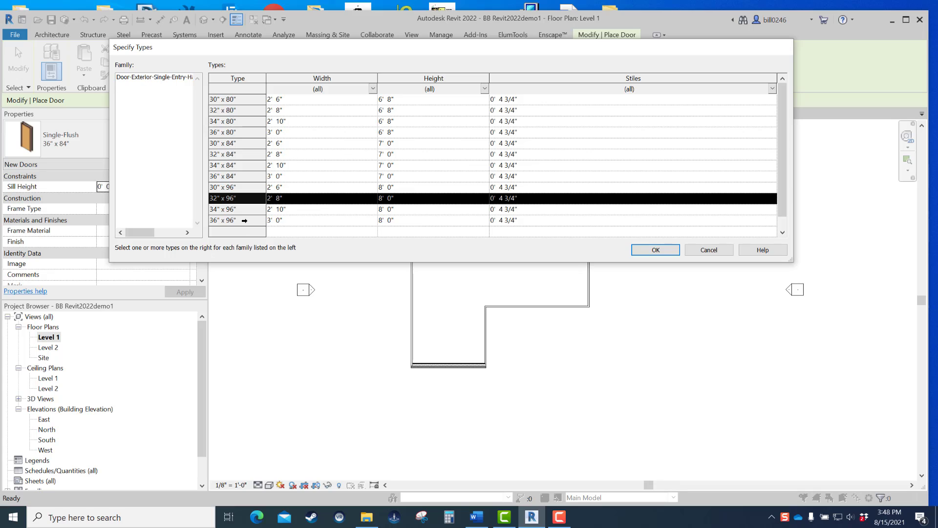
ctrl+click(245, 220)
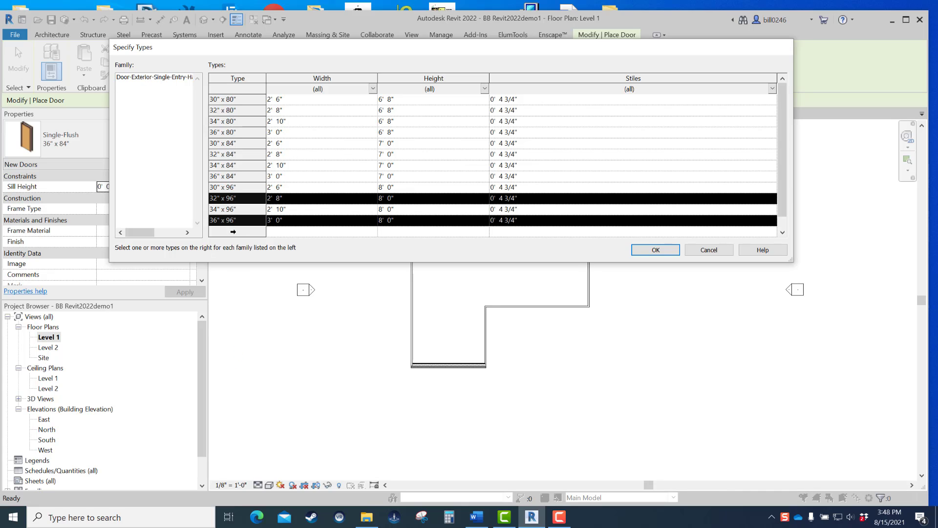
ctrl+click(238, 165)
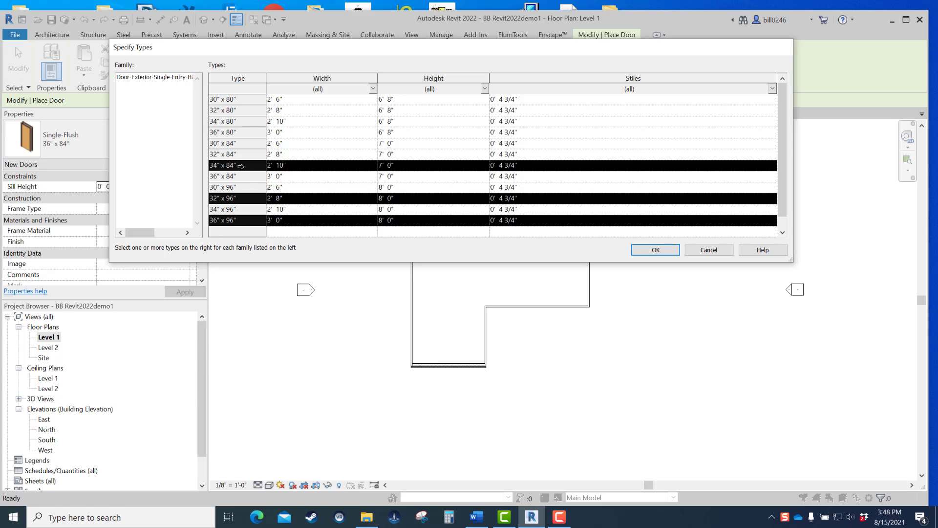
ctrl+click(240, 165)
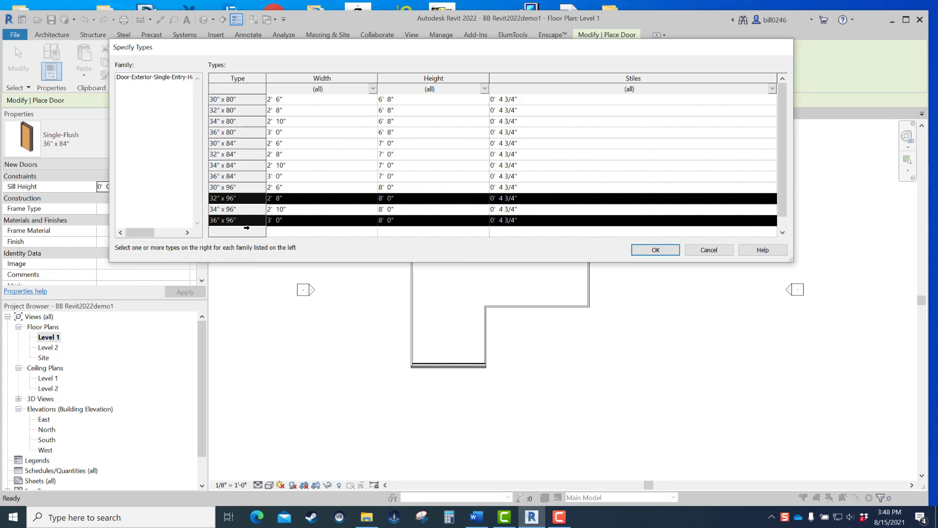
click(659, 252)
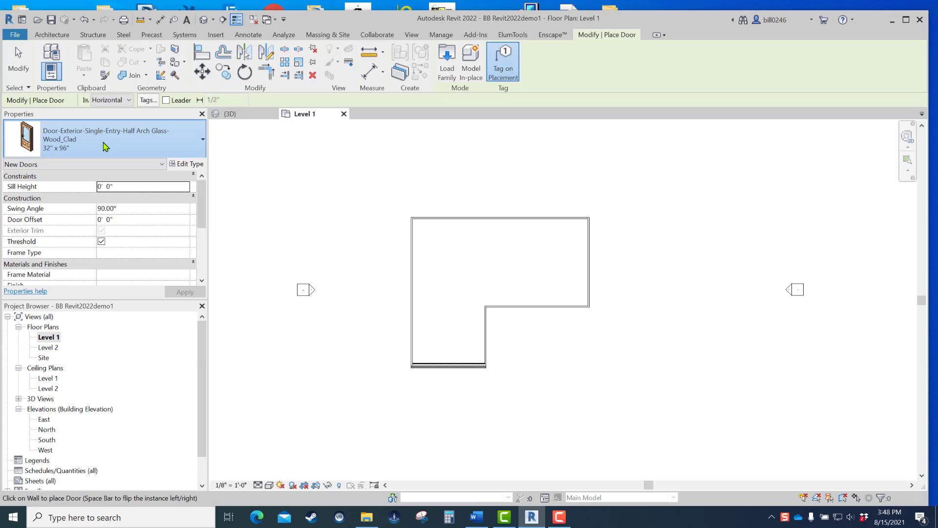
Place a tagged 36" x 96" half arch glass door swinging inward in the recessed horizontal wall, 10'-6" from the inside corner.
click(104, 147)
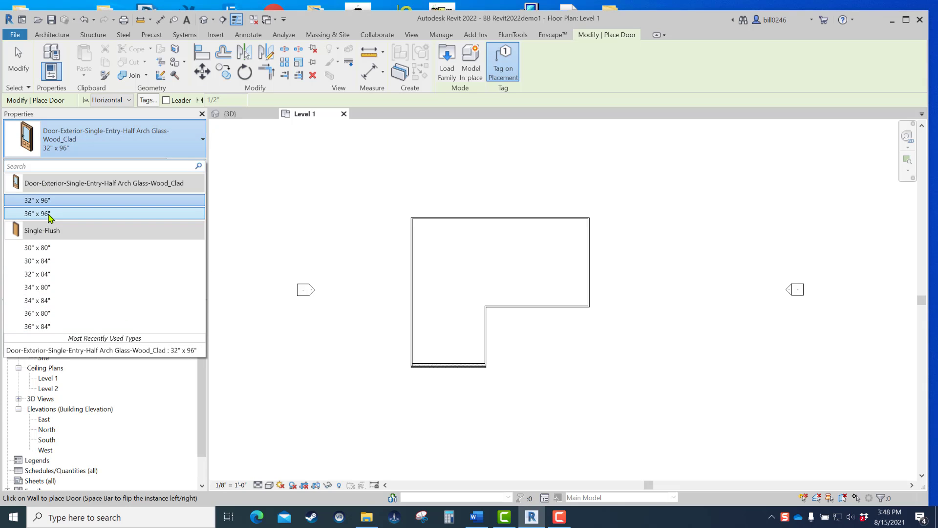
mouse_move(49, 217)
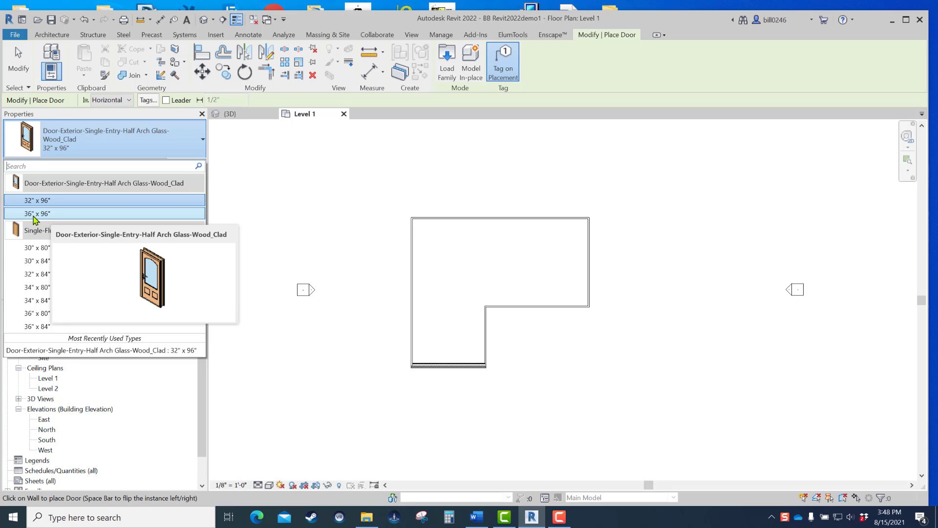
click(34, 213)
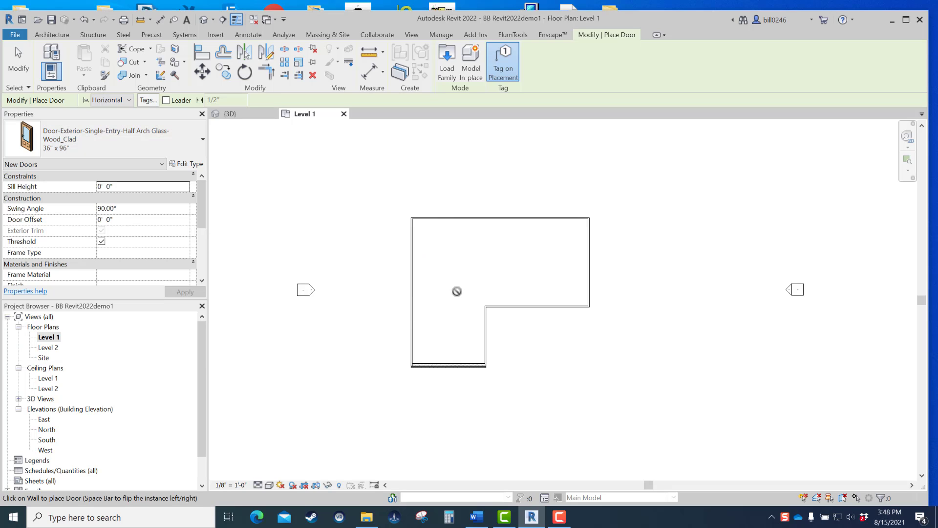
scroll(463, 273, up, 1)
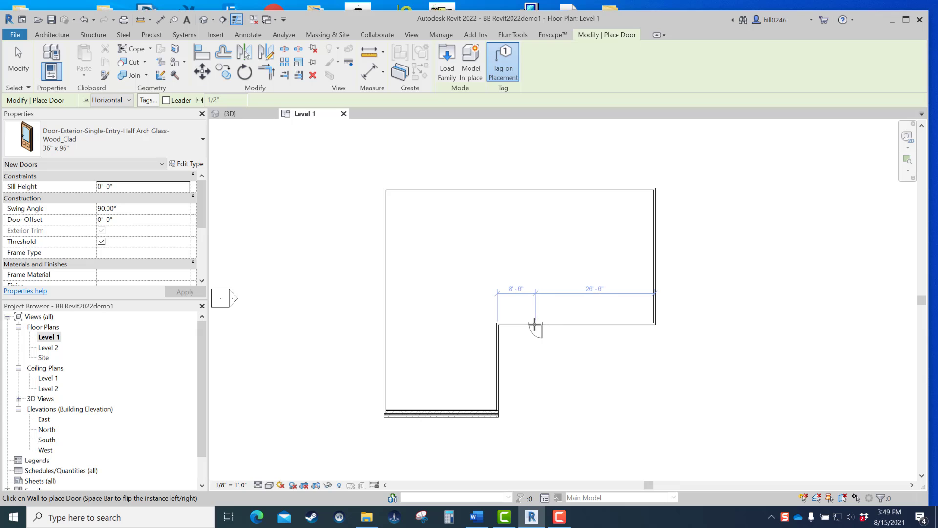
click(544, 320)
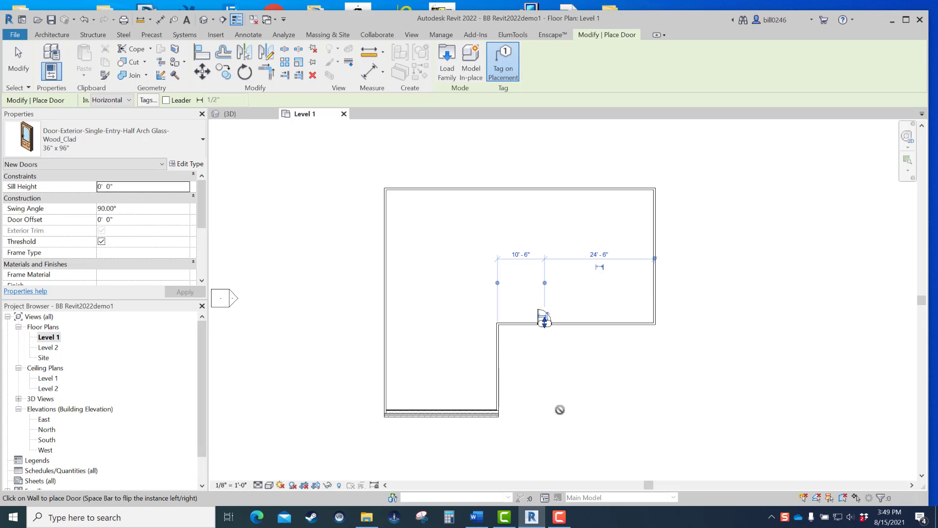
key(Escape)
key(Escape)
scroll(555, 342, up, 1)
scroll(555, 342, up, 3)
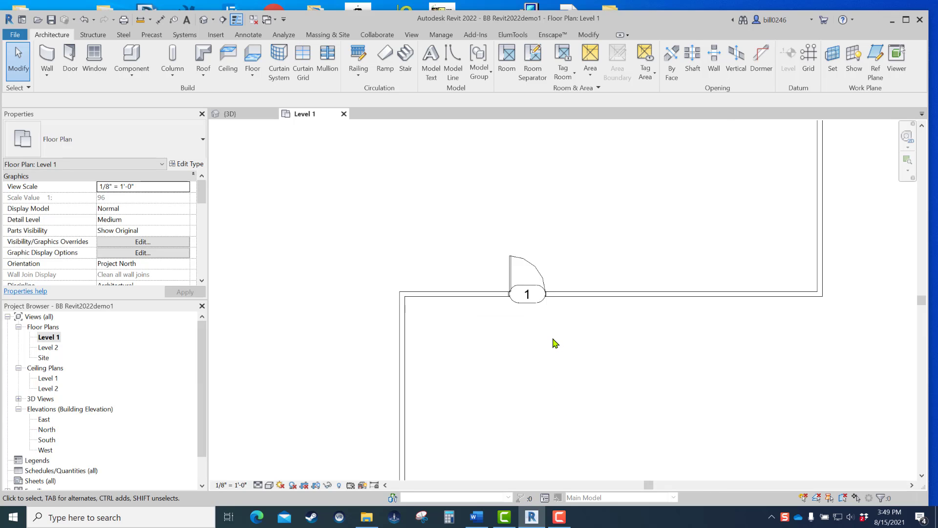
scroll(555, 342, down, 2)
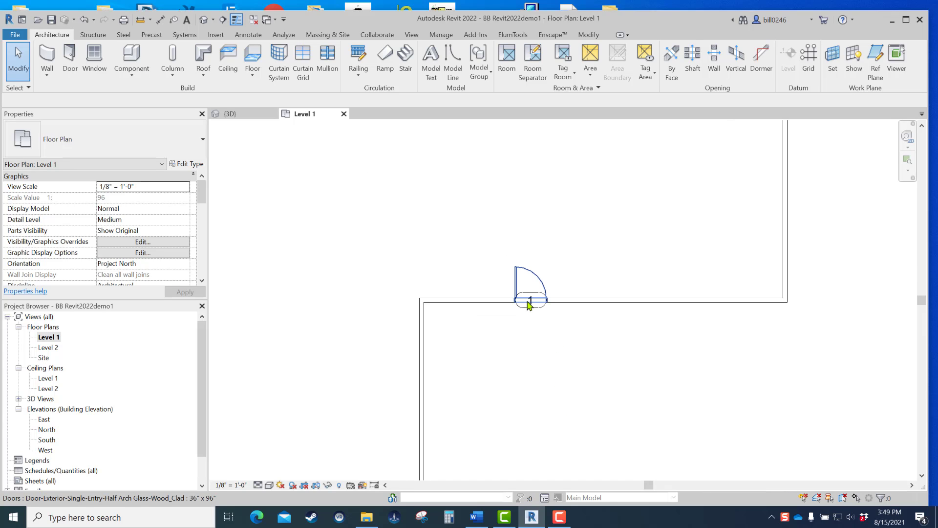
Try a second 36" x 96" door without a tag, 8'-0" from the first in the same wall, and undo its placement.
click(70, 68)
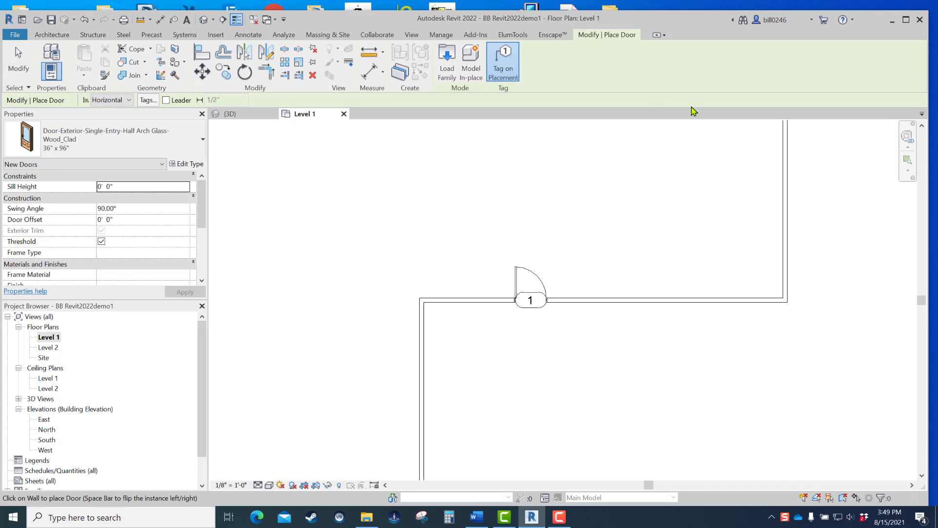
click(505, 60)
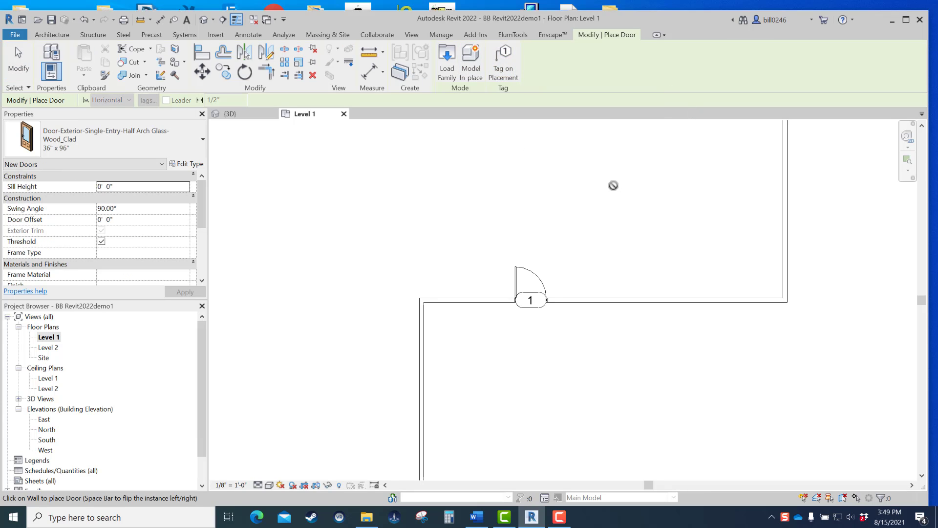
click(612, 298)
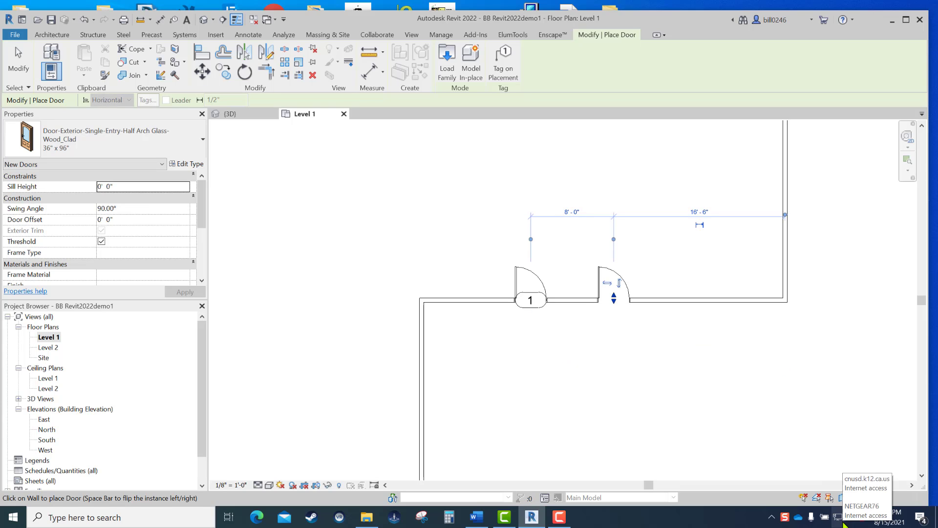
click(83, 22)
scroll(377, 201, down, 1)
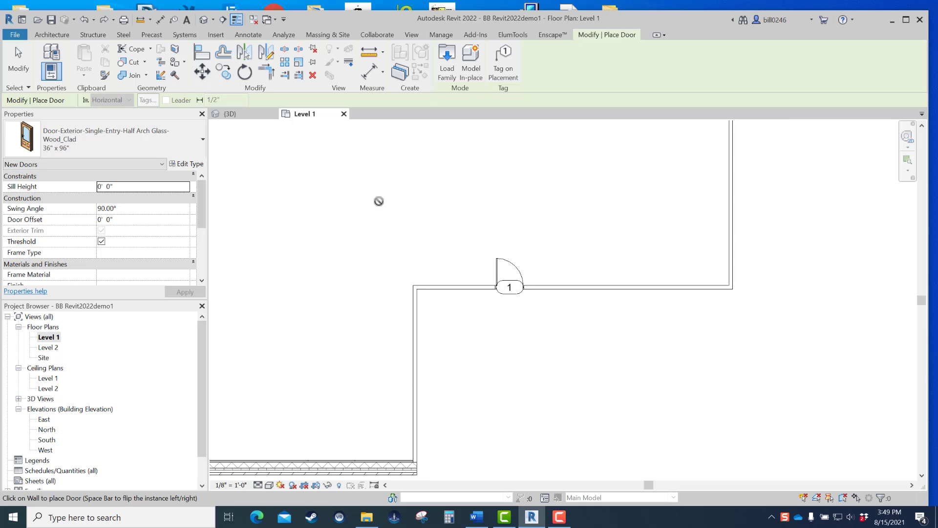
key(Escape)
key(Escape)
scroll(595, 341, down, 3)
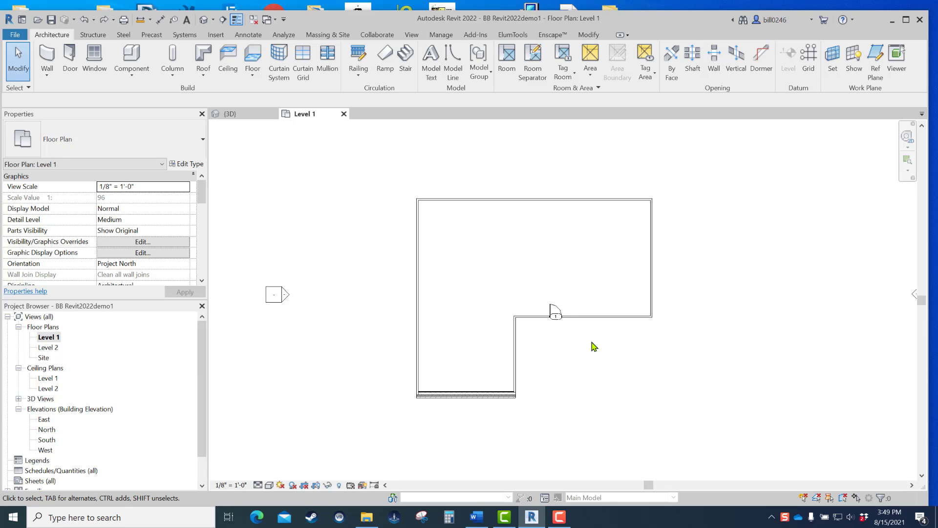
Switch to the 3D view and inspect the placed door up close and within the whole building.
click(231, 113)
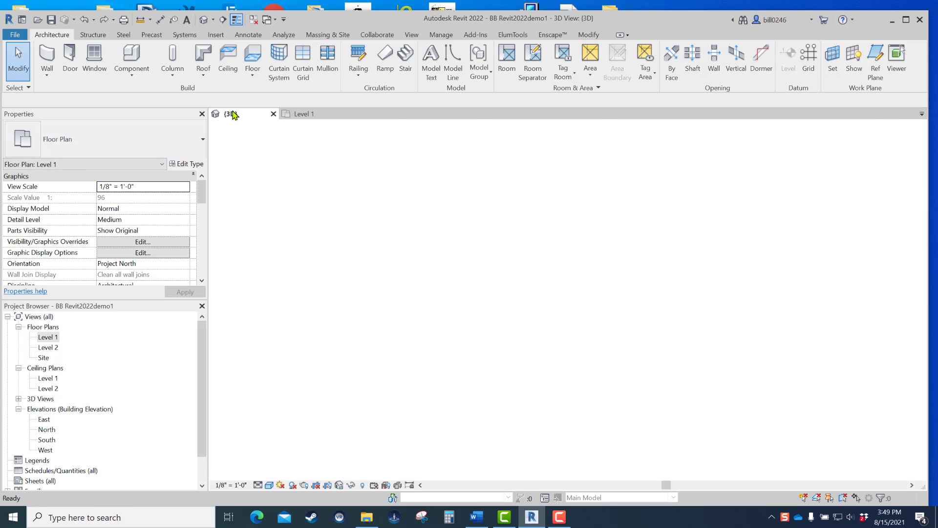
scroll(565, 297, up, 5)
scroll(564, 297, up, 2)
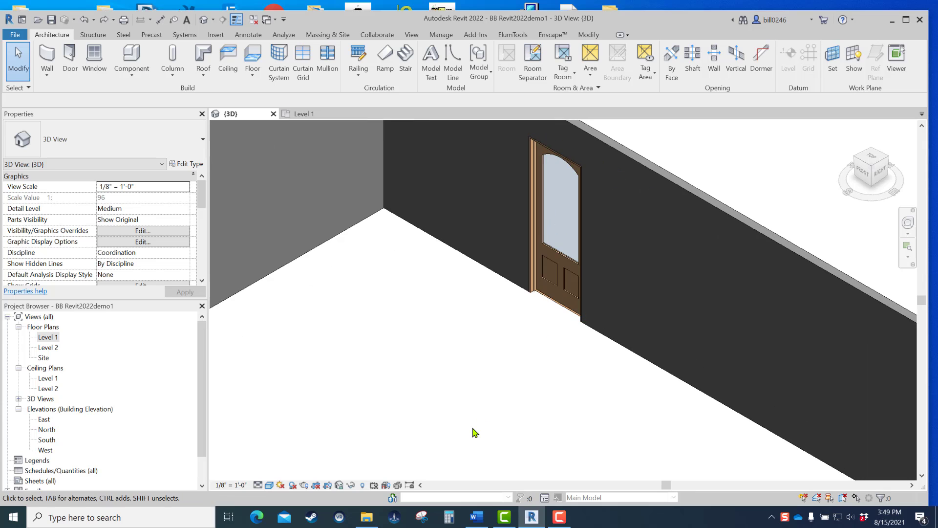
scroll(484, 316, down, 6)
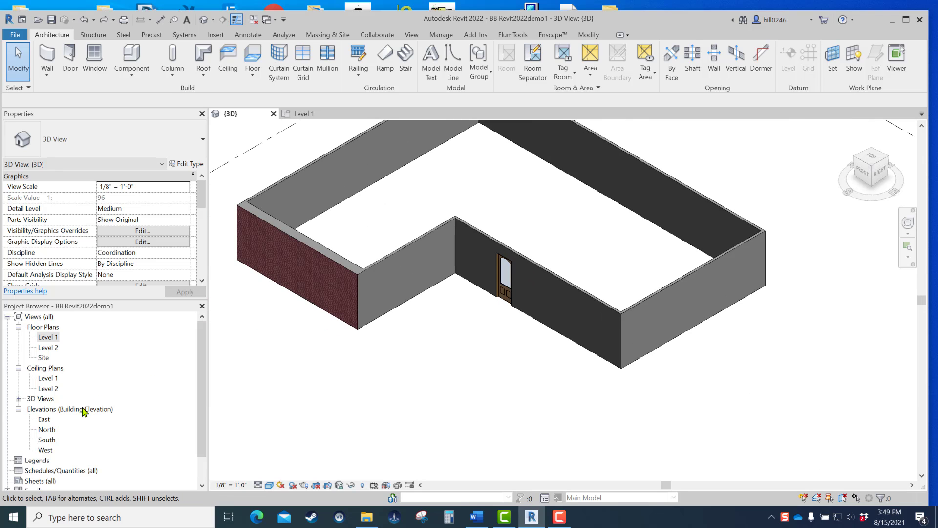
Open the South elevation and examine the placed door up close.
double_click(46, 440)
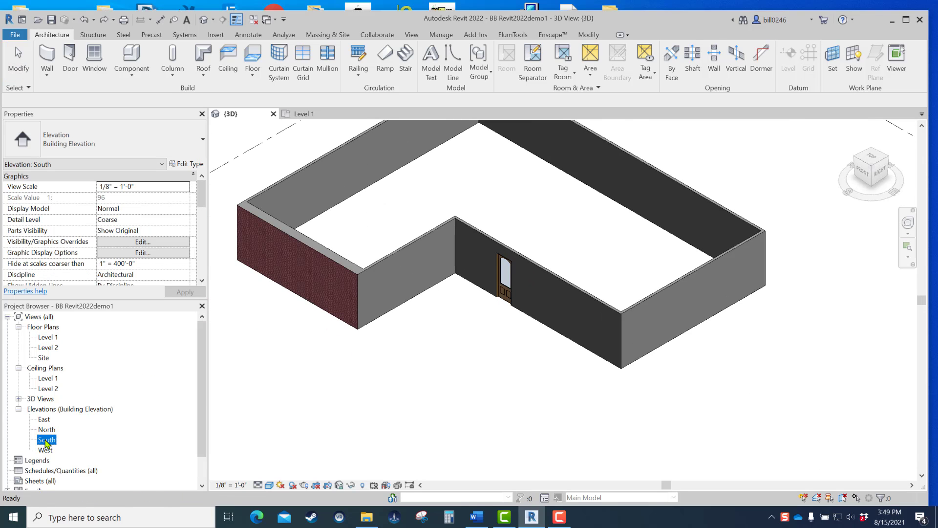
scroll(586, 328, up, 5)
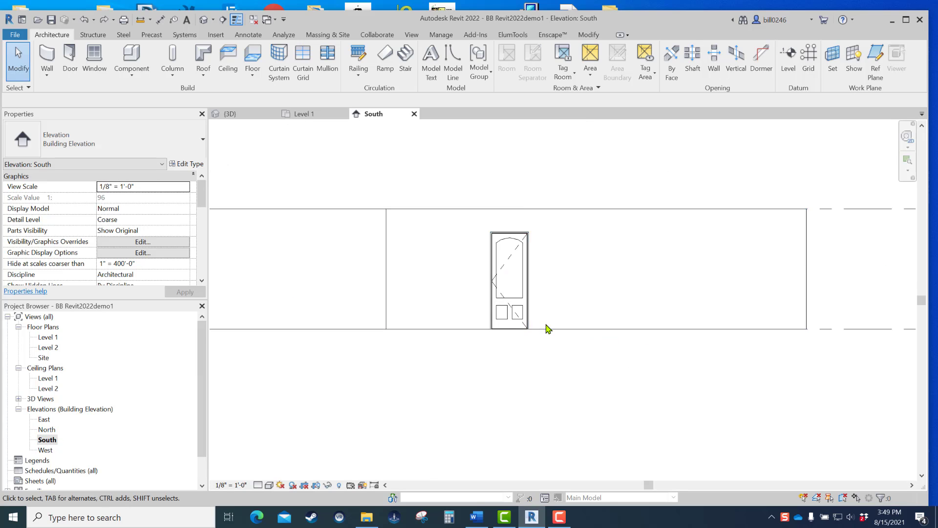
middle_drag(521, 445, 546, 484)
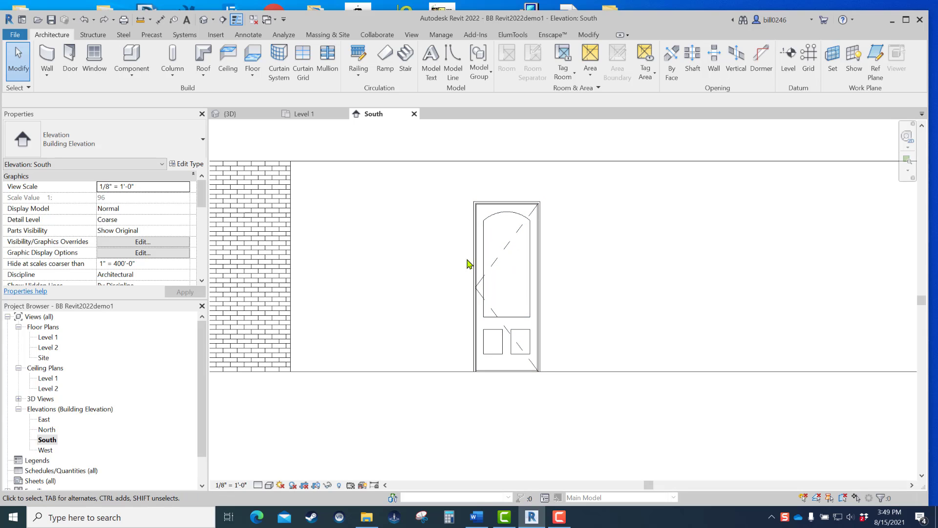
In the Level 1 floor plan, flip the door's hand so it hinges on the jamb farther from the inside corner.
click(304, 114)
scroll(556, 315, up, 5)
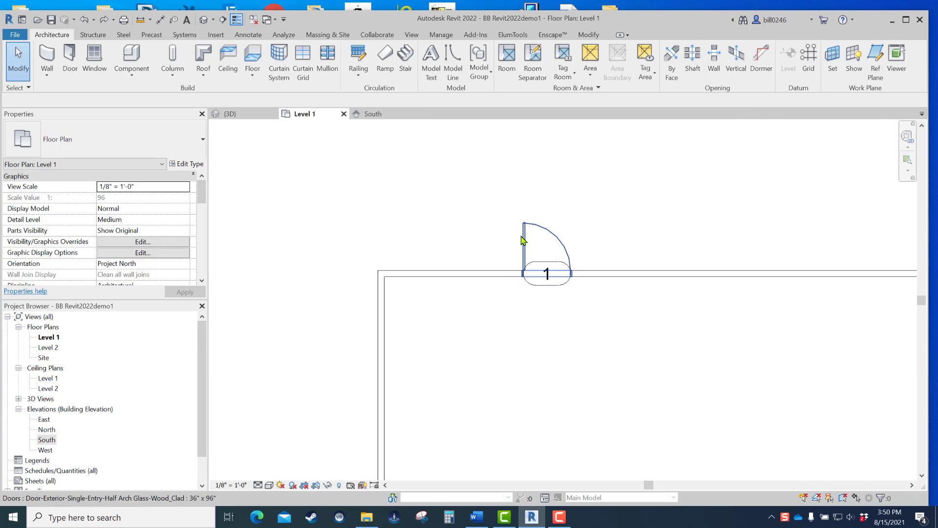
click(525, 251)
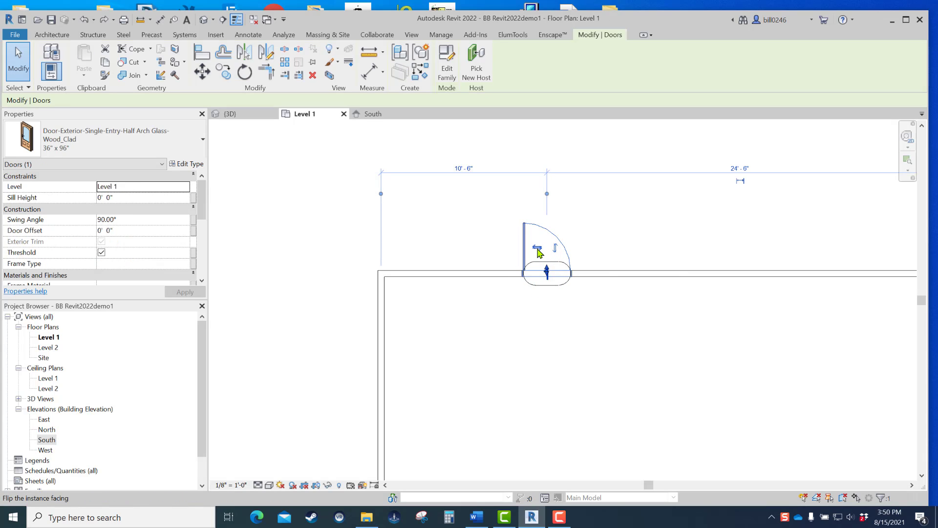
click(538, 251)
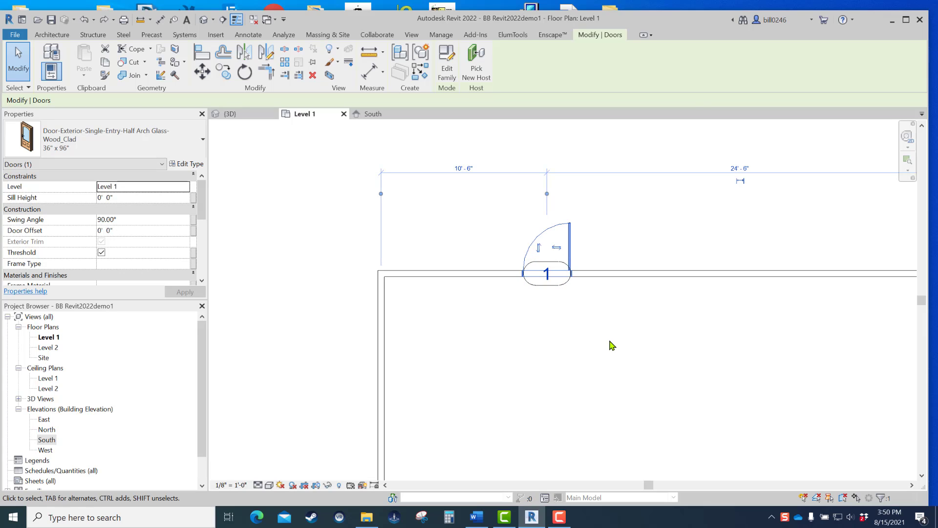
click(555, 246)
click(537, 248)
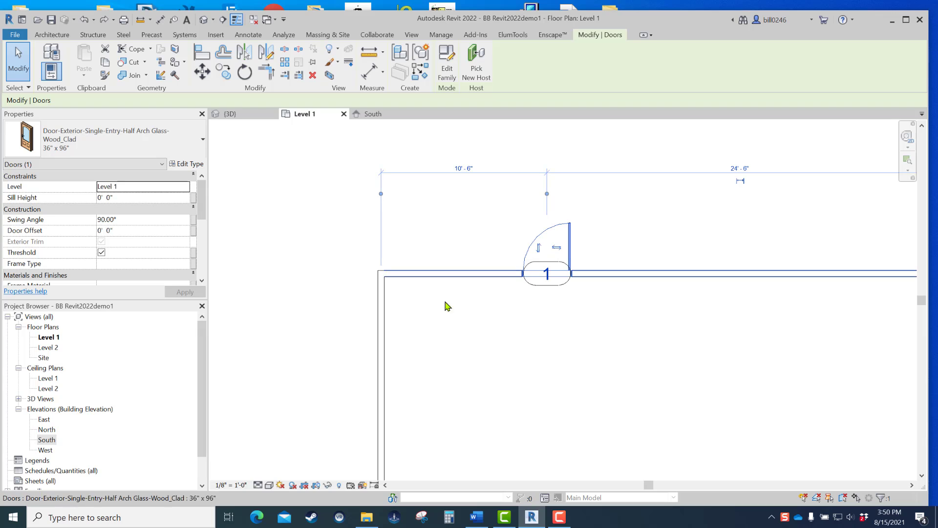
Check the flipped door in the South elevation and up close in the 3D view.
click(375, 116)
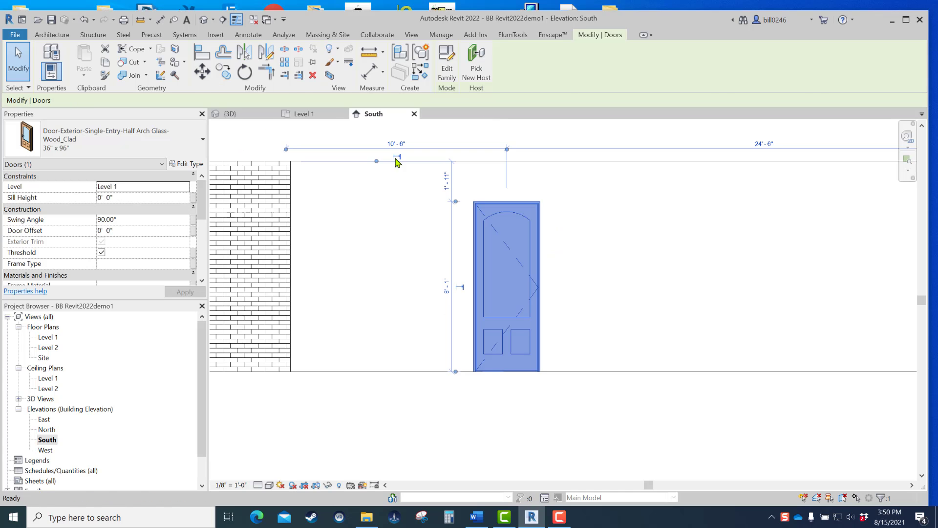
key(Escape)
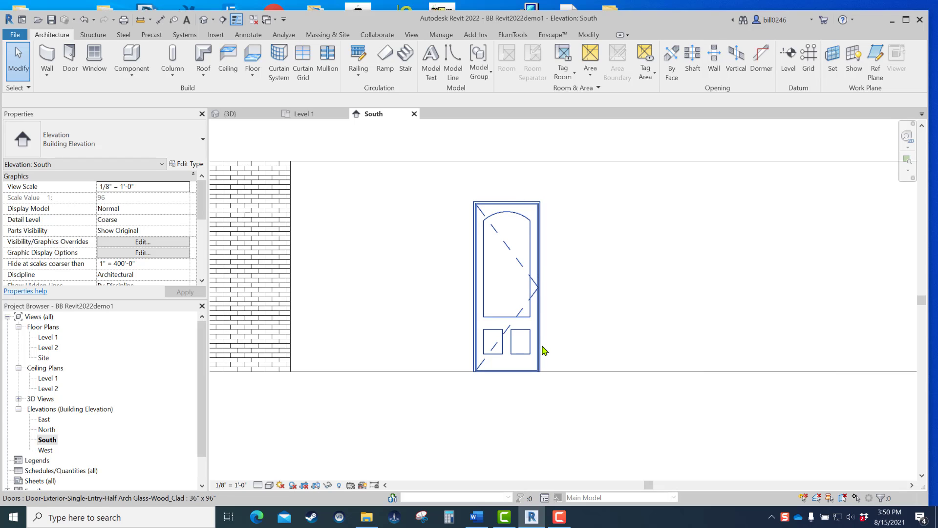
click(235, 114)
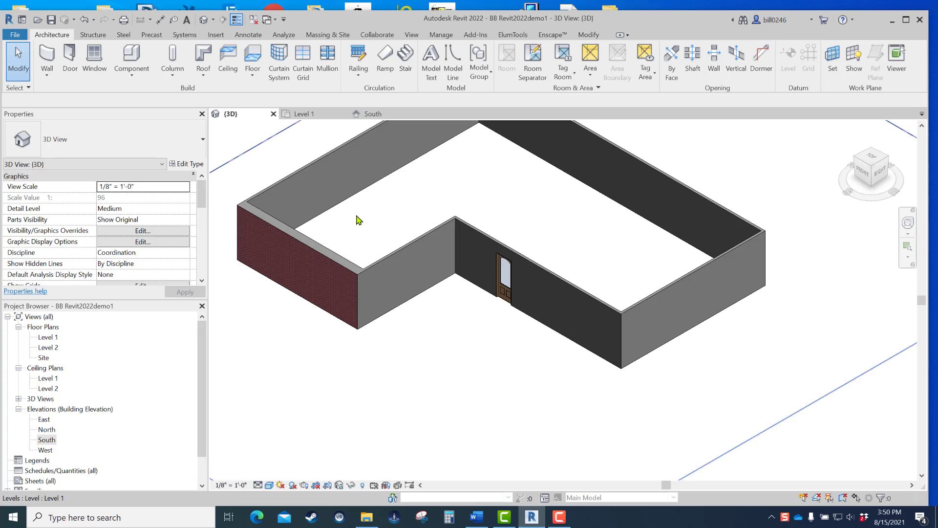
scroll(514, 286, up, 5)
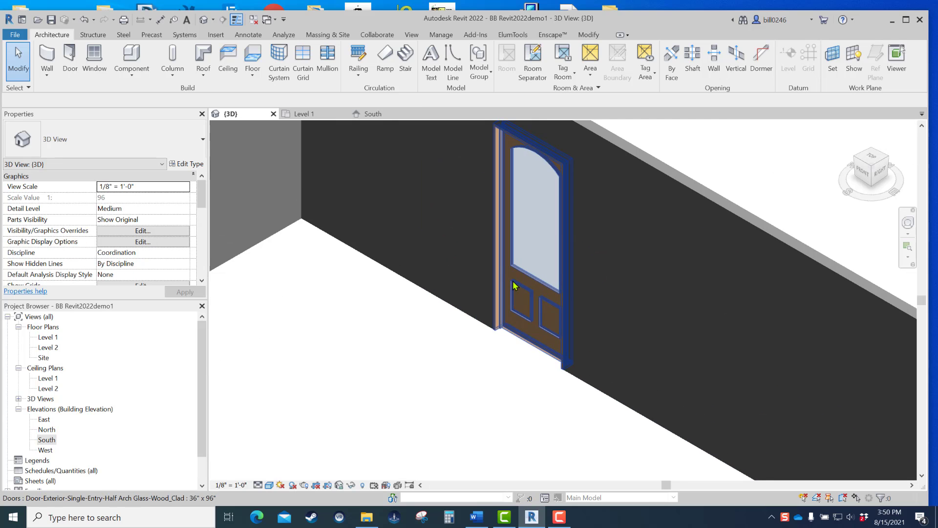
scroll(513, 286, up, 2)
scroll(489, 262, down, 4)
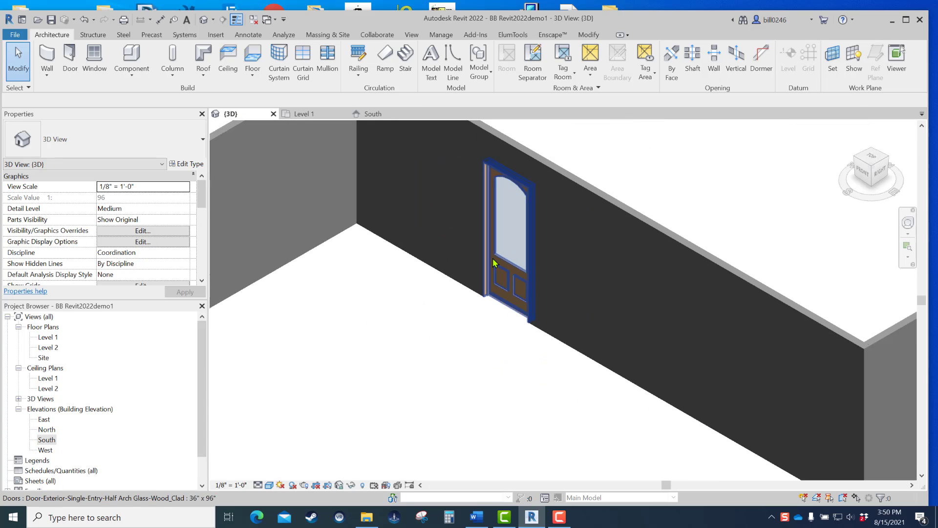
scroll(493, 263, down, 4)
In the Level 1 plan, flip the door to hinge nearer the inside corner and toggle its facing, ending with an inward swing.
click(301, 114)
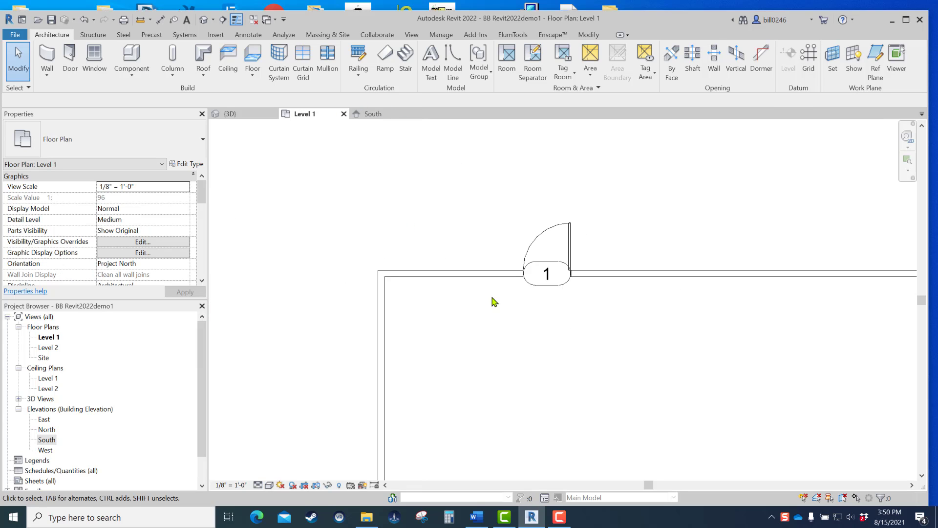
click(571, 247)
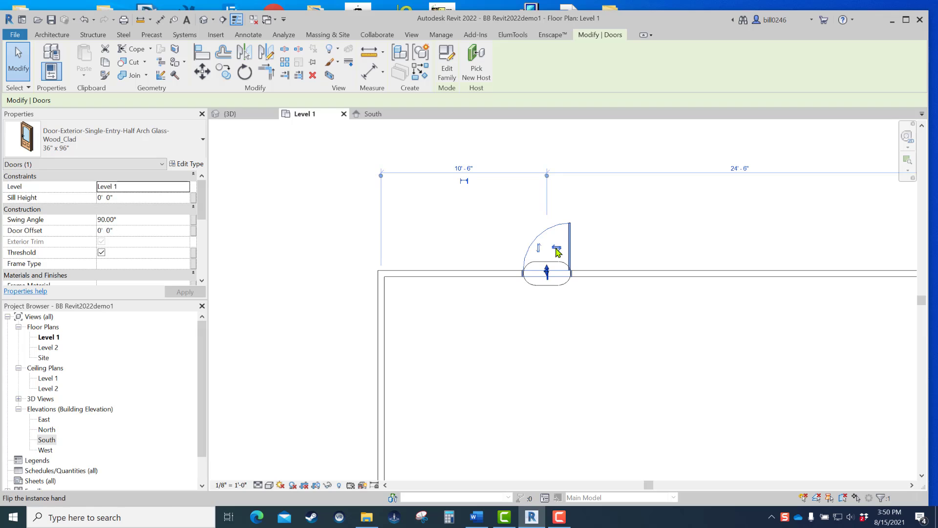
click(557, 249)
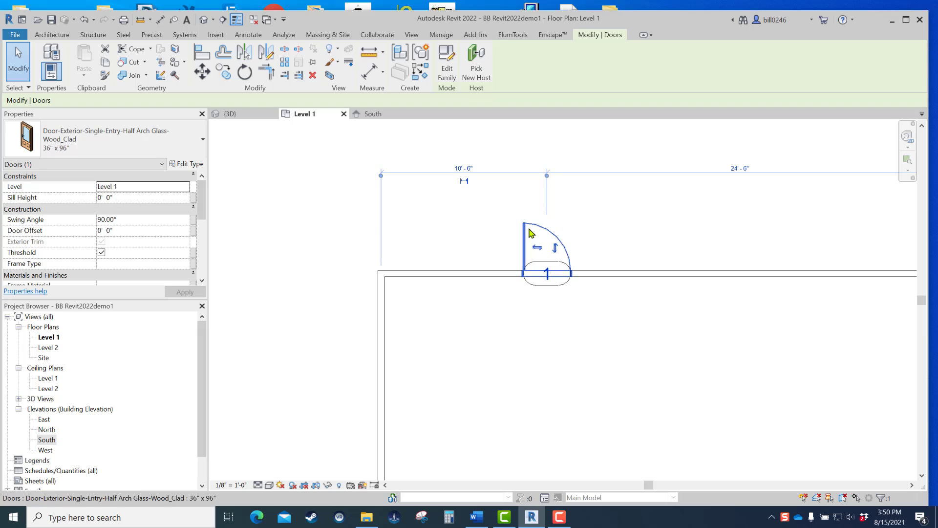
click(555, 247)
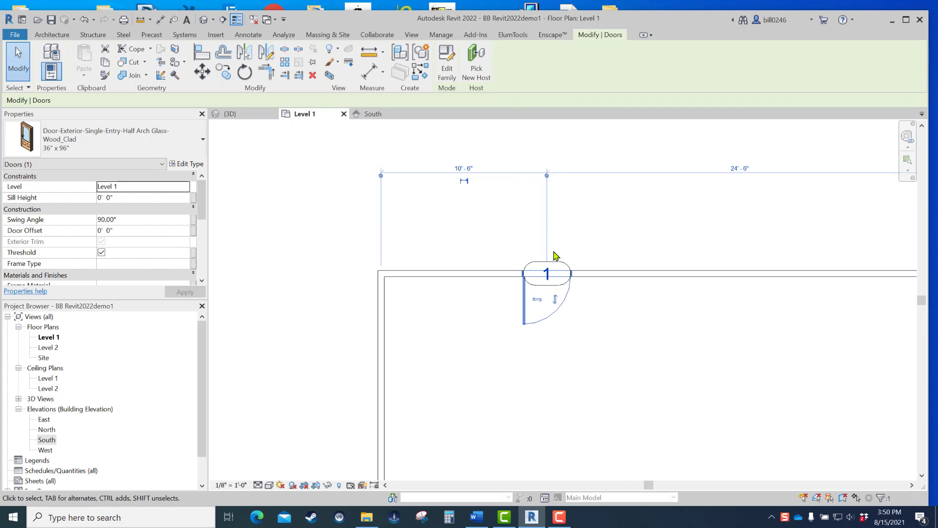
click(556, 299)
click(556, 249)
click(556, 300)
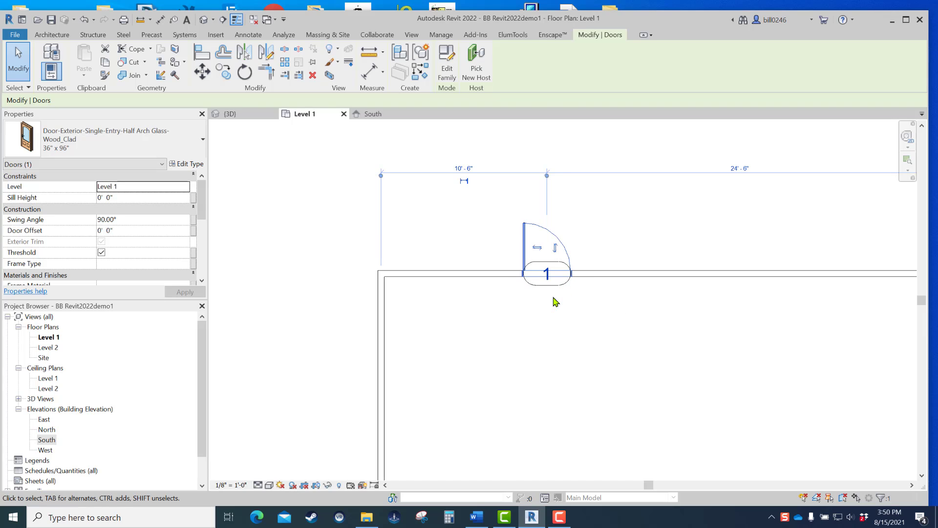
click(587, 238)
Select the door again and flip its hand to the opposite jamb and back.
middle_drag(567, 322, 535, 323)
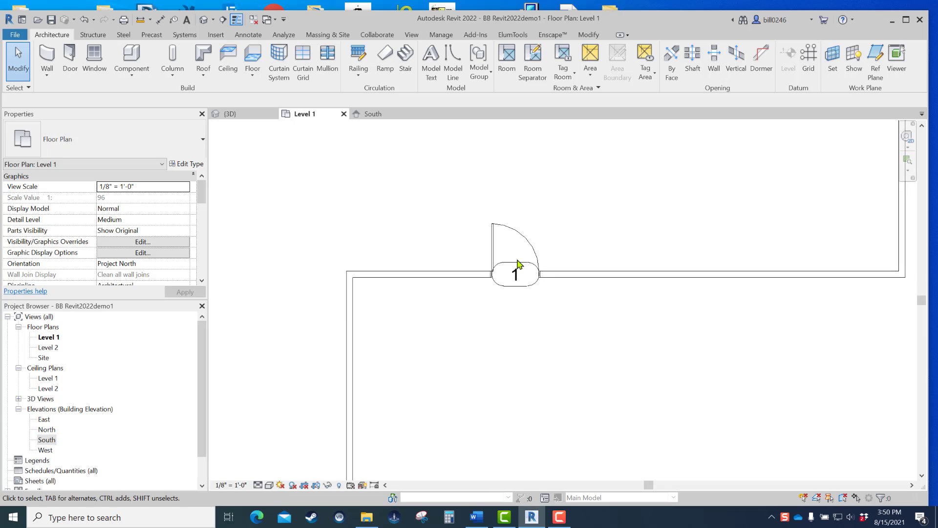
click(492, 244)
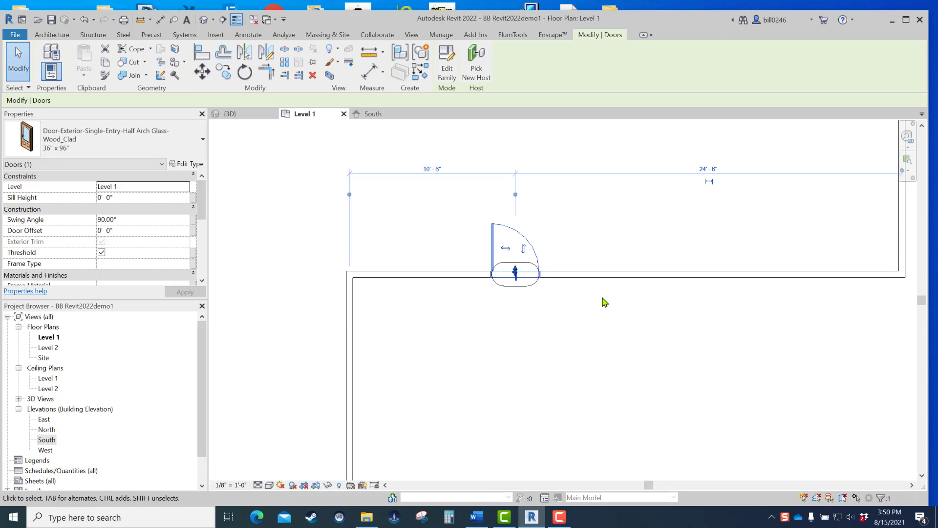
click(520, 369)
scroll(518, 342, down, 3)
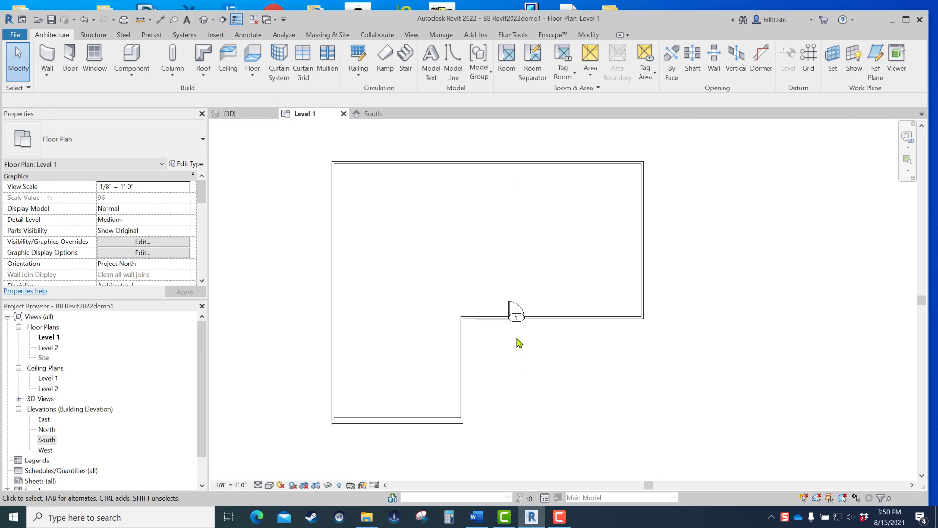
middle_drag(519, 343, 529, 262)
scroll(523, 274, up, 3)
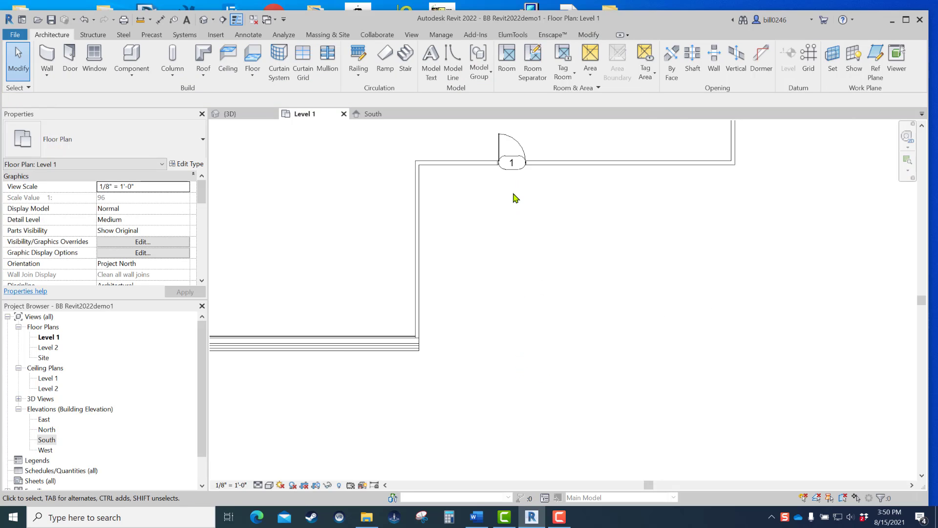
click(500, 146)
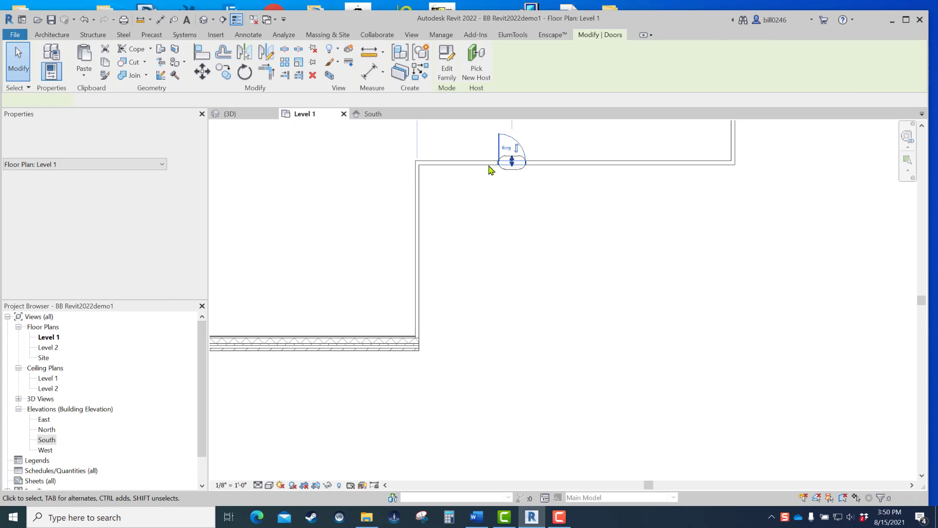
click(500, 147)
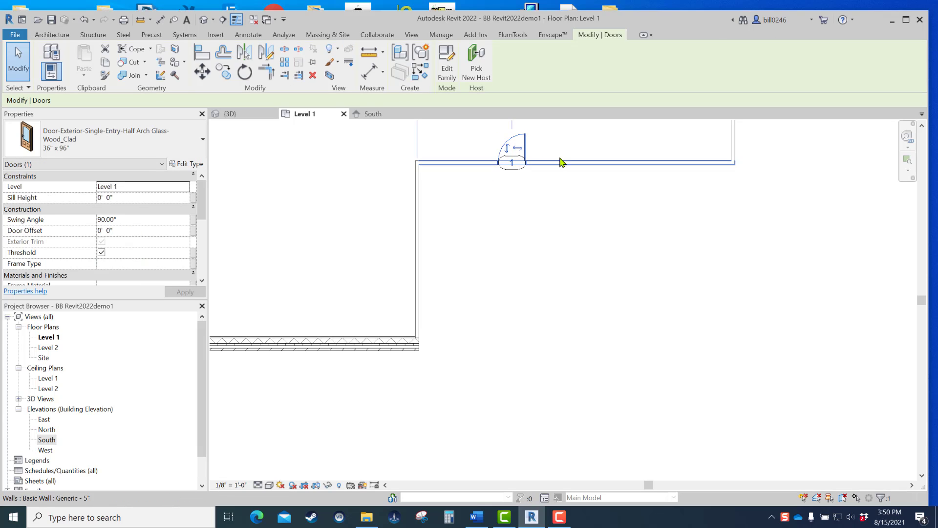
click(519, 148)
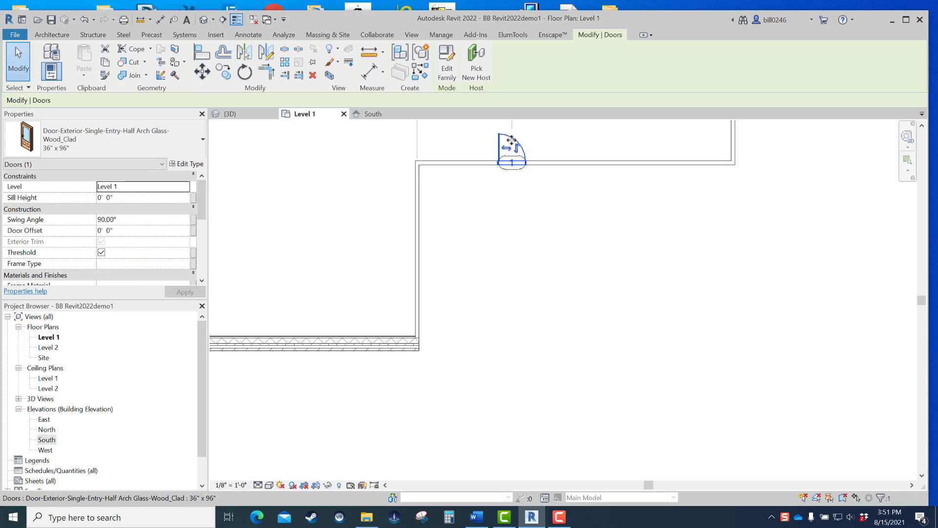
Slide the door along its wall away from the inside corner and partway back, to about 12'-6" from the corner.
drag(525, 136, 580, 164)
click(574, 249)
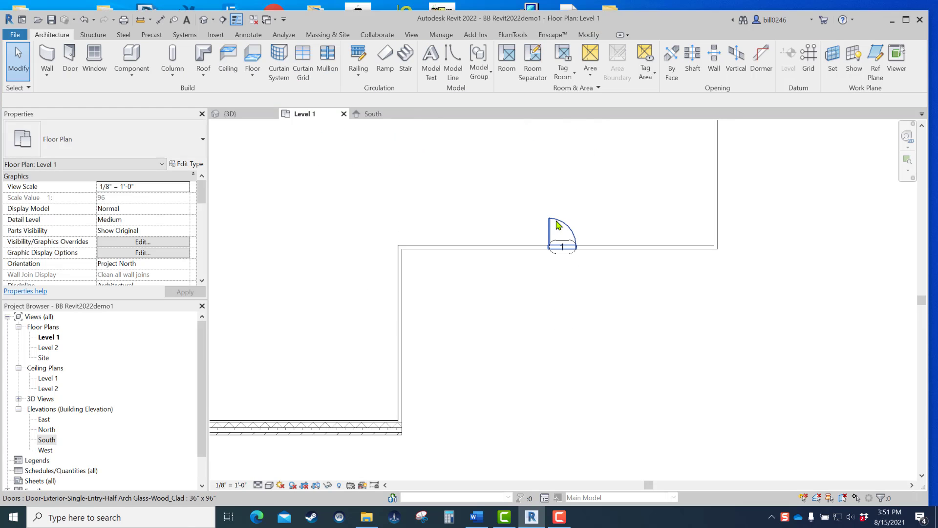
drag(550, 226, 500, 226)
click(517, 295)
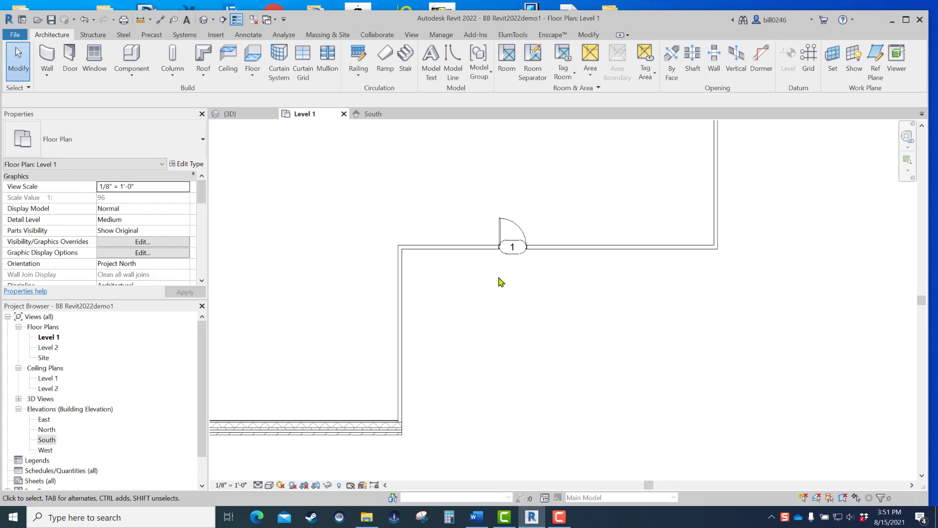
Select the door and examine where its temporary dimension's witness line meets the wall at the inside corner.
scroll(501, 280, down, 2)
scroll(501, 279, up, 3)
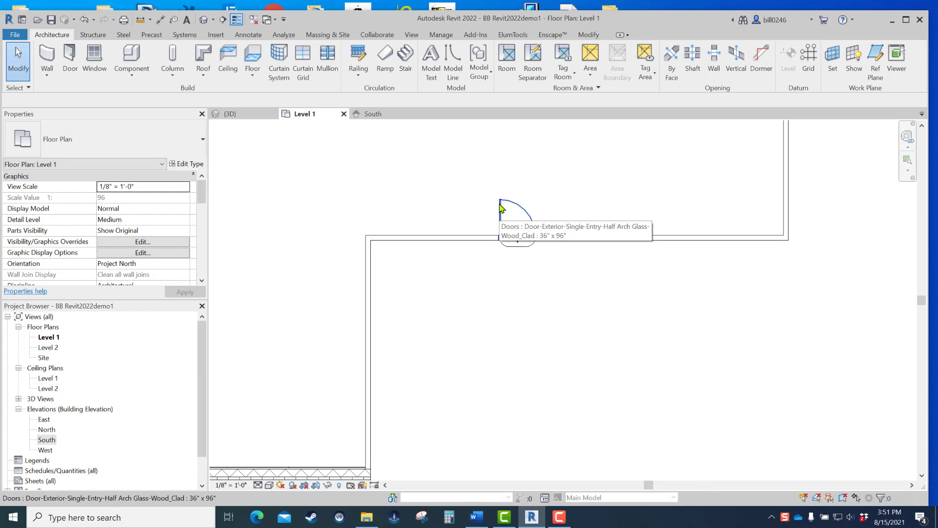
scroll(398, 284, up, 5)
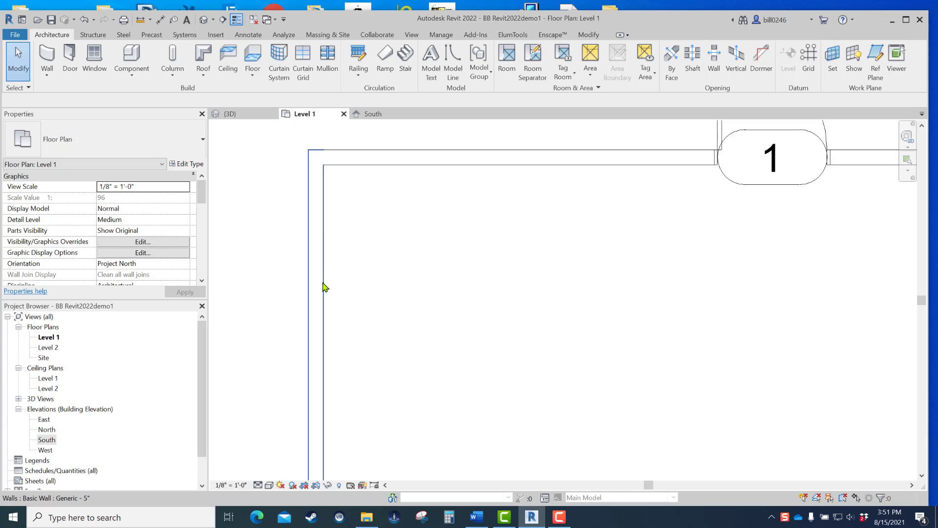
scroll(415, 262, down, 2)
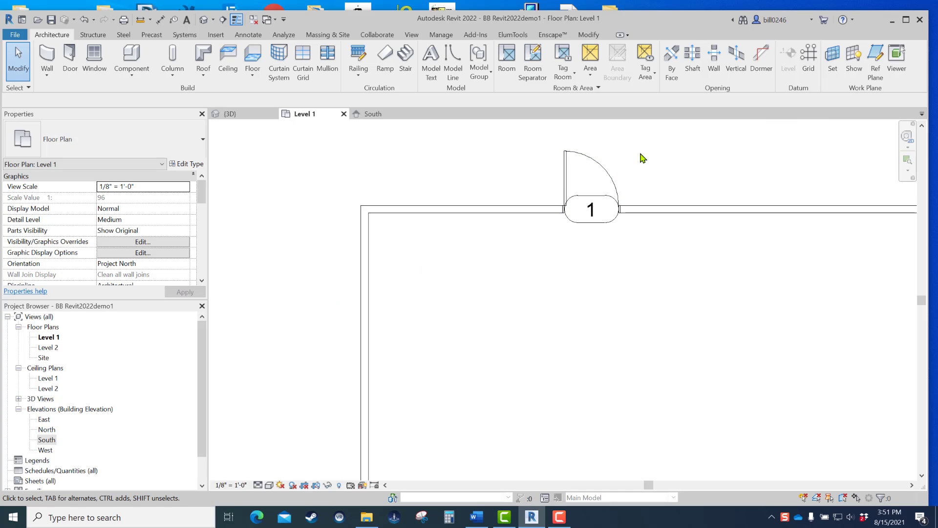
click(567, 174)
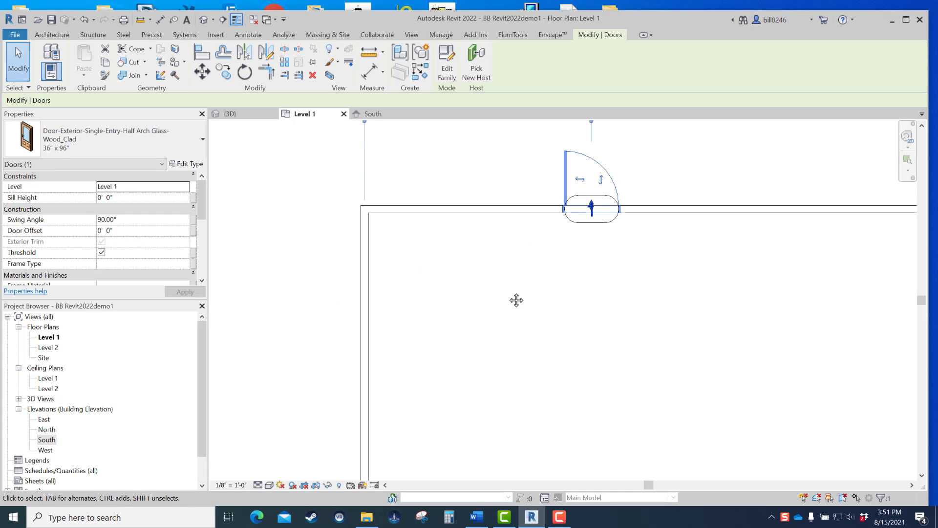
middle_drag(516, 299, 503, 368)
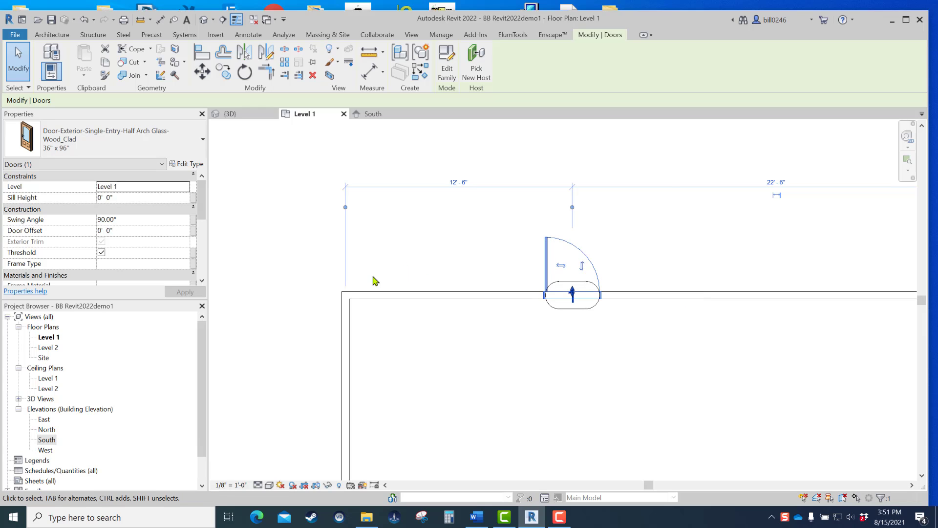
scroll(358, 283, up, 3)
scroll(360, 282, up, 3)
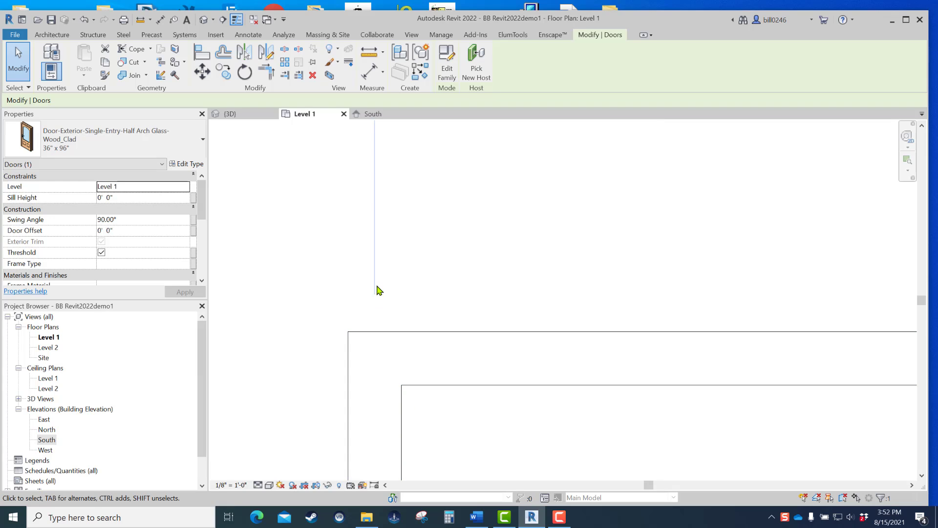
scroll(370, 357, down, 5)
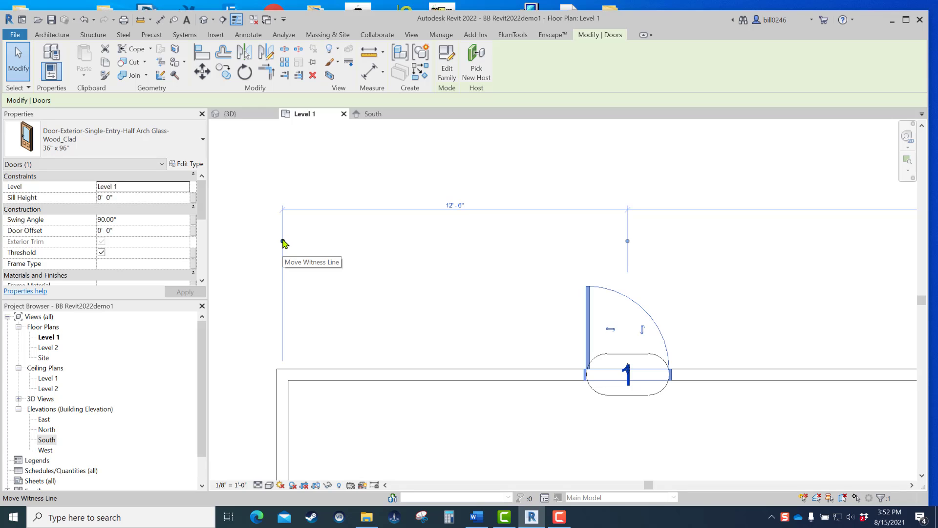
Cycle the temporary dimension's witness line at the inside corner through the wall's inner face and centerline, ending on its outer face.
click(284, 243)
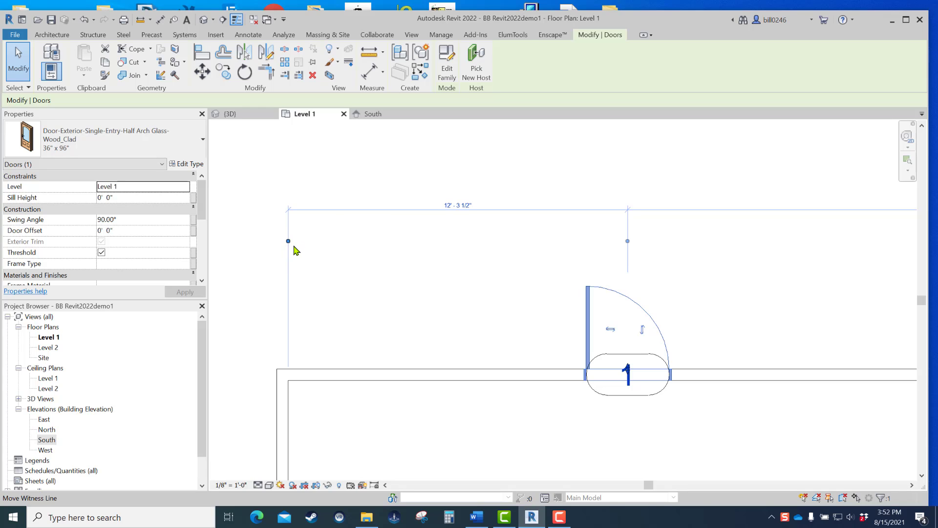
drag(288, 242, 282, 243)
click(283, 242)
click(287, 242)
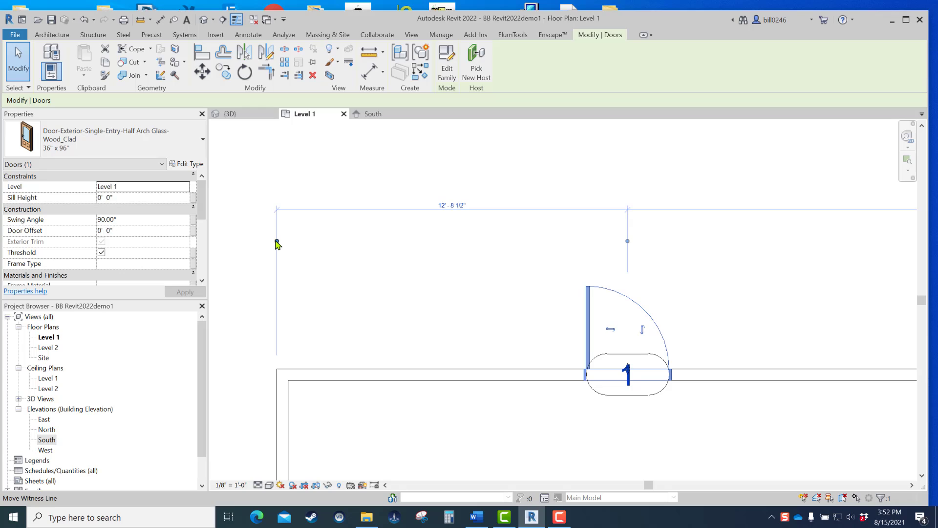
Move the temporary dimension's witness lines to the corner wall's inner face and to the door opening's near edge.
drag(276, 243, 283, 243)
click(284, 243)
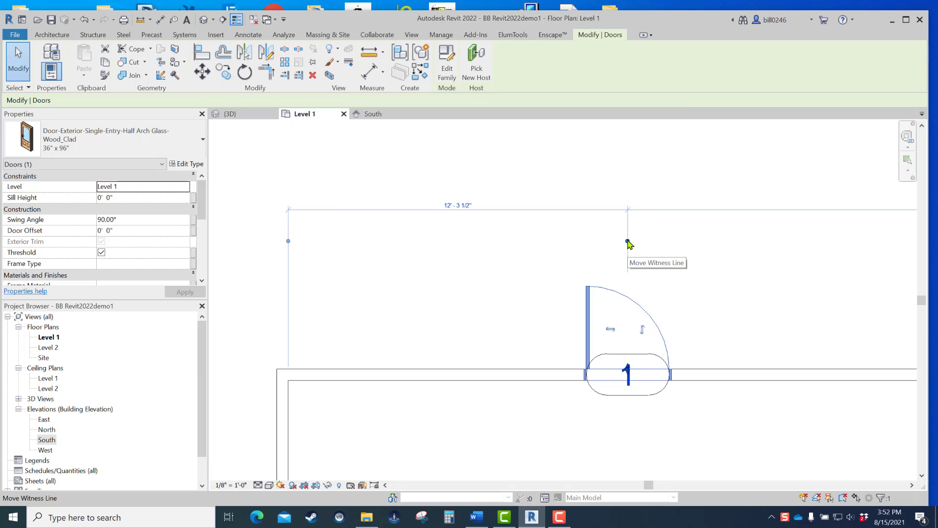
drag(628, 243, 674, 245)
click(672, 242)
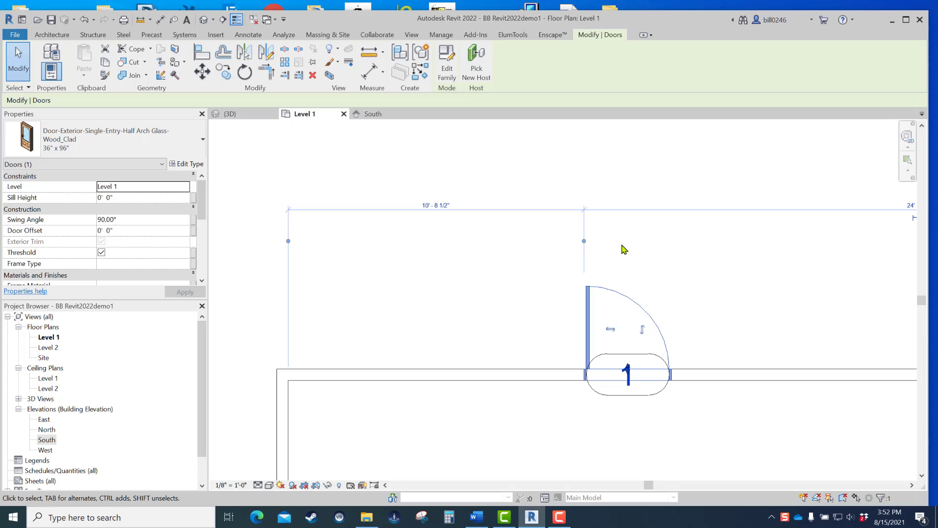
click(585, 242)
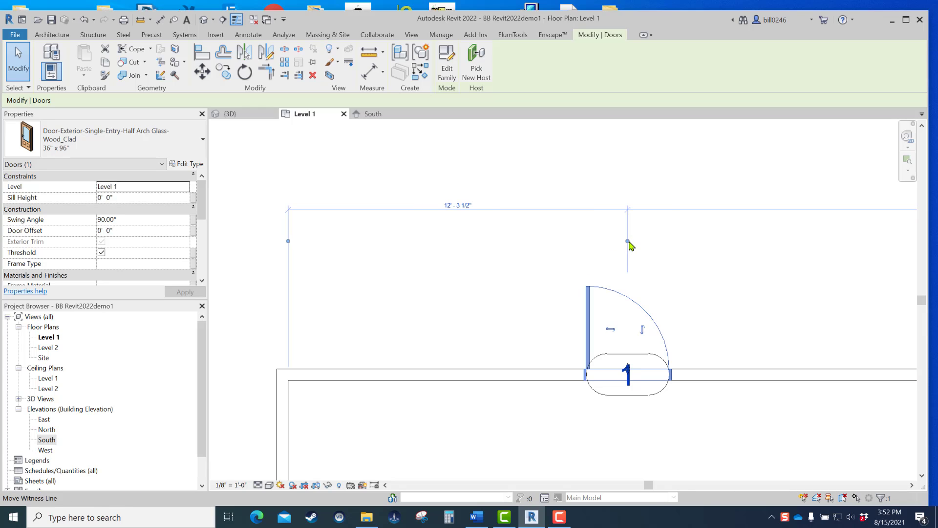
drag(628, 242, 680, 248)
click(672, 242)
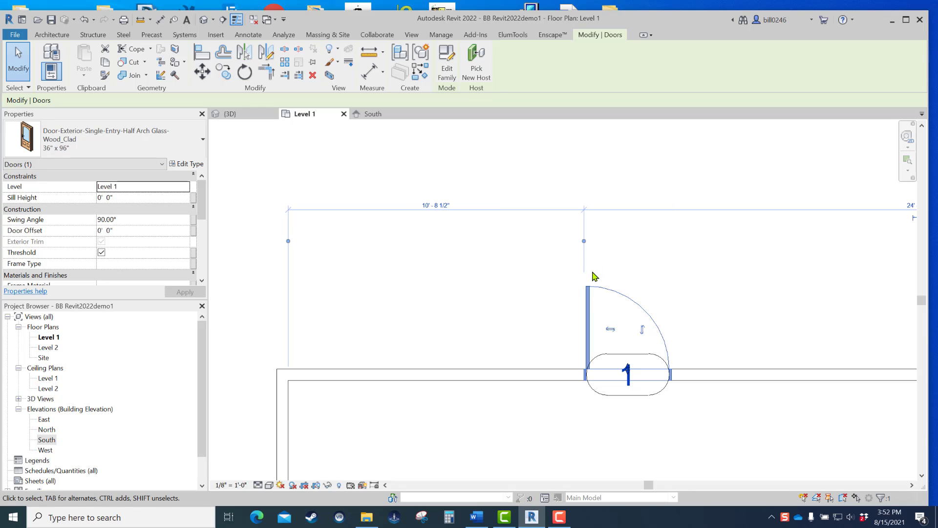
Set the distance from the wall's inner face to the door opening's near edge to 2'-6" and deselect the door.
click(442, 207)
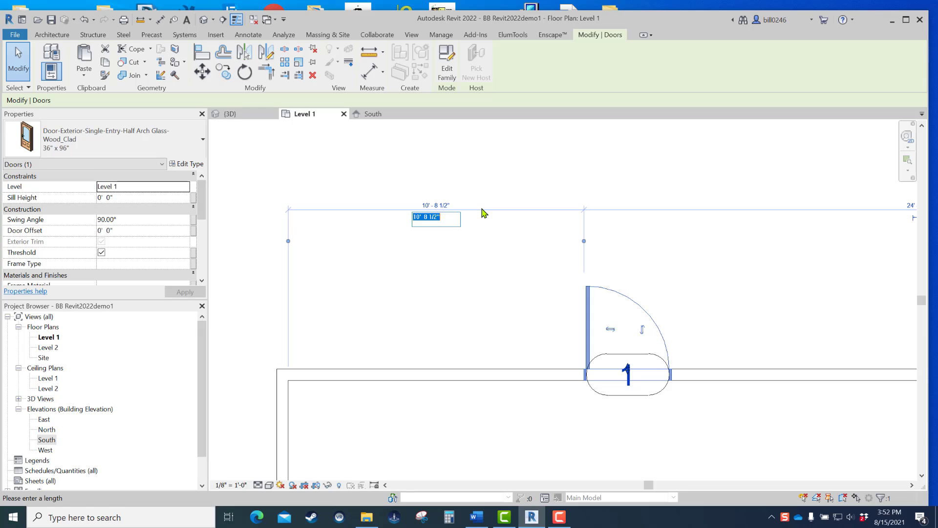
text(2 6)
key(Return)
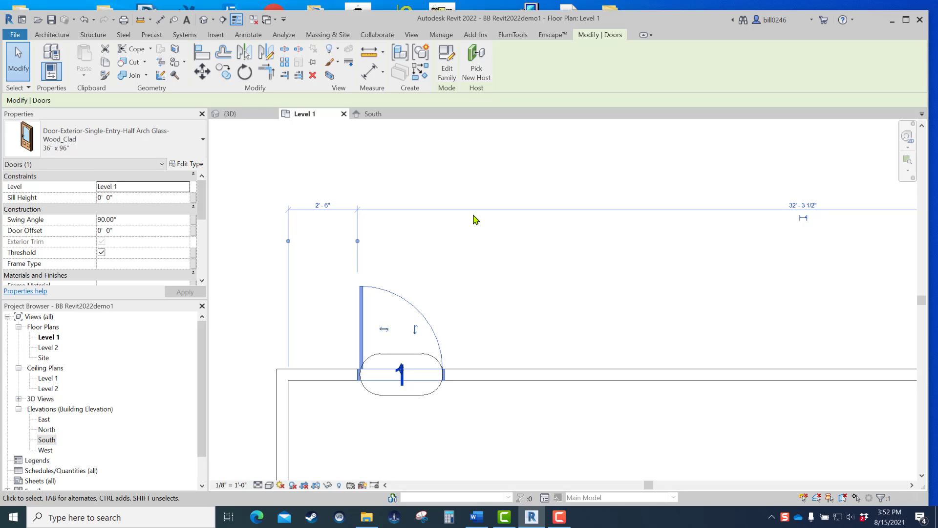
click(632, 281)
Examine the repositioned door in the Level 1 plan, the South elevation and the 3D view.
scroll(574, 278, down, 5)
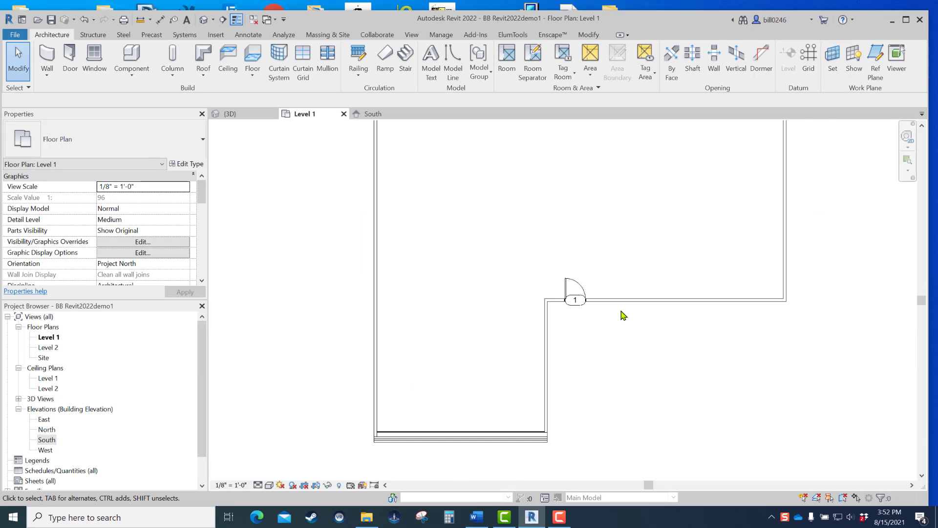
middle_drag(588, 342, 509, 339)
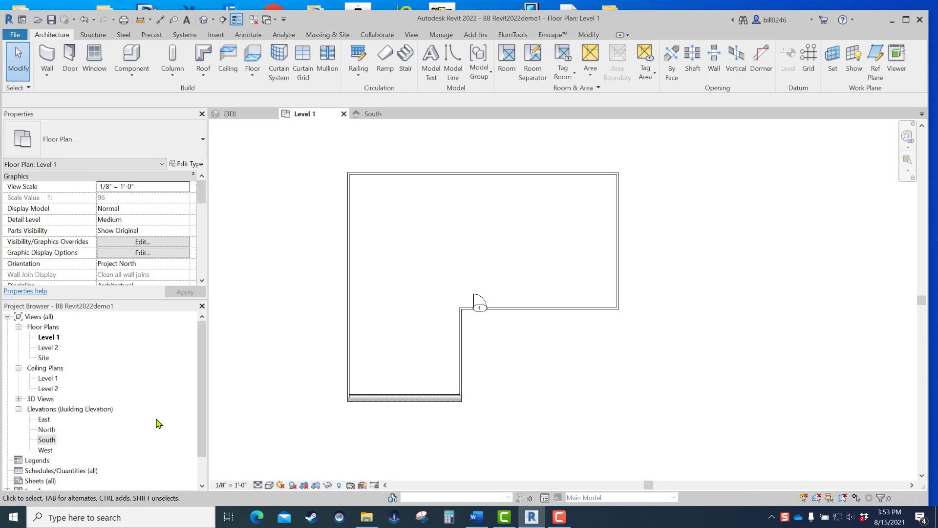
click(375, 113)
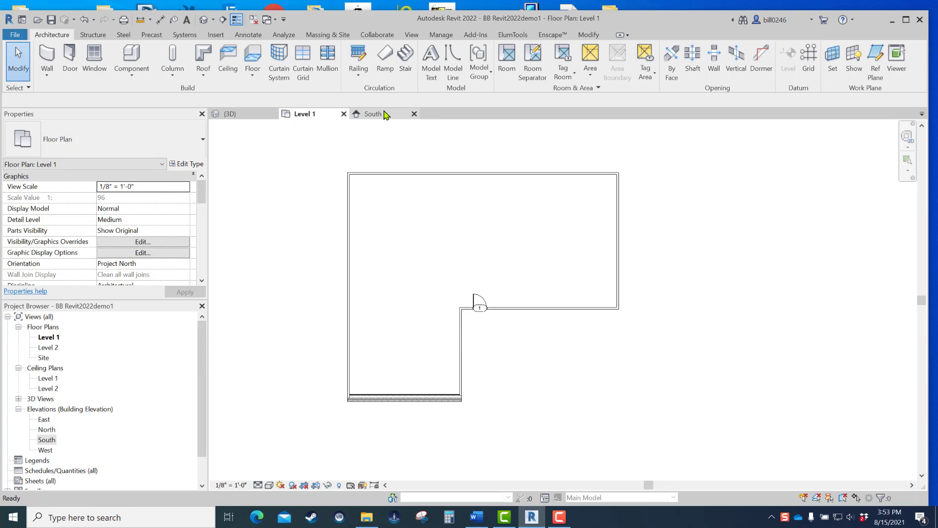
scroll(400, 309, down, 3)
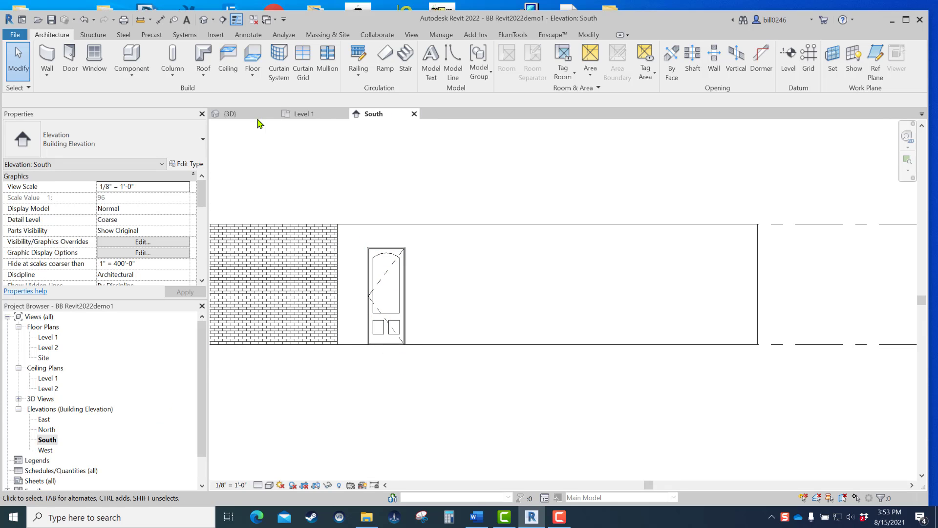
click(231, 114)
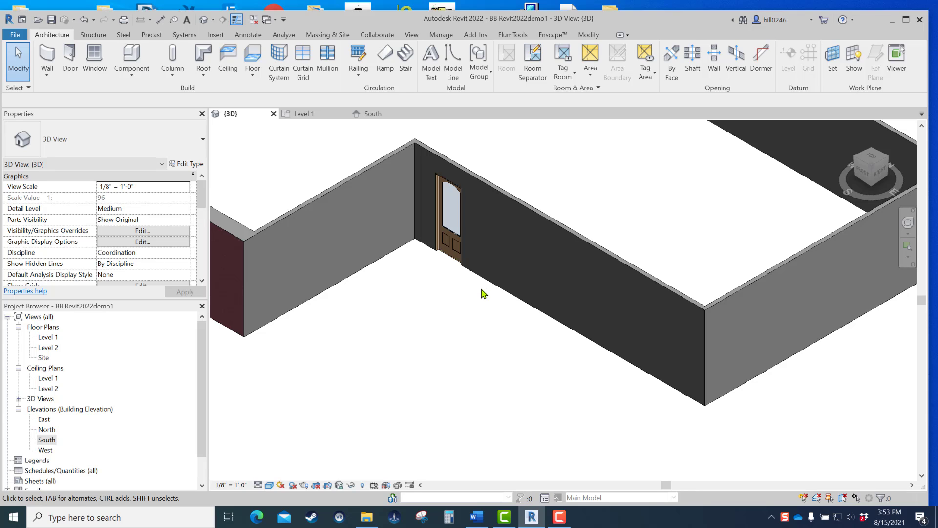
Delete the door in the 3D view and check the South elevation and Level 1 plan.
click(458, 251)
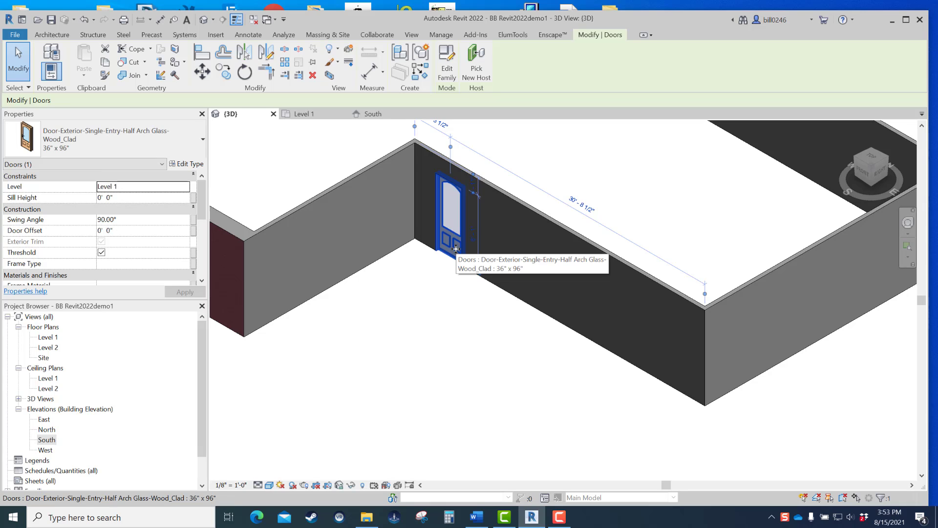
key(Delete)
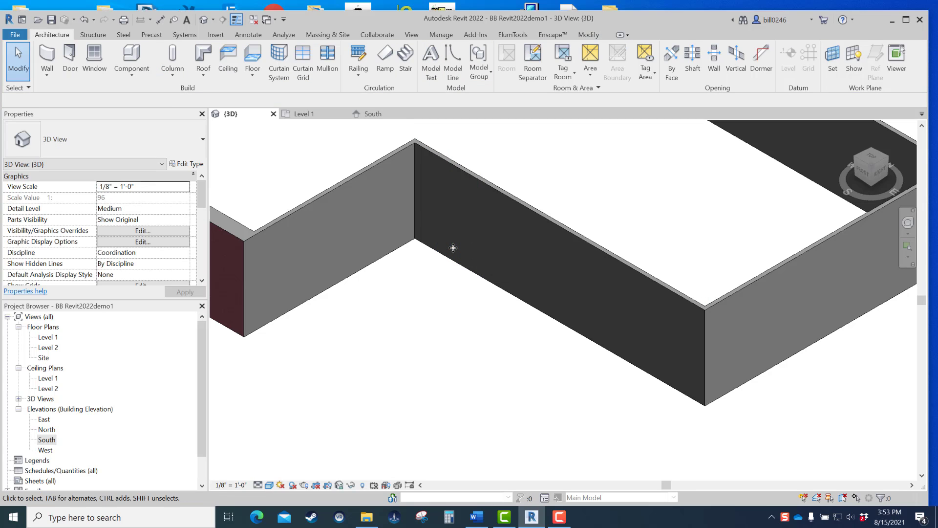
click(370, 114)
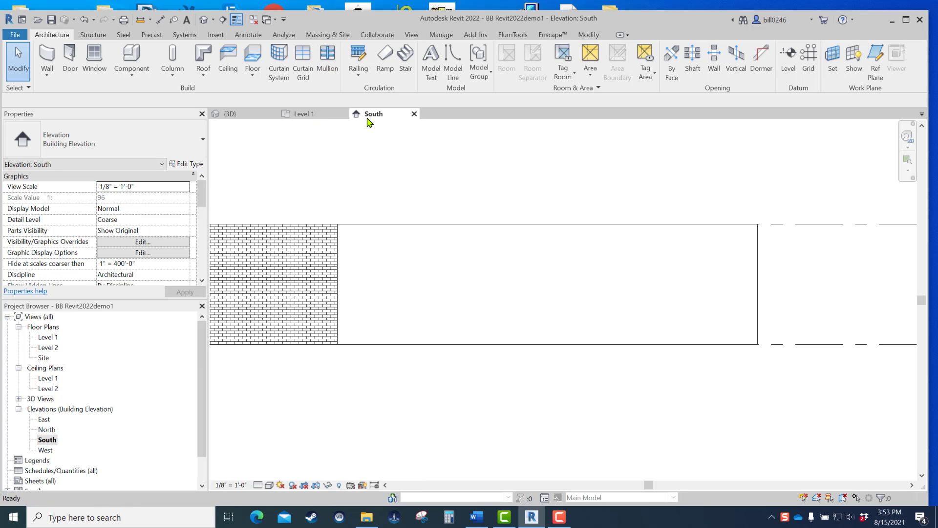
click(323, 115)
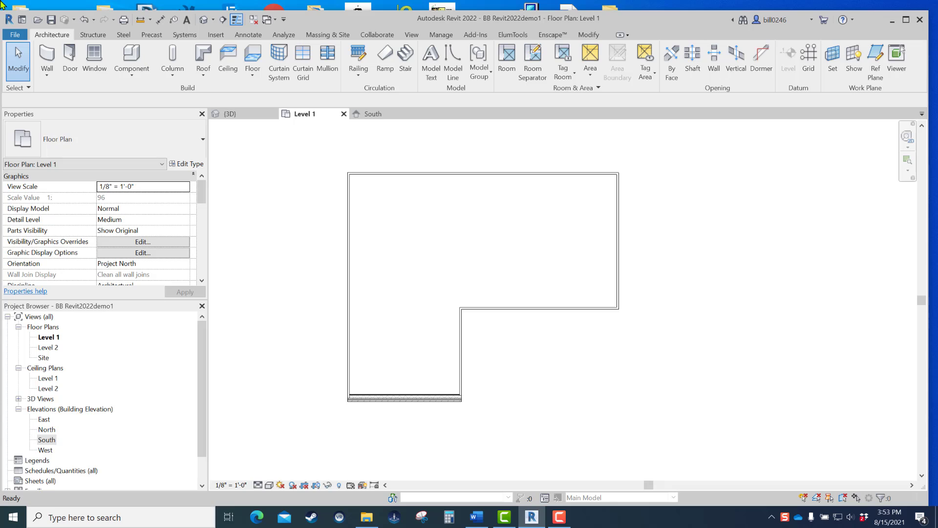
Undo the door's deletion and check the door in the South elevation and 3D view.
click(85, 20)
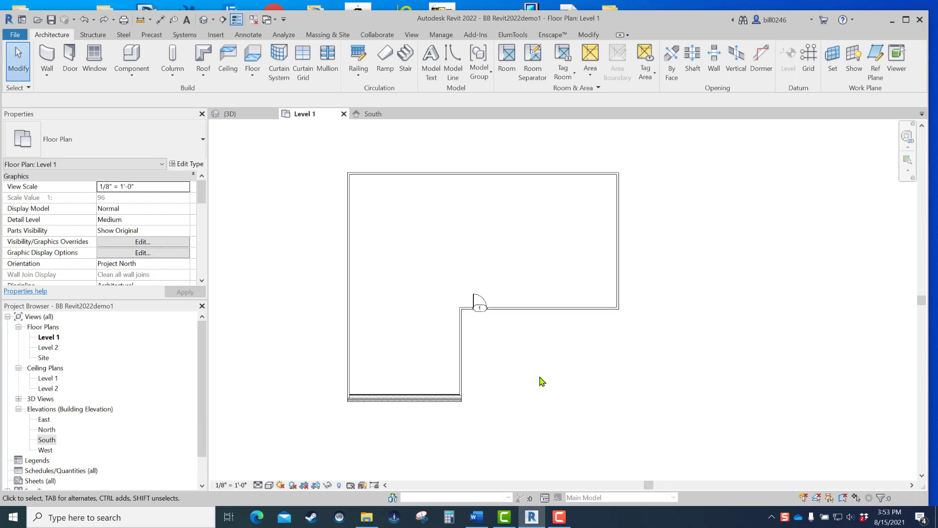
click(372, 114)
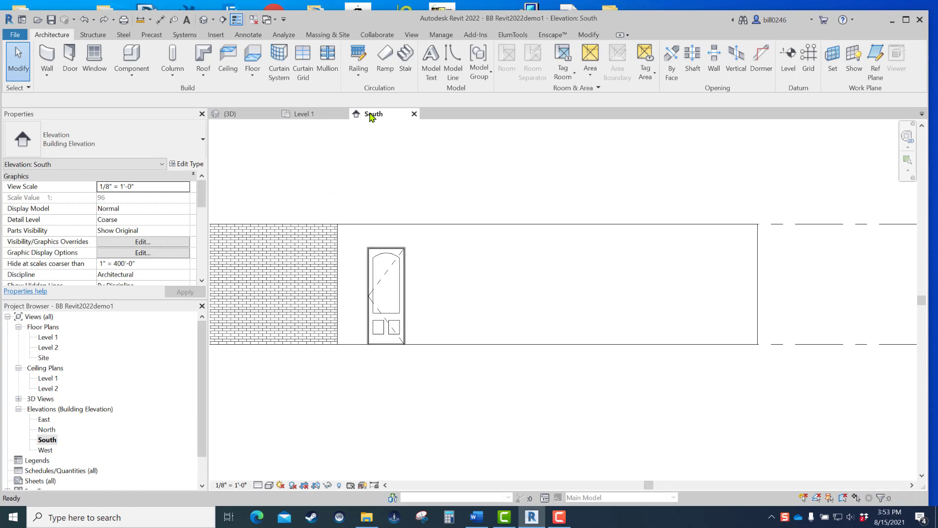
click(230, 116)
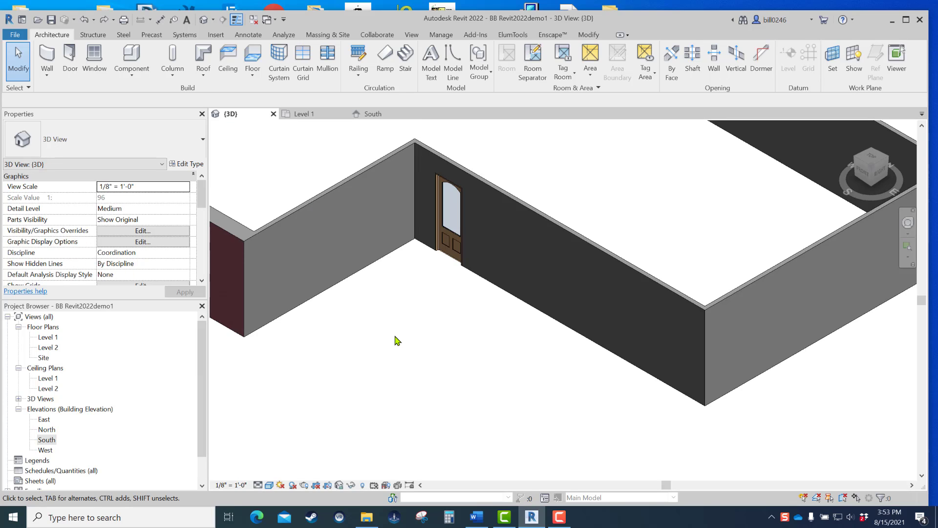
scroll(424, 355, down, 5)
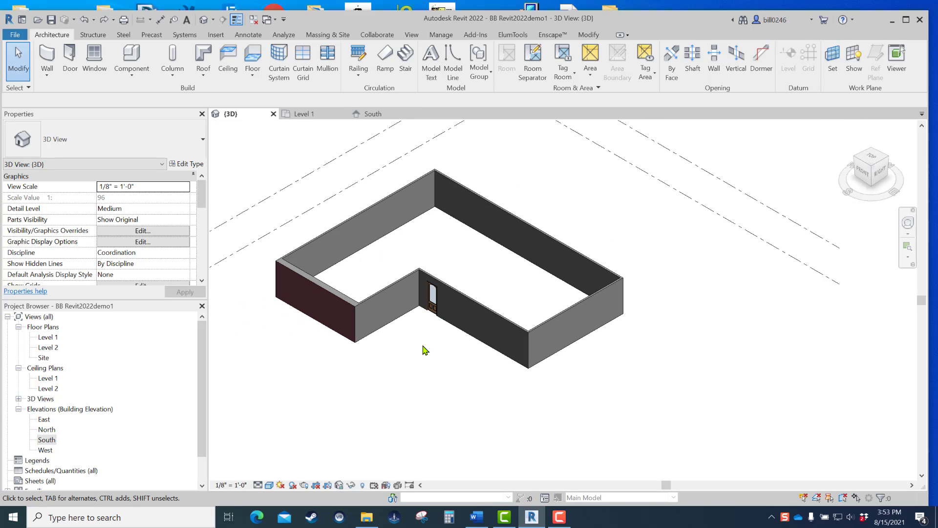
Return to the Level 1 plan, start placing a door, review the available door types and open the family loader.
click(305, 115)
scroll(340, 442, up, 2)
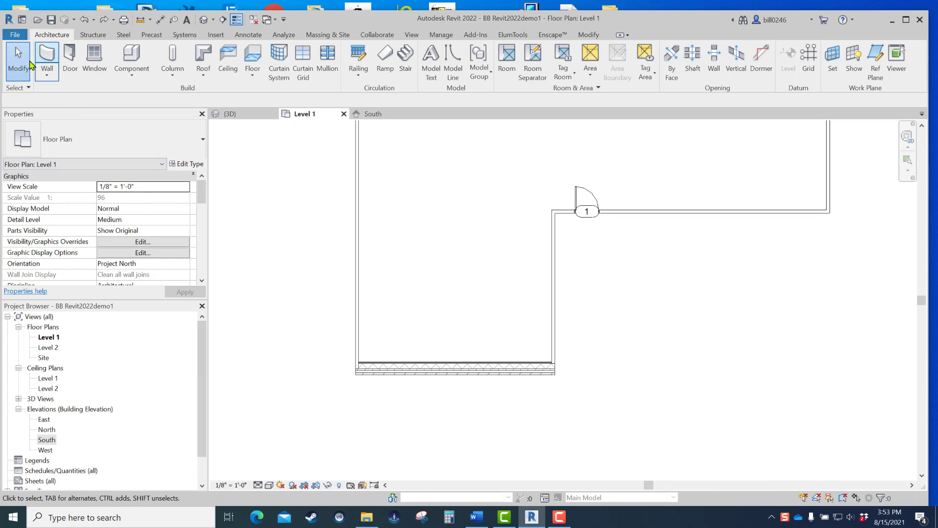
click(70, 58)
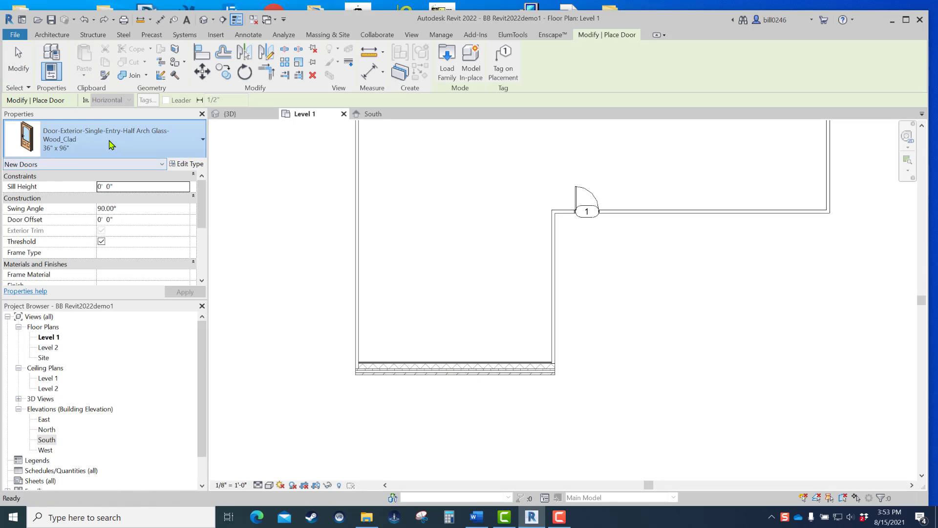
click(97, 149)
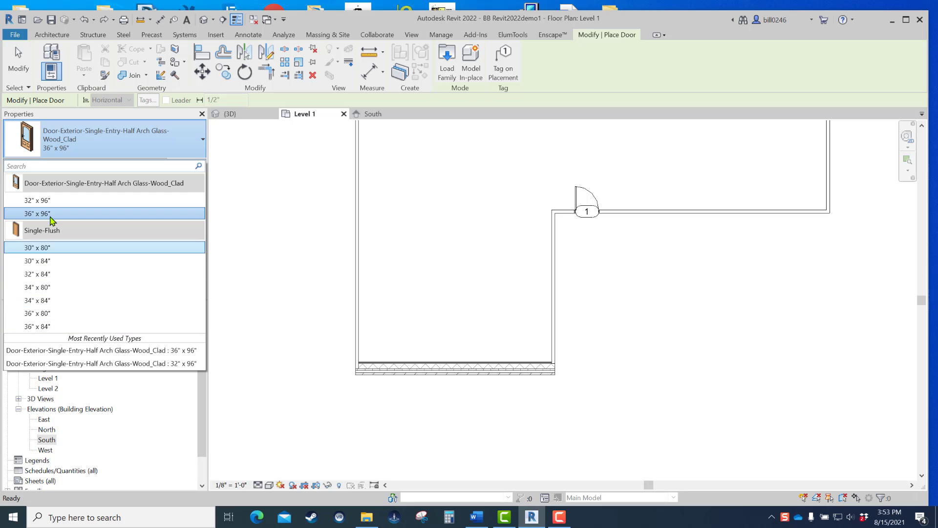
click(445, 73)
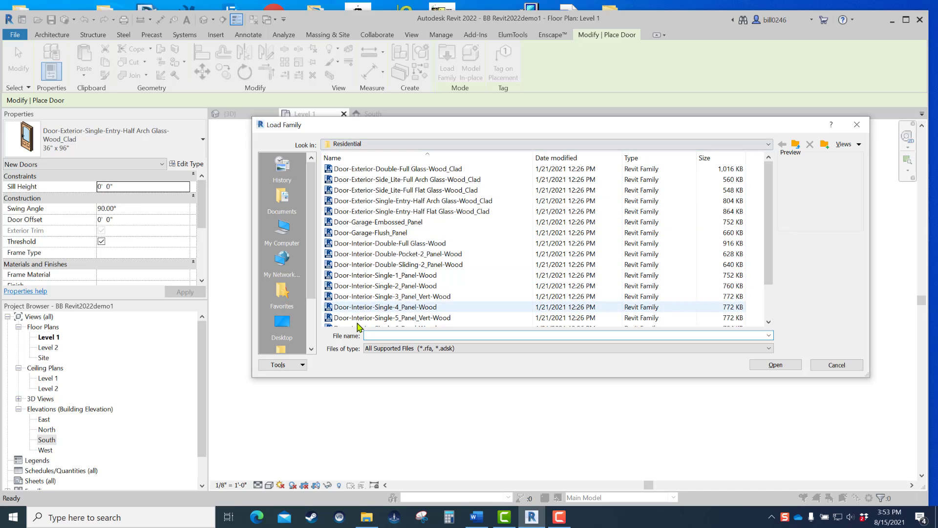
Load the Door-Garage-Embossed_Panel family from the Residential doors folder of the English-Imperial library.
click(364, 145)
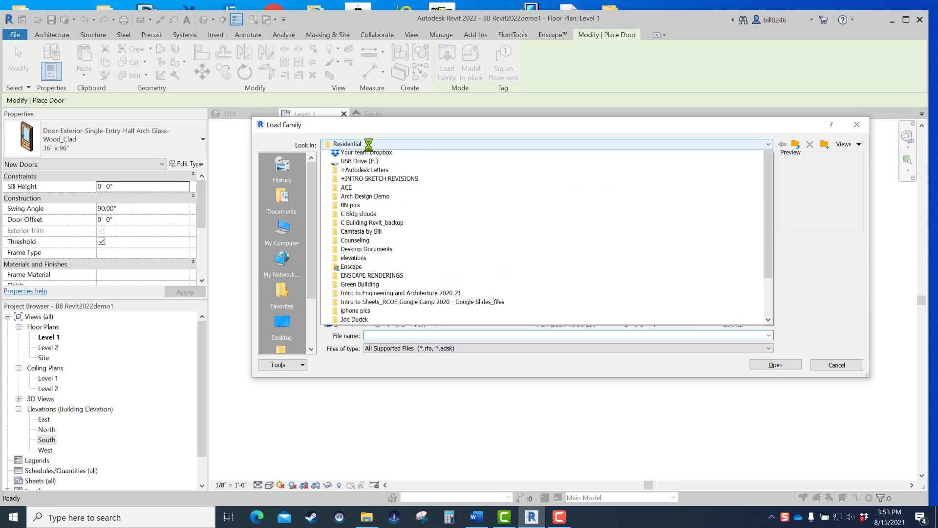
scroll(375, 155, up, 3)
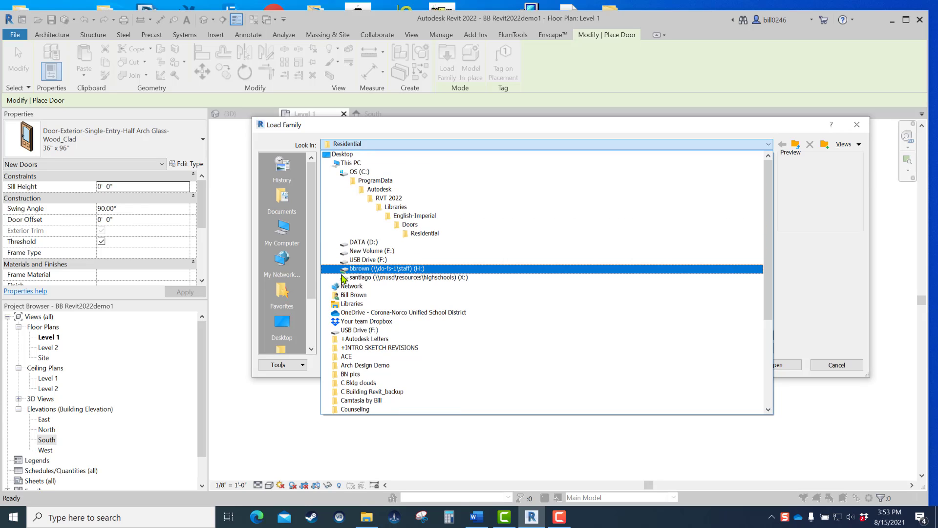
click(311, 288)
drag(311, 287, 311, 334)
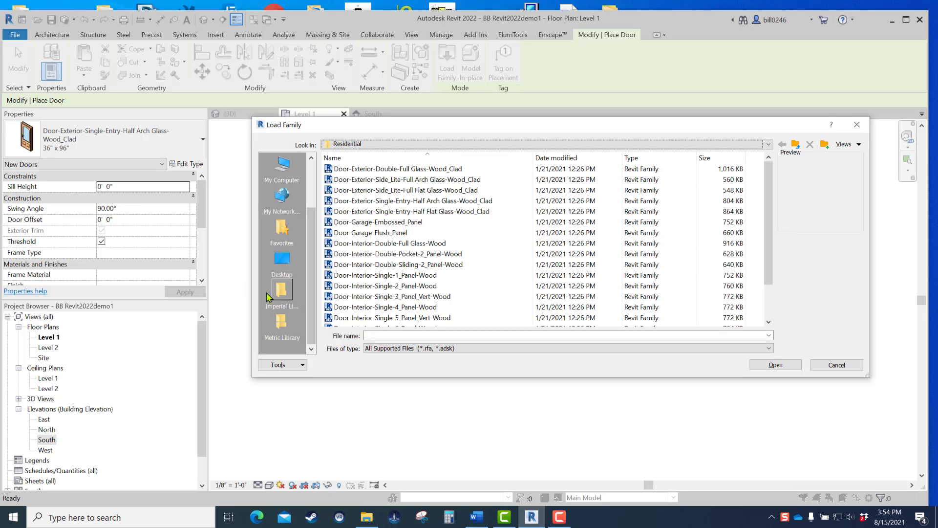
click(282, 291)
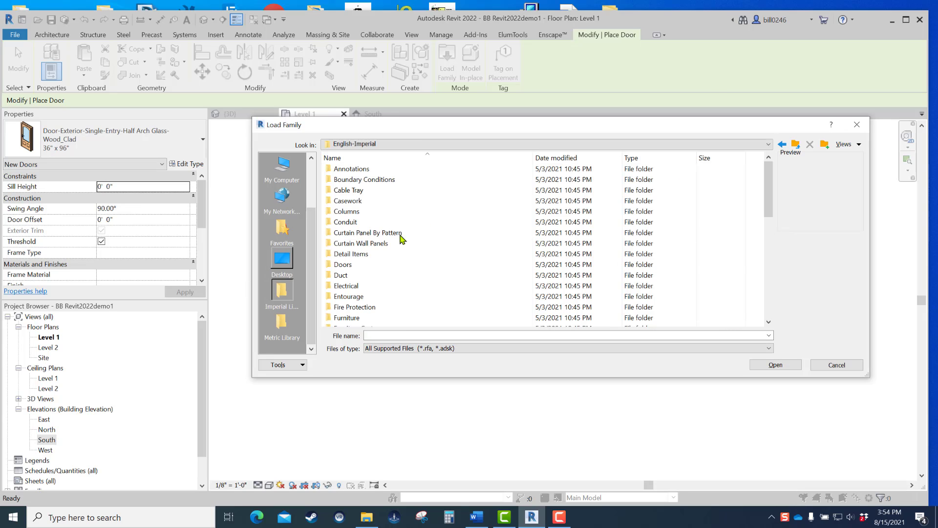
double_click(353, 265)
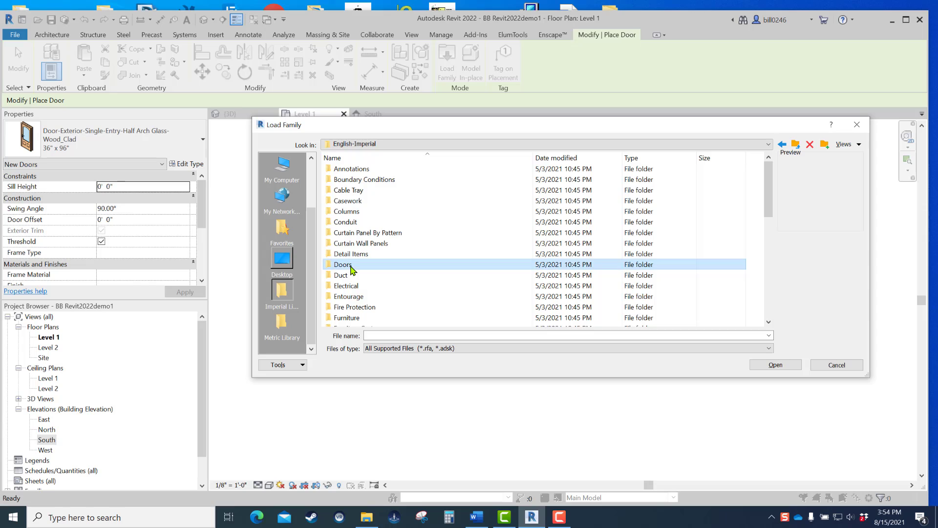
double_click(351, 190)
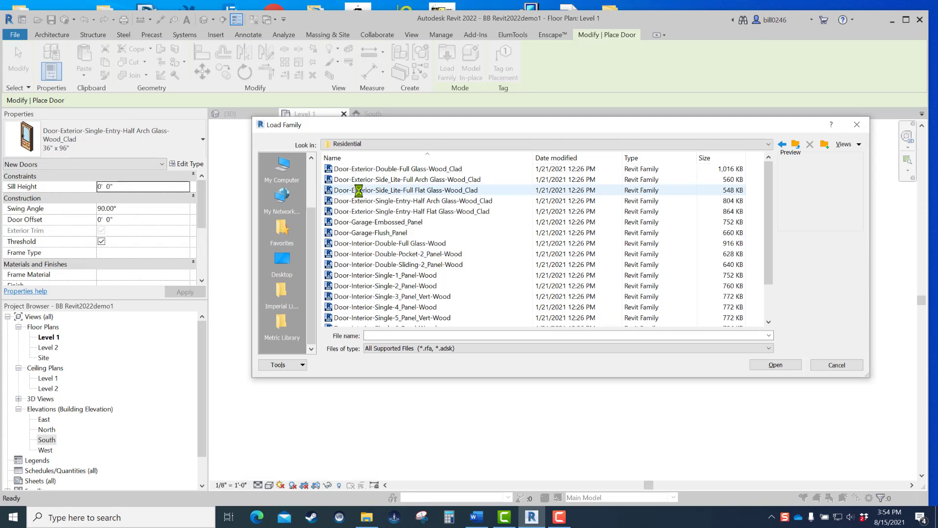
click(411, 224)
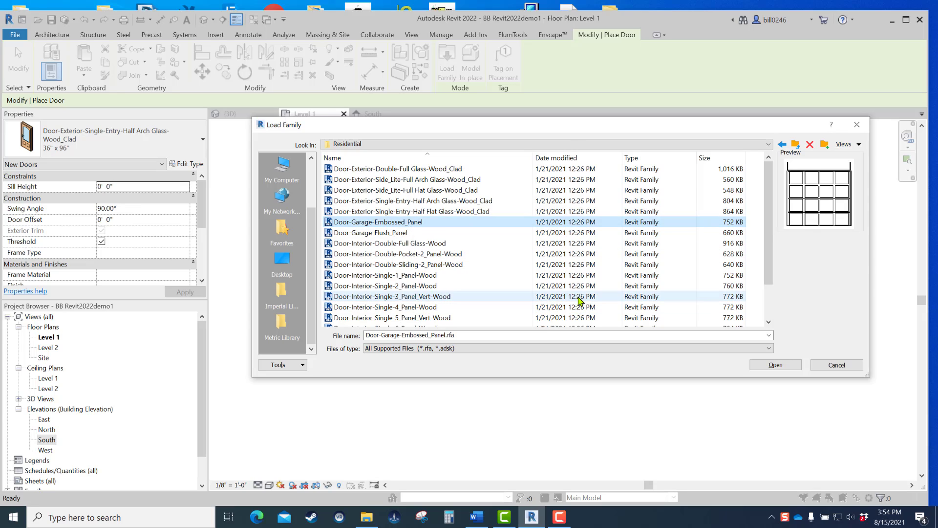
click(776, 365)
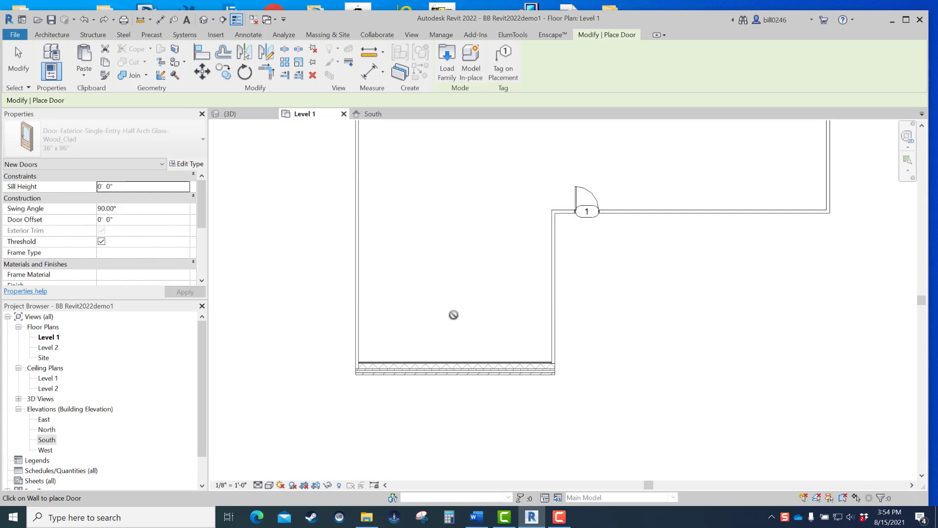
Place a 96" x 84" Door-Garage-Embossed_Panel in the south brick wall, centered about 6'-0" from the west wall.
click(62, 155)
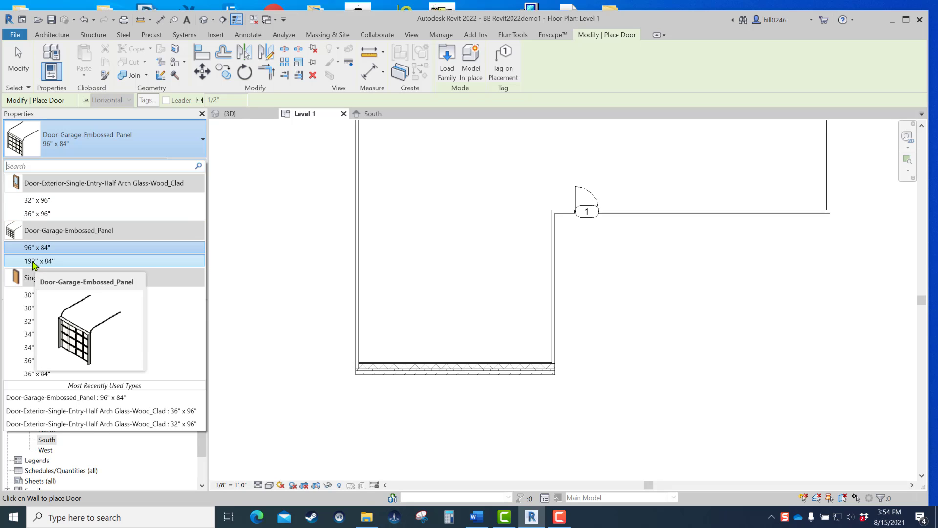
click(40, 263)
click(74, 147)
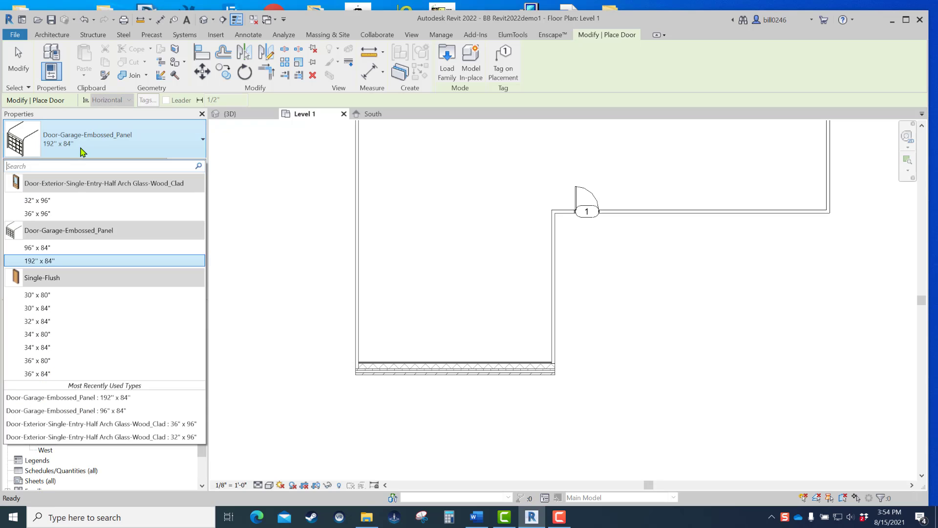
click(37, 248)
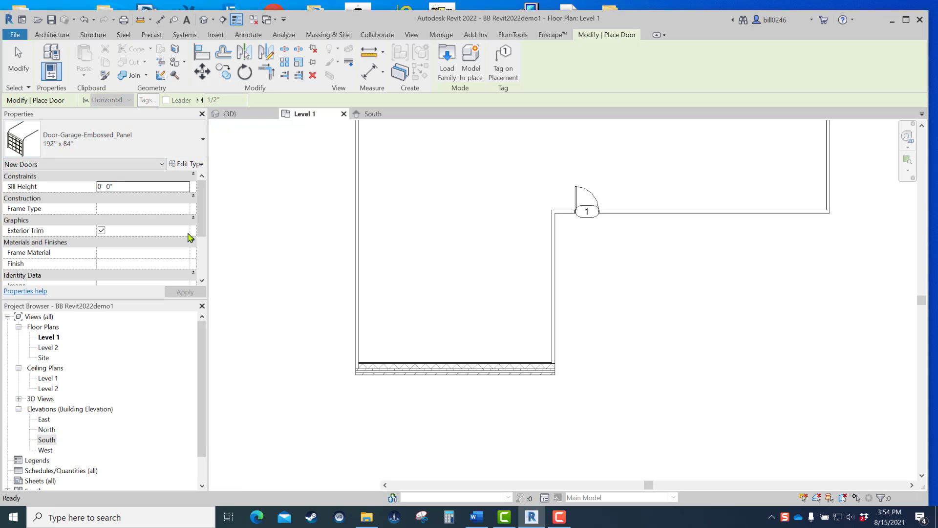
click(403, 361)
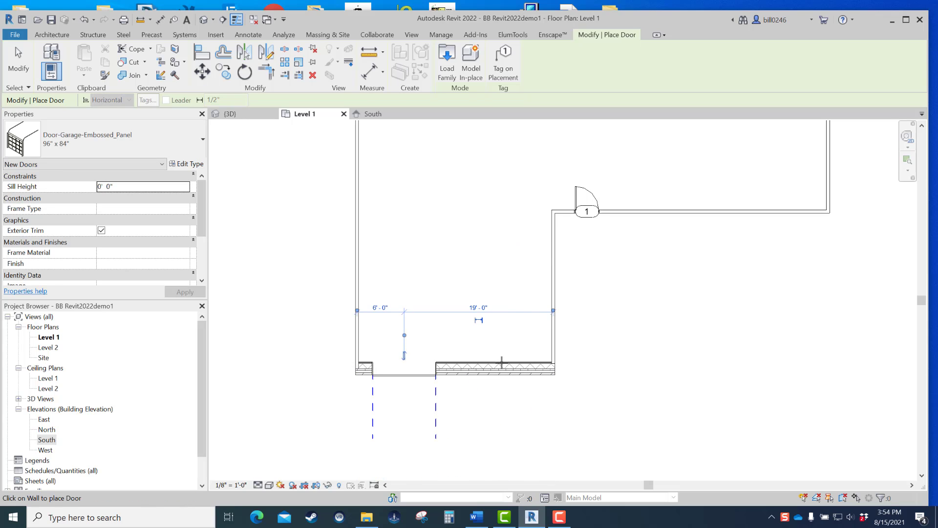
Place a second 96" x 84" garage door in the south brick wall, tracks facing inside, centered about 9'-6" from the garage's east wall.
click(479, 377)
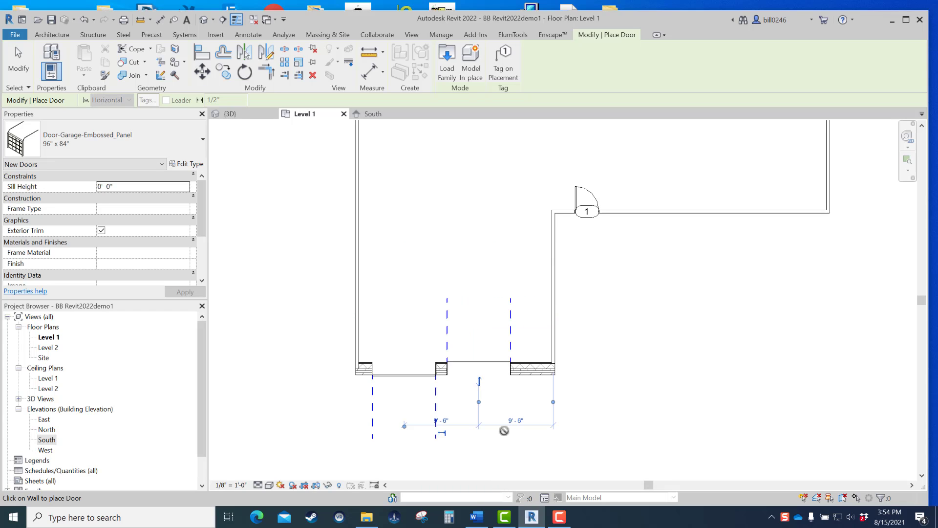
key(Escape)
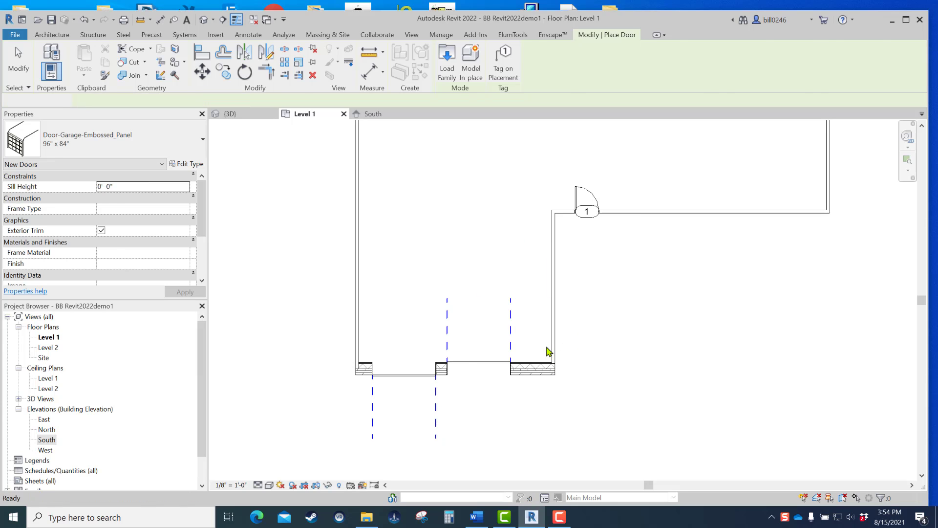
key(Escape)
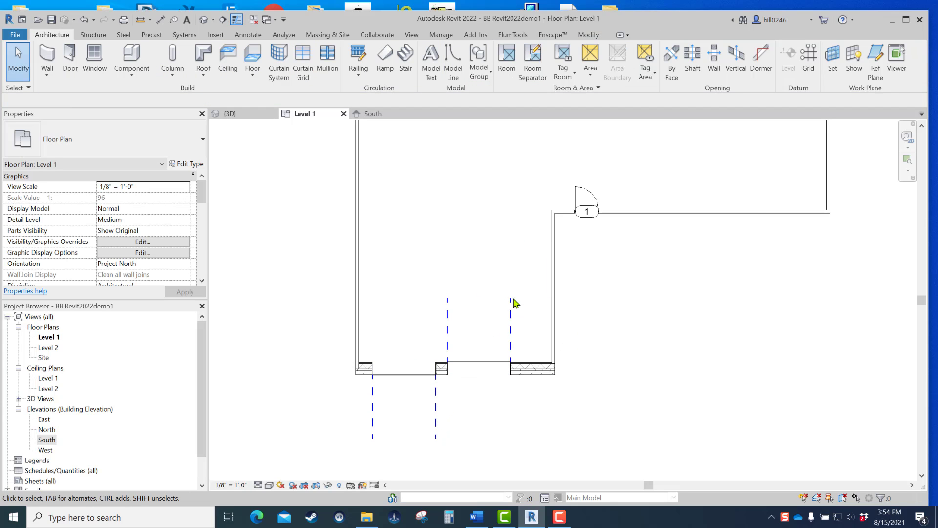
Examine both garage doors in the 3D view, comparing which side of the brick wall their tracks are on.
click(242, 117)
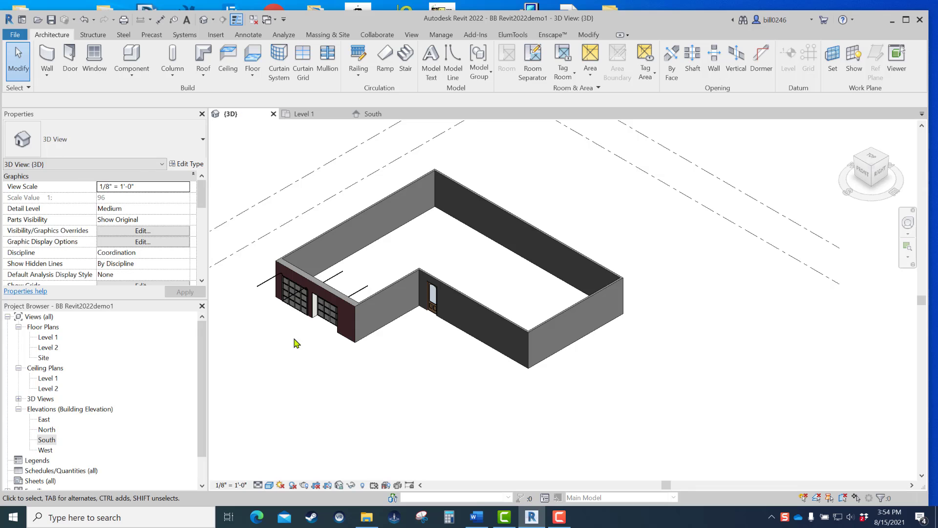
scroll(297, 345, up, 5)
scroll(399, 442, up, 3)
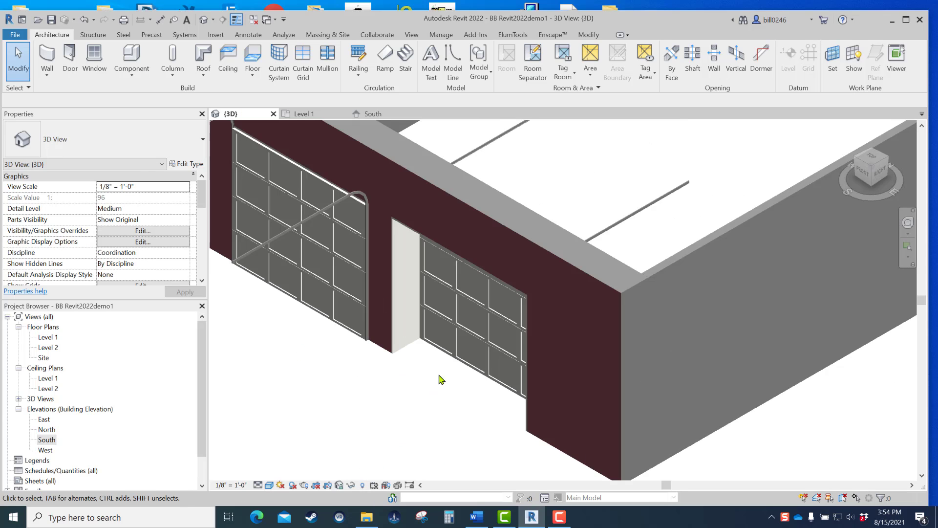
middle_drag(381, 410, 507, 461)
scroll(375, 313, down, 2)
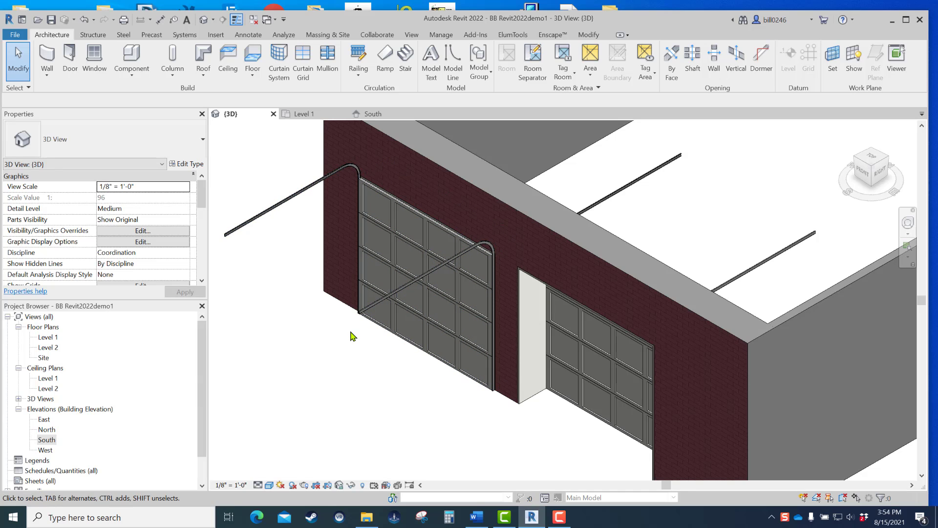
scroll(360, 369, up, 2)
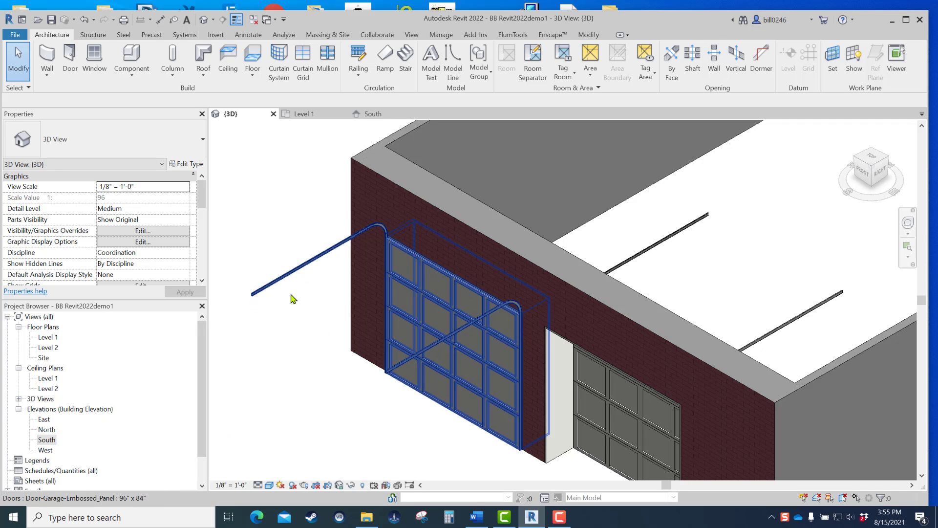
scroll(352, 373, down, 3)
middle_drag(351, 373, 377, 387)
scroll(474, 358, up, 2)
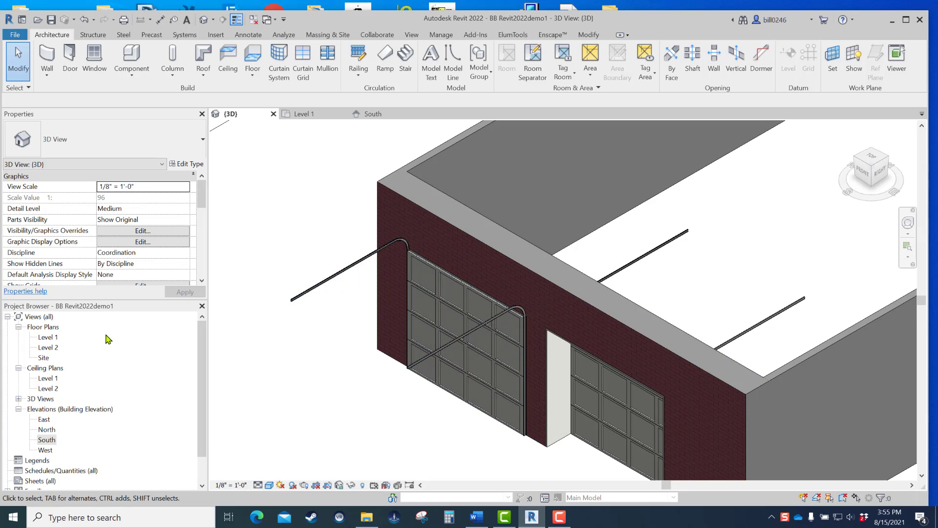
Flip the west garage door in the Level 1 plan so its tracks run inside, and check it in the 3D view.
click(310, 115)
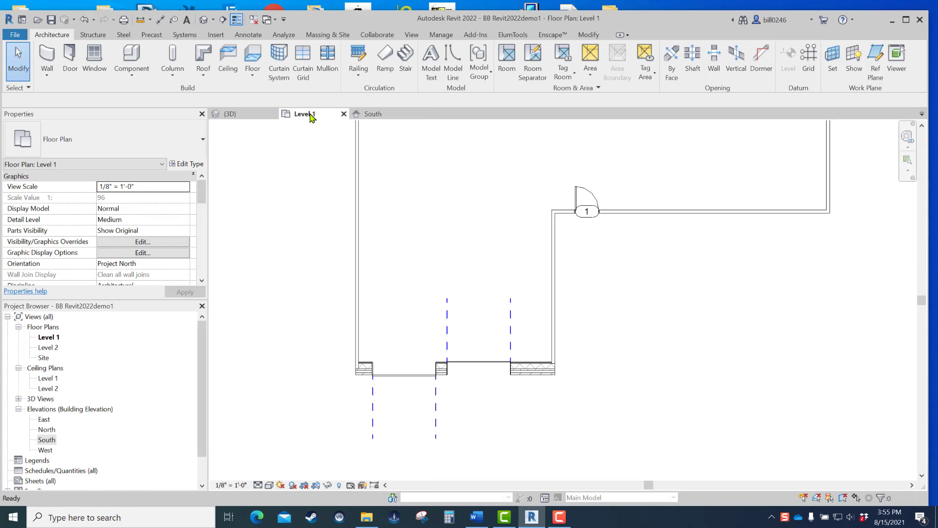
click(437, 423)
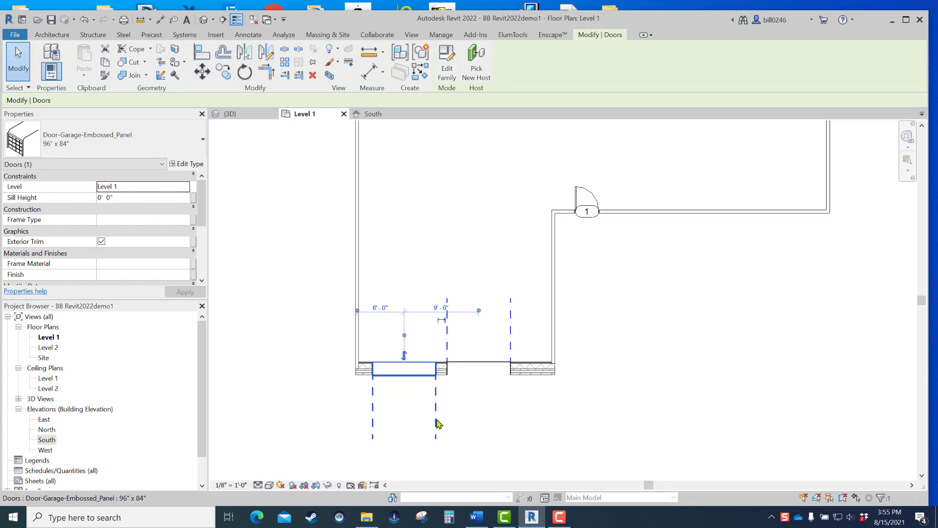
click(405, 356)
scroll(415, 396, up, 2)
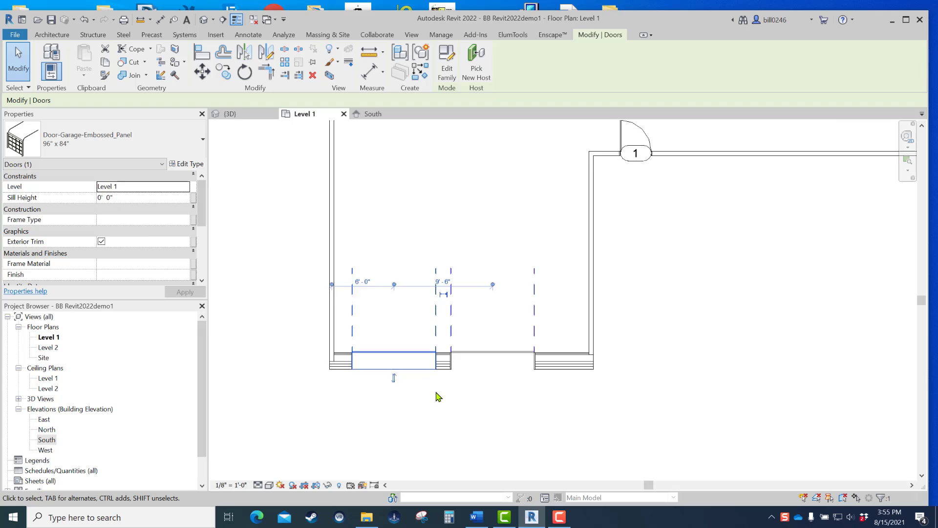
key(Escape)
click(247, 117)
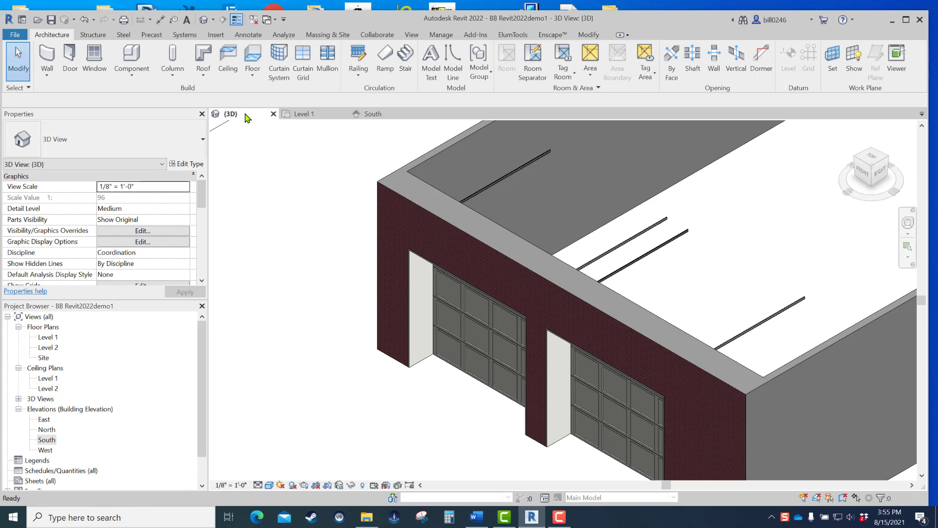
scroll(303, 163, up, 3)
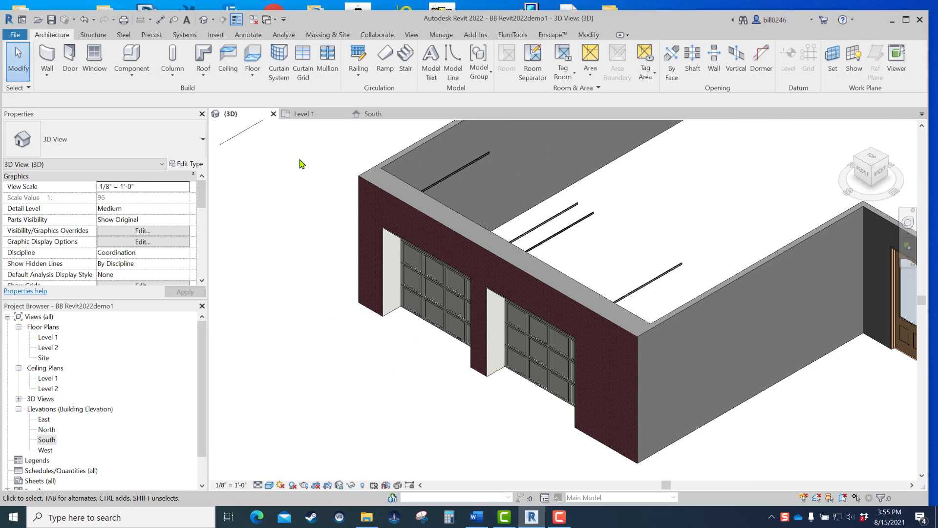
scroll(463, 387, up, 2)
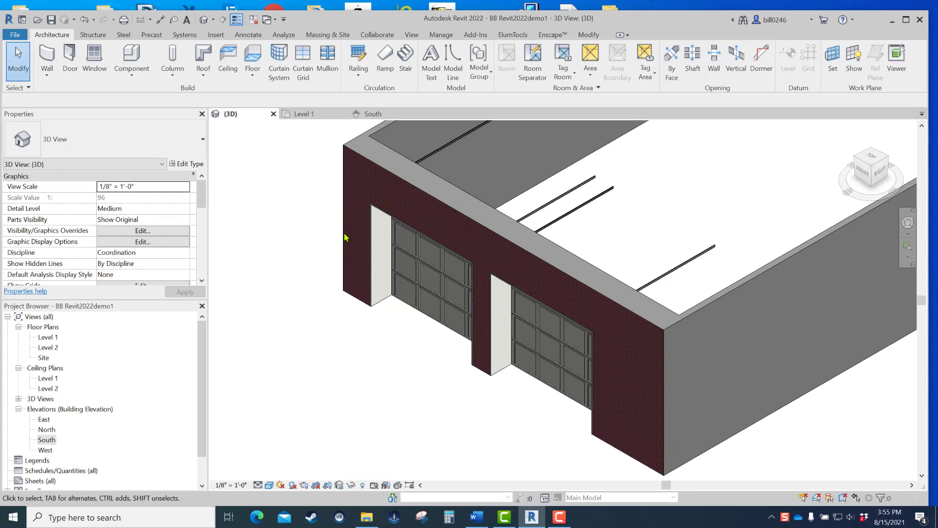
In the Level 1 plan, set the east garage door's center distance from the garage's east wall to 7'-0".
click(305, 114)
middle_drag(452, 370, 400, 336)
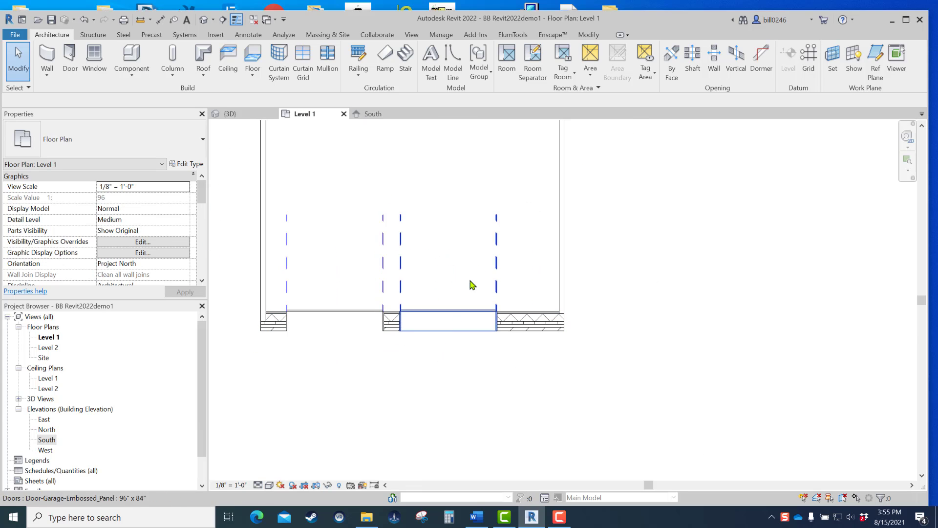
click(497, 258)
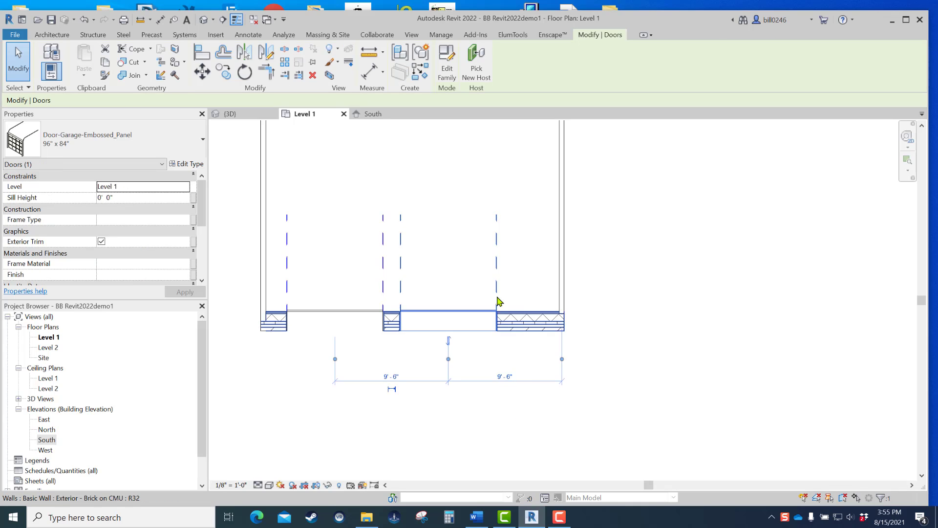
click(508, 375)
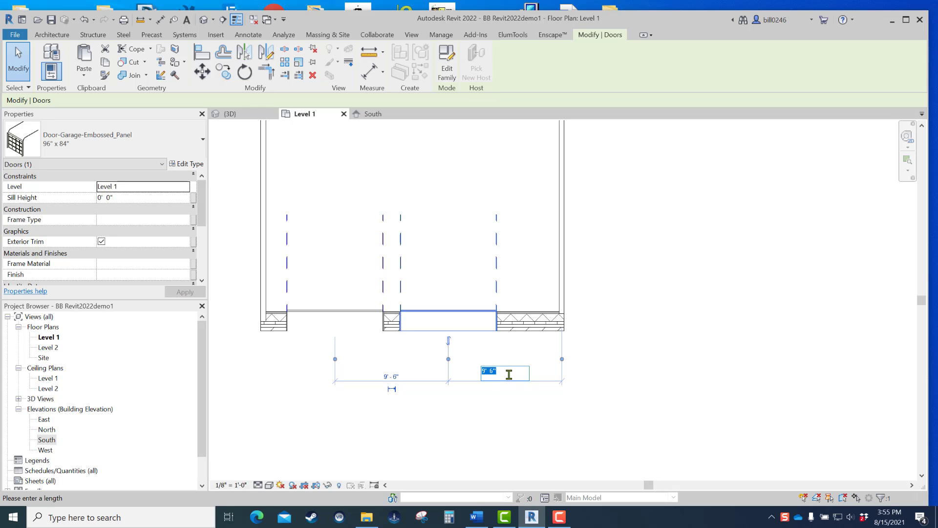
text(7)
key(Return)
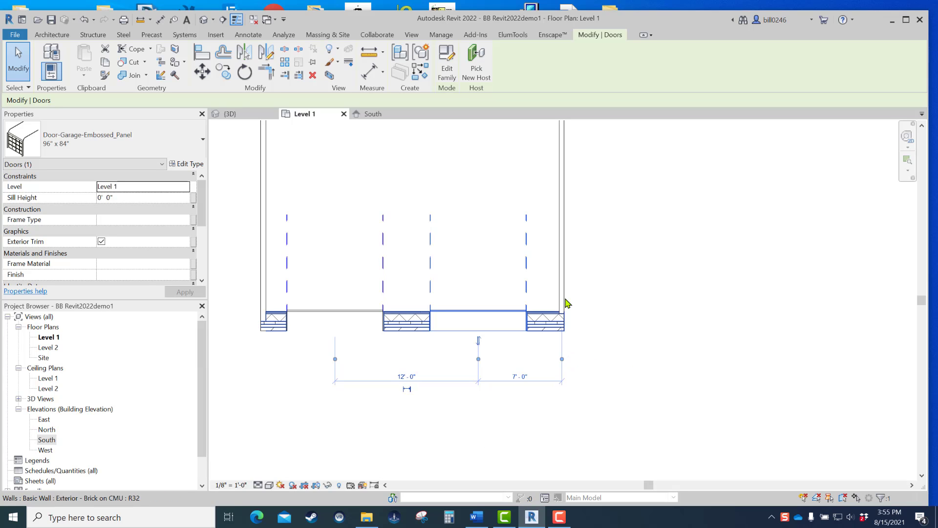
click(419, 398)
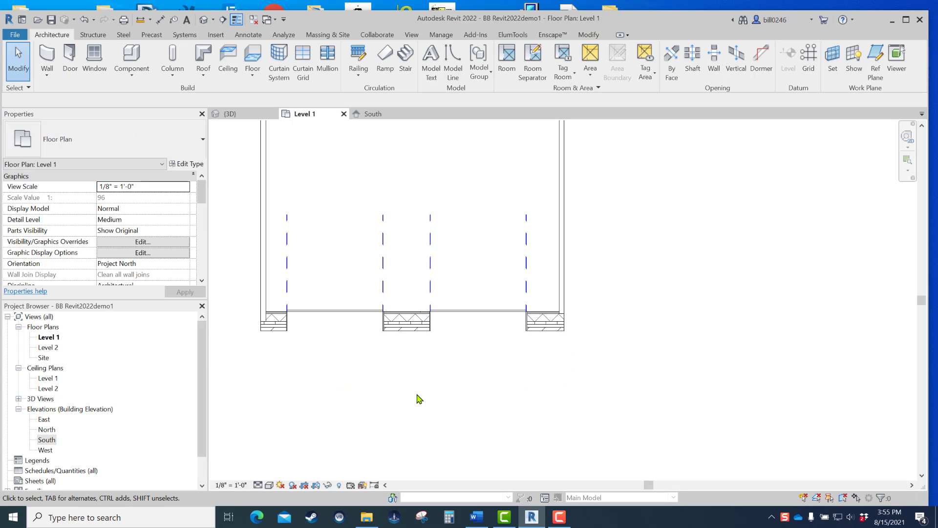
Set the west garage door's center distance from the west wall to 7'-0" and check both doors in the 3D view.
click(382, 287)
click(300, 377)
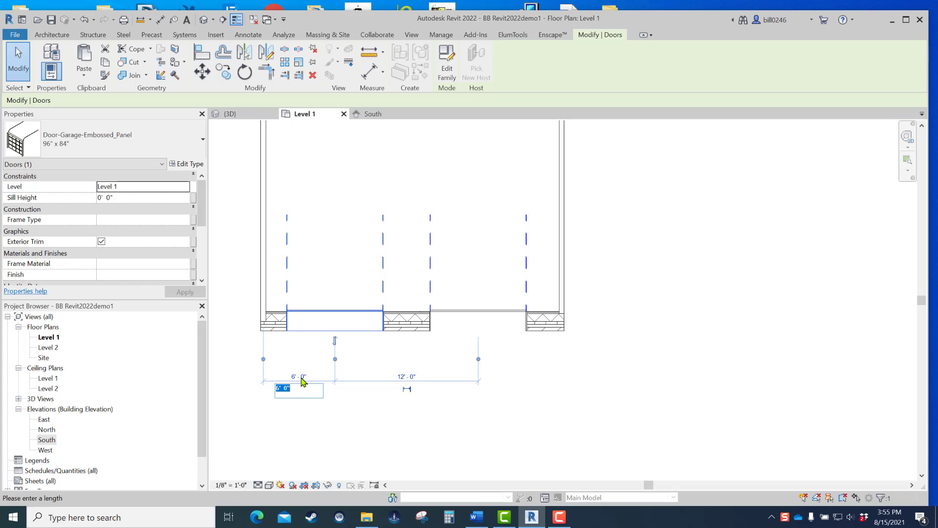
text(7)
key(Return)
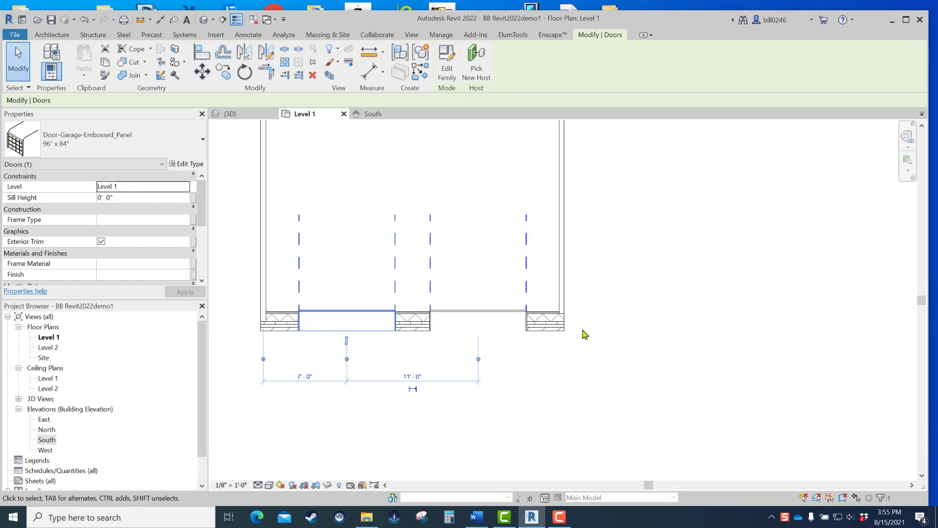
click(519, 408)
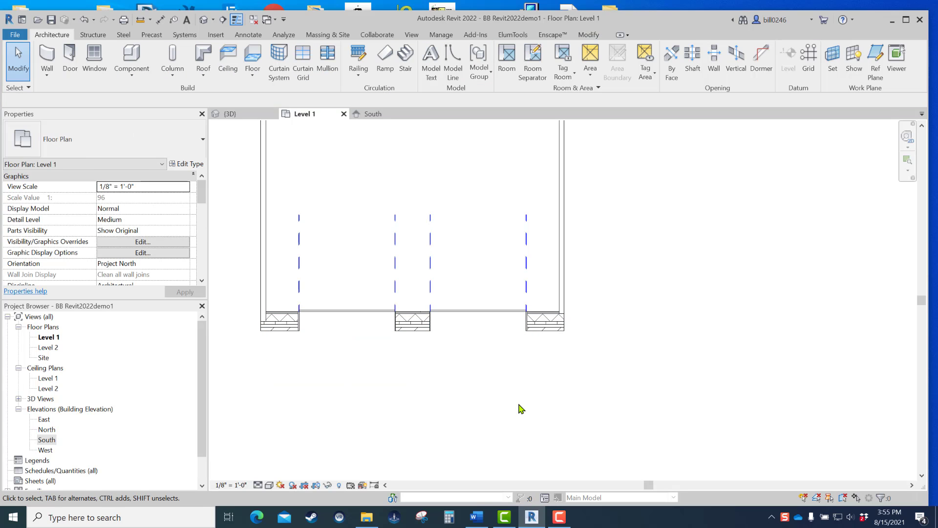
click(230, 113)
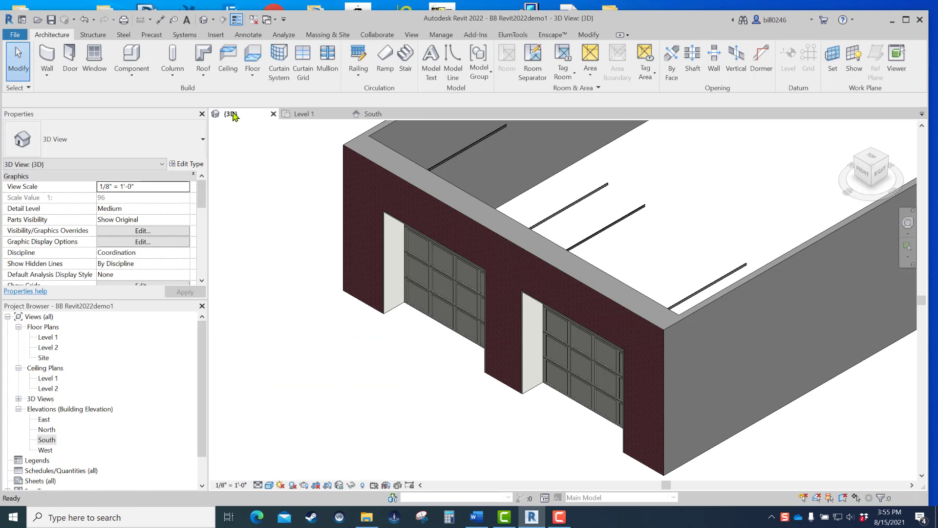
scroll(397, 295, down, 3)
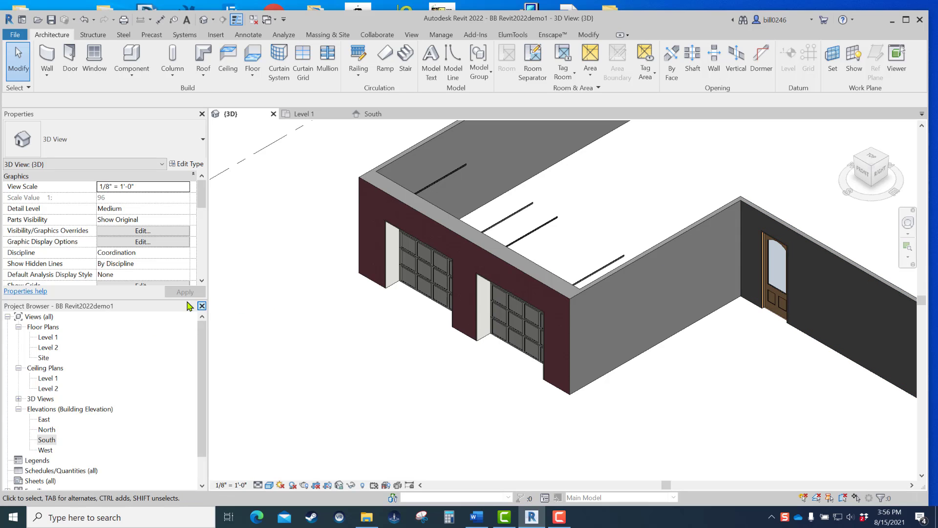
In the Level 1 plan, change the west garage door's distance from the west wall to 6'-0" and back to 7'-0".
click(44, 338)
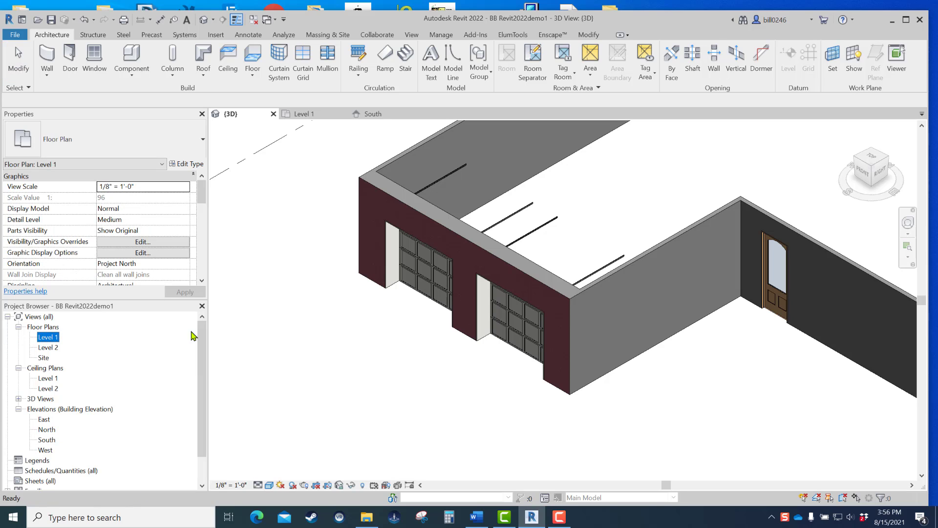
click(306, 115)
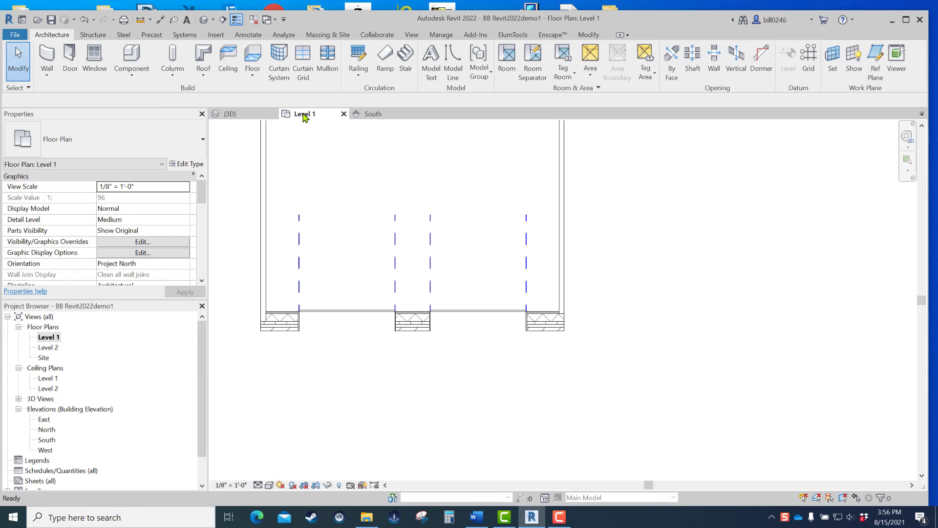
click(395, 286)
click(307, 378)
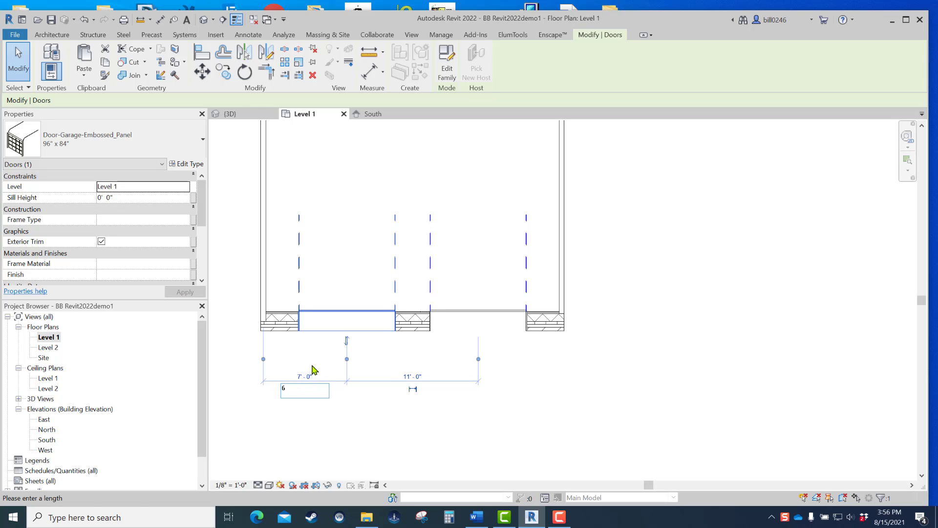
text(6)
key(Return)
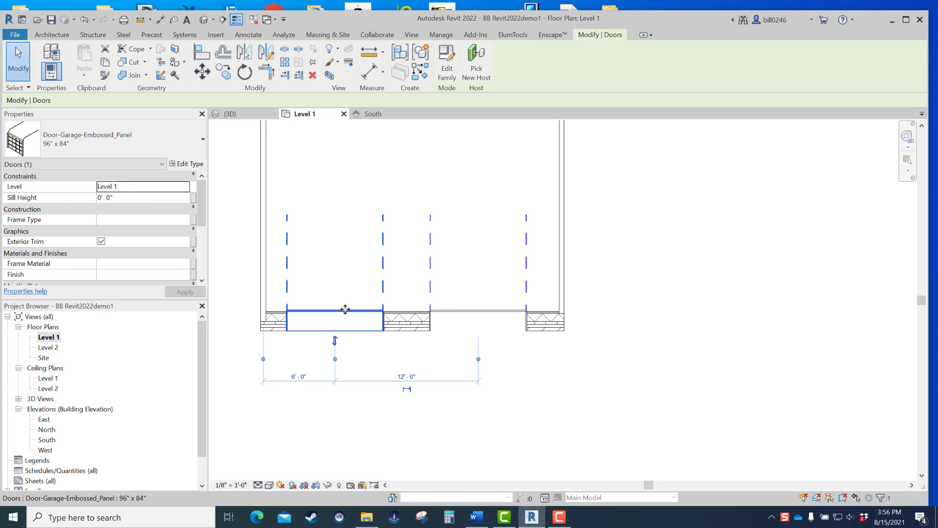
click(299, 377)
text(7)
key(Return)
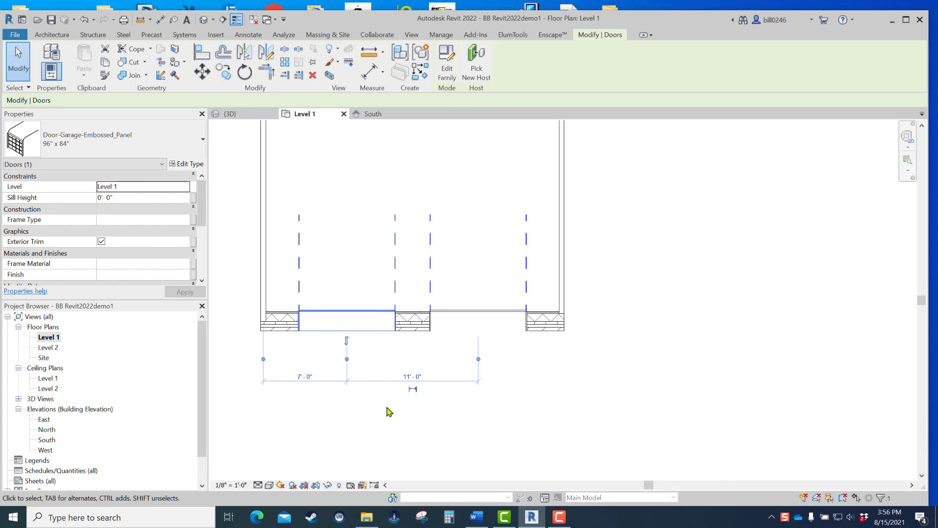
key(Escape)
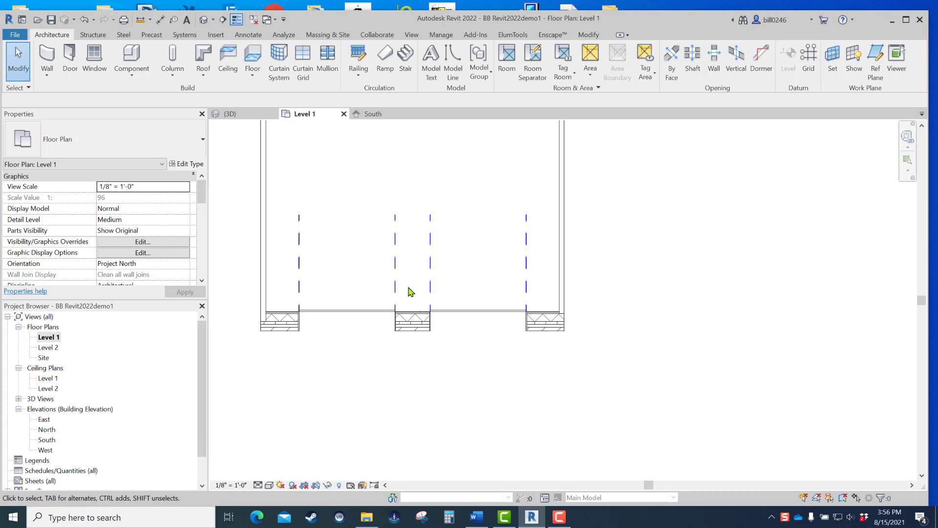
Select the half-arch glass entry door in the plan and open its Mark value in the identity data.
middle_drag(549, 310, 524, 373)
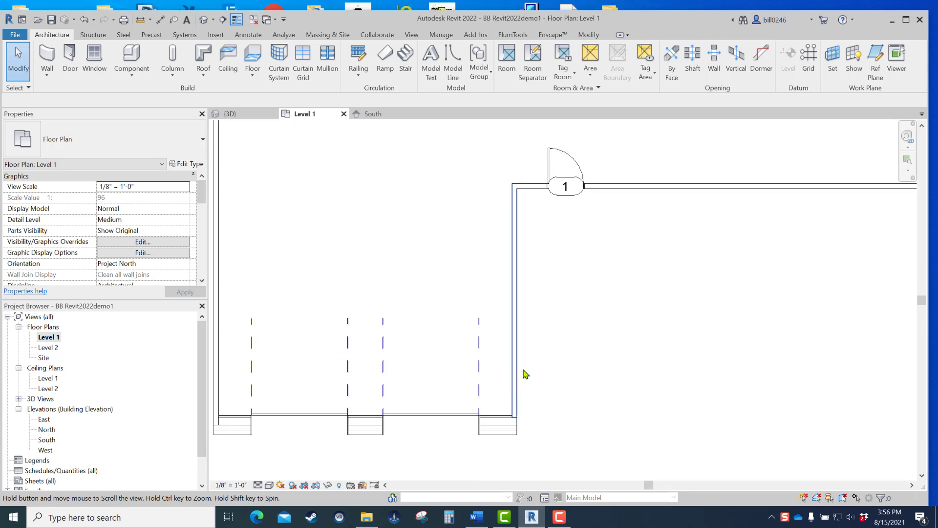
click(74, 74)
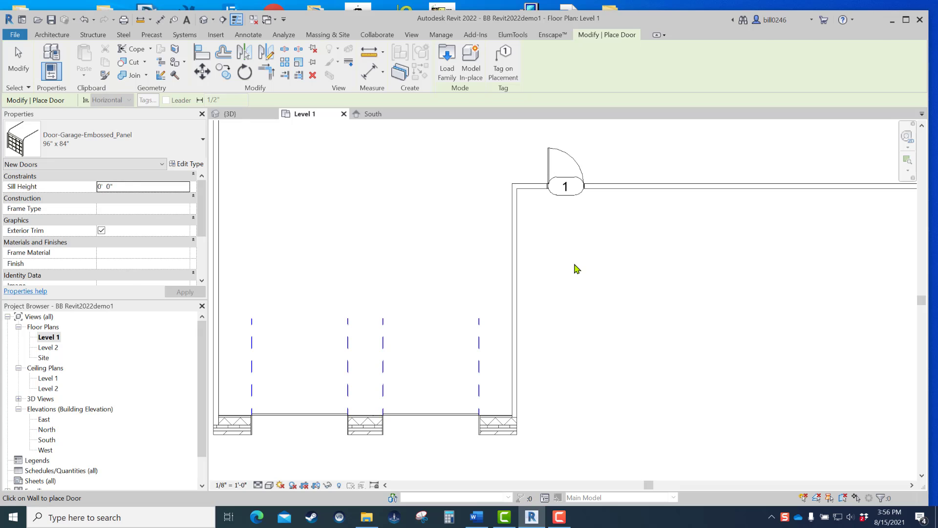
key(Escape)
click(548, 149)
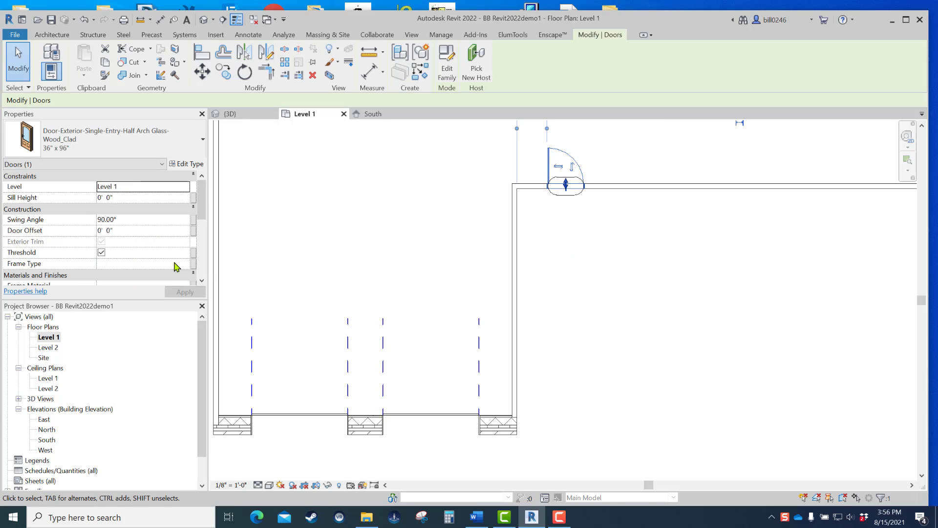
scroll(202, 215, down, 4)
scroll(202, 234, down, 3)
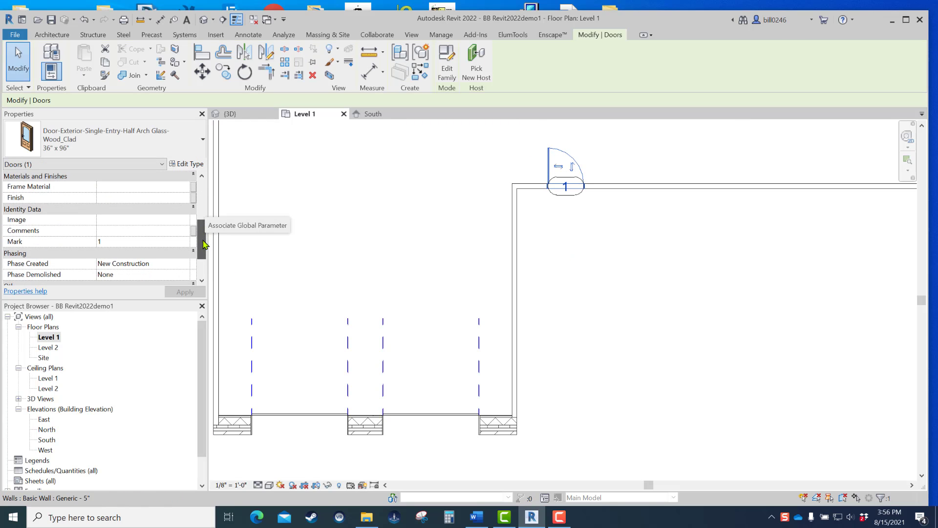
click(119, 243)
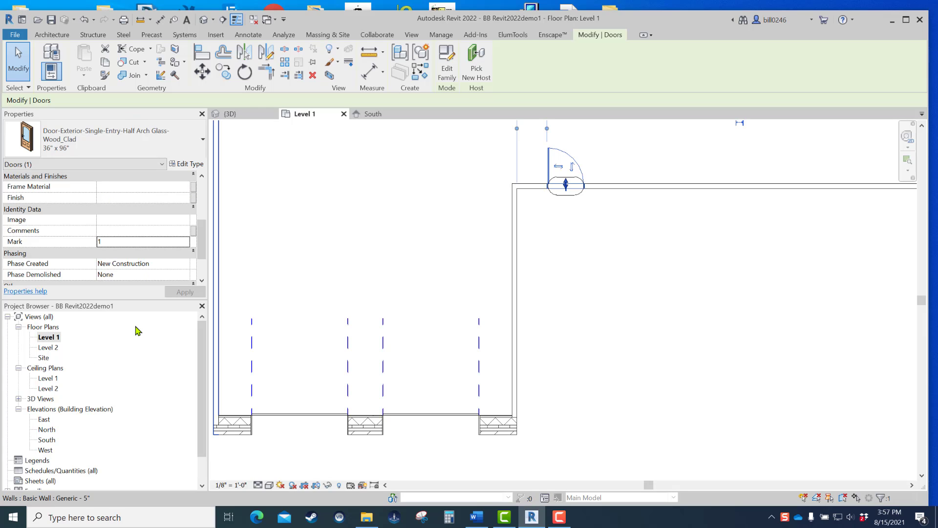
Change the half-arch glass entry door's Mark to FRED and back to 1.
click(131, 243)
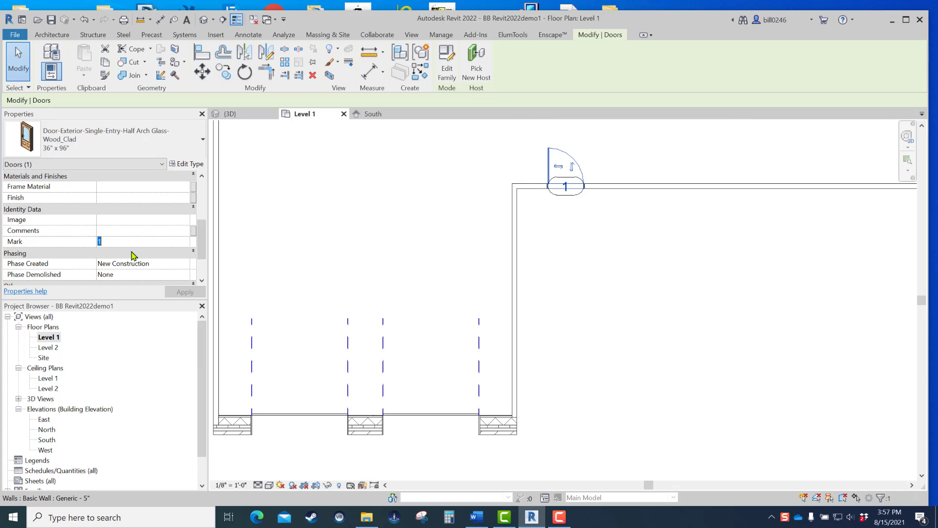
text(FRED)
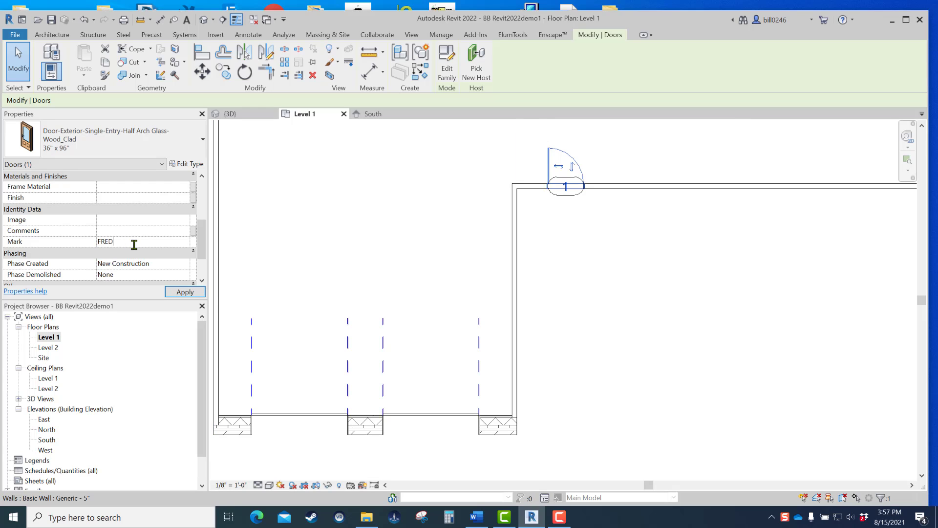
click(664, 308)
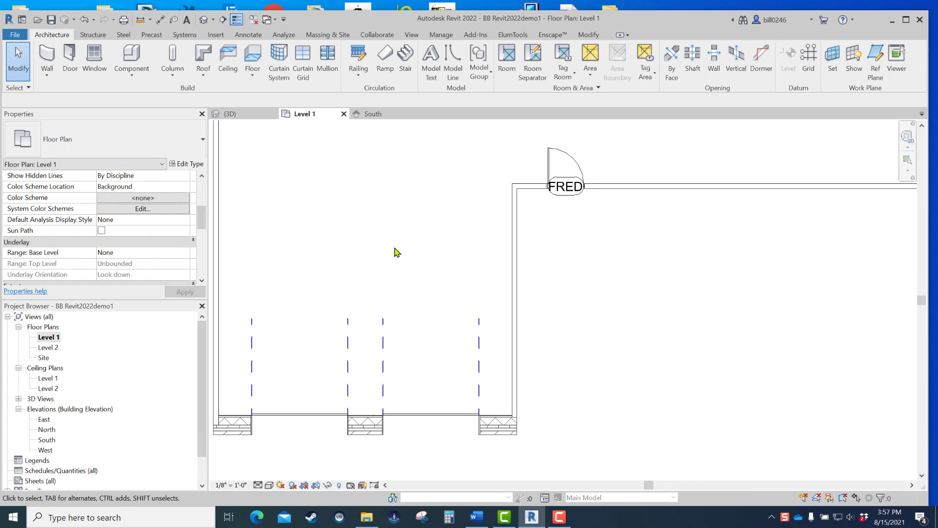
click(554, 156)
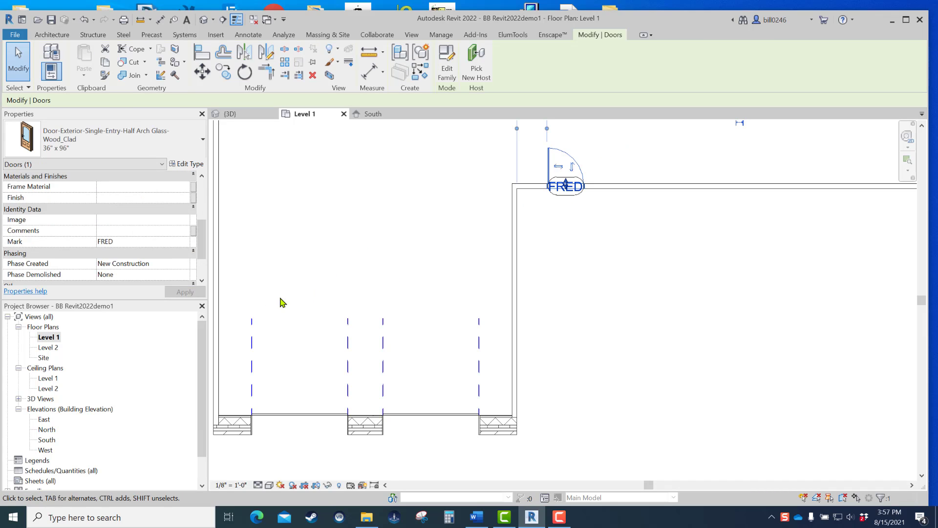
click(139, 244)
text(1)
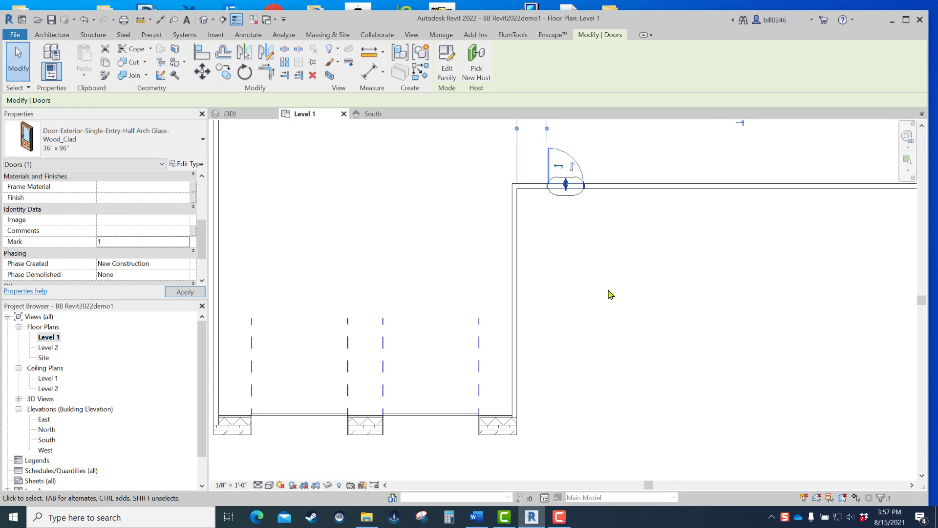
click(607, 294)
Select the west and east garage doors in turn and check each one's Mark value in the identity data.
scroll(540, 330, down, 2)
click(439, 357)
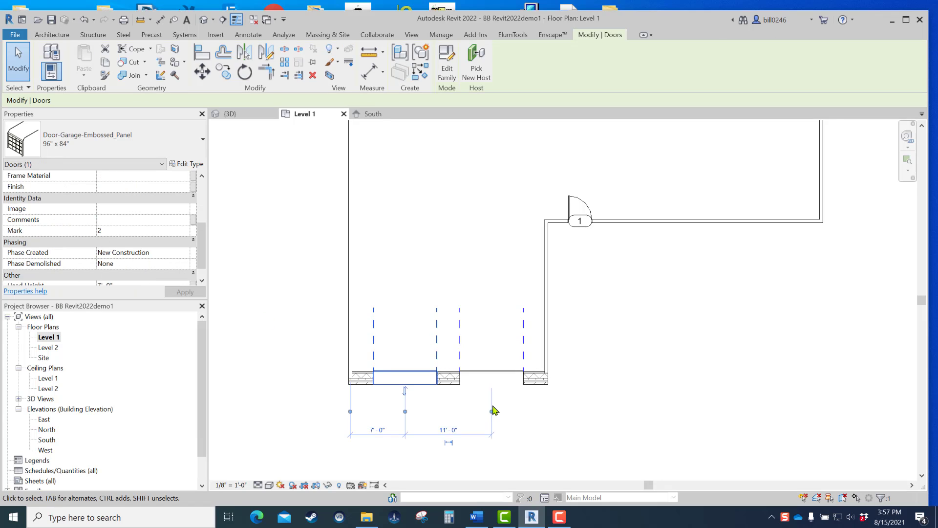
click(524, 339)
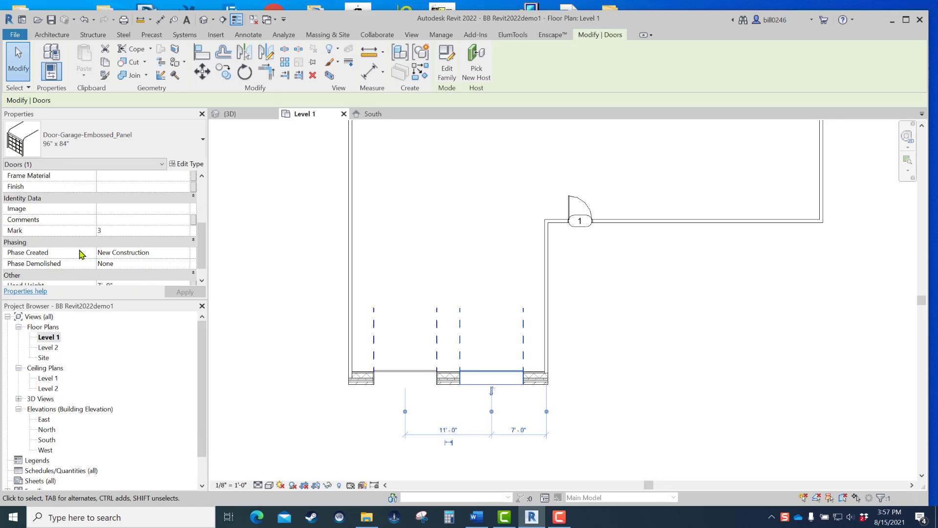
click(114, 230)
click(405, 271)
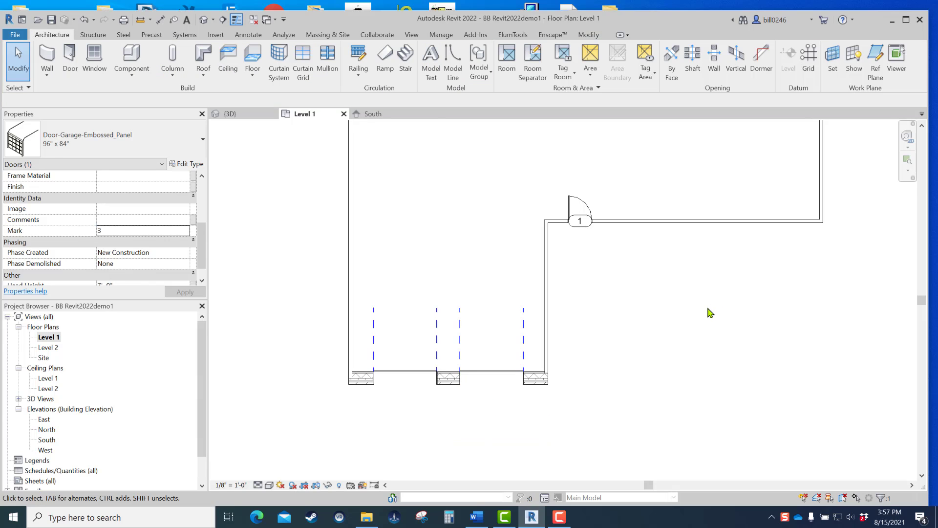
Tag both garage doors by category in the Level 1 plan, with the leader turned off and the tags centred in the door openings.
scroll(698, 308, down, 2)
middle_drag(697, 308, 670, 387)
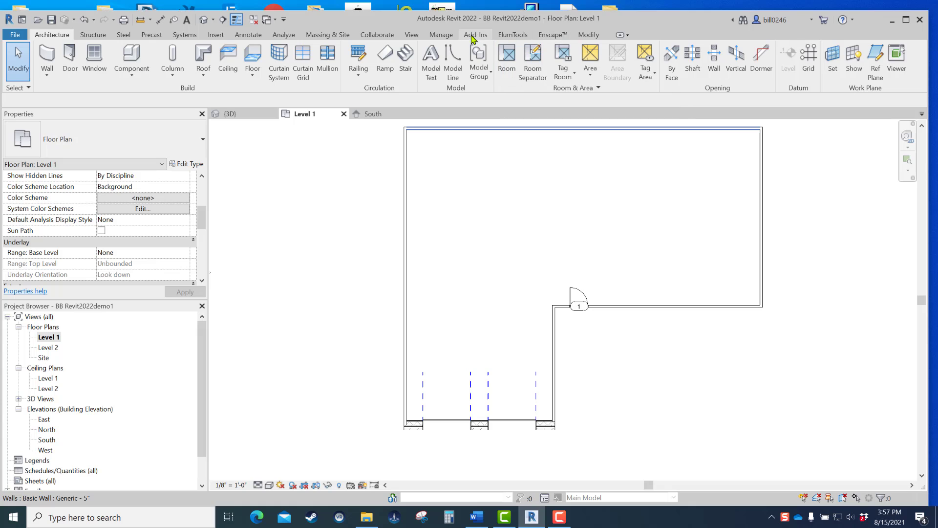
click(248, 35)
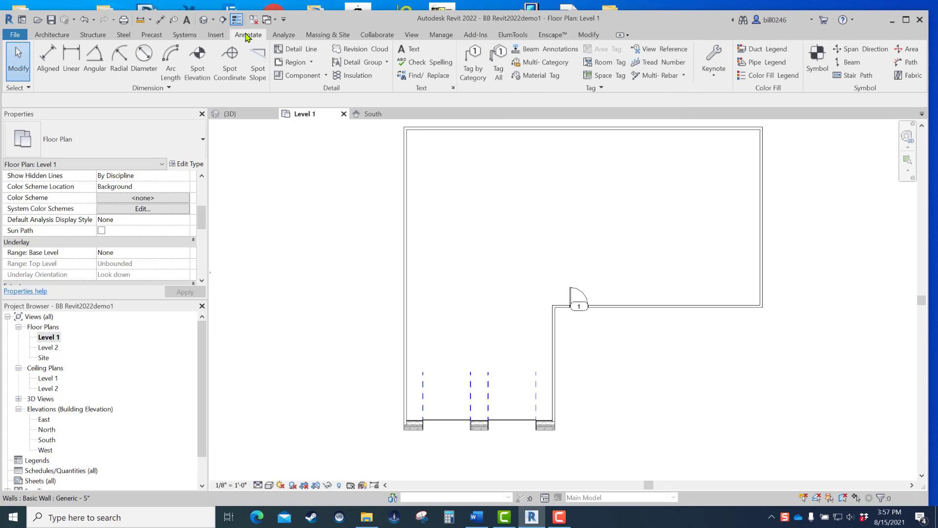
click(473, 73)
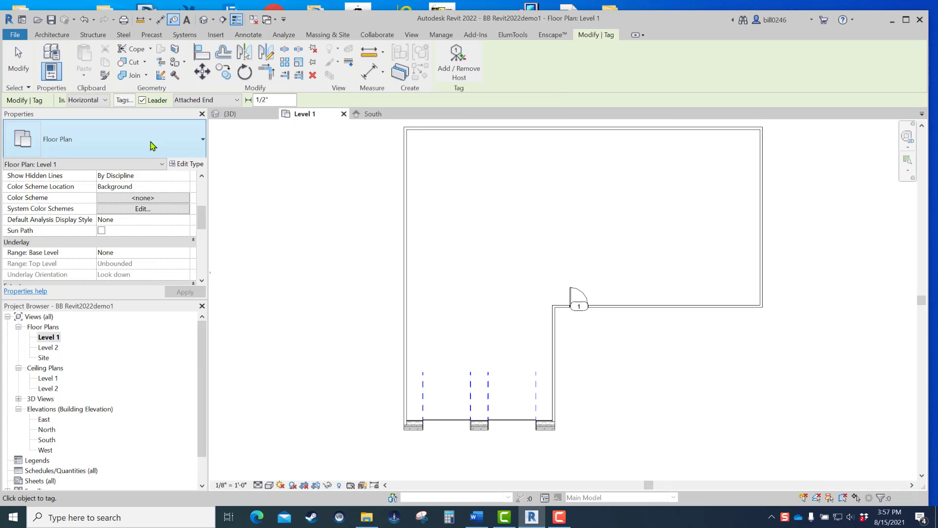
click(142, 100)
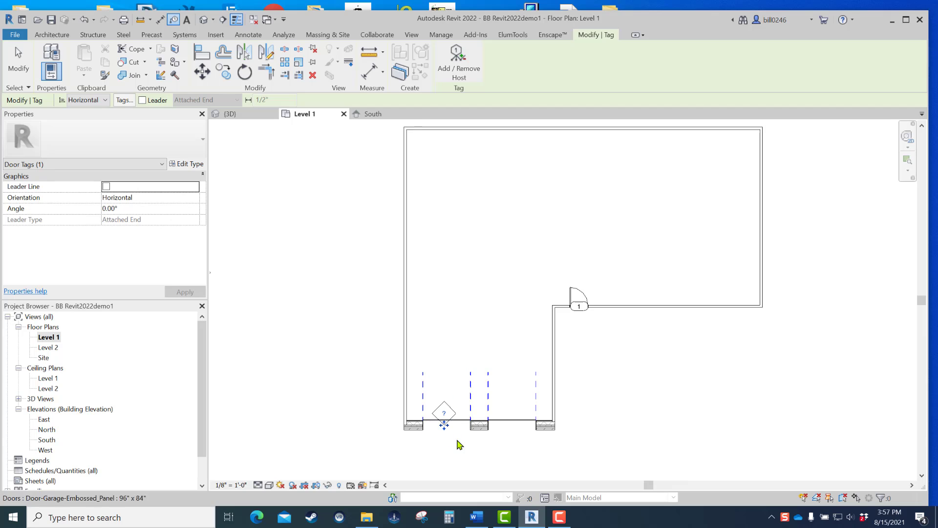
scroll(444, 425, up, 2)
scroll(434, 413, down, 2)
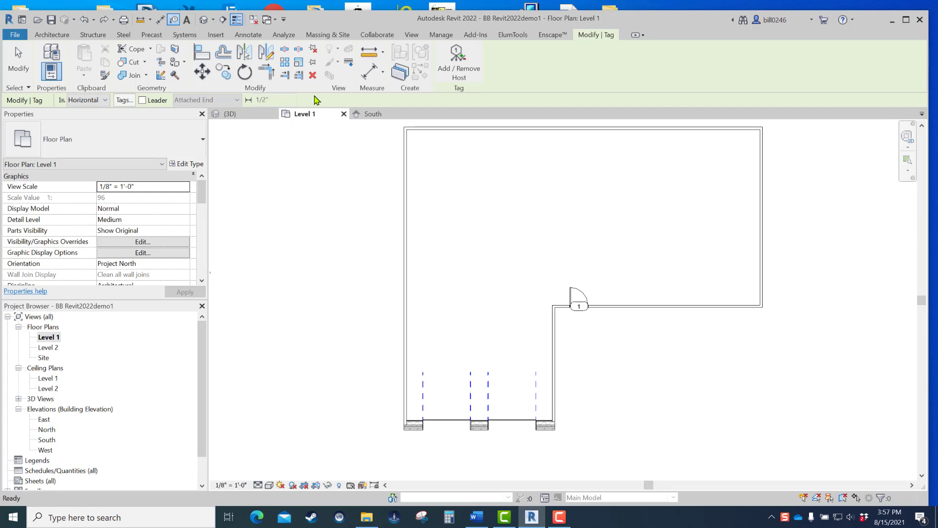
click(446, 429)
click(512, 435)
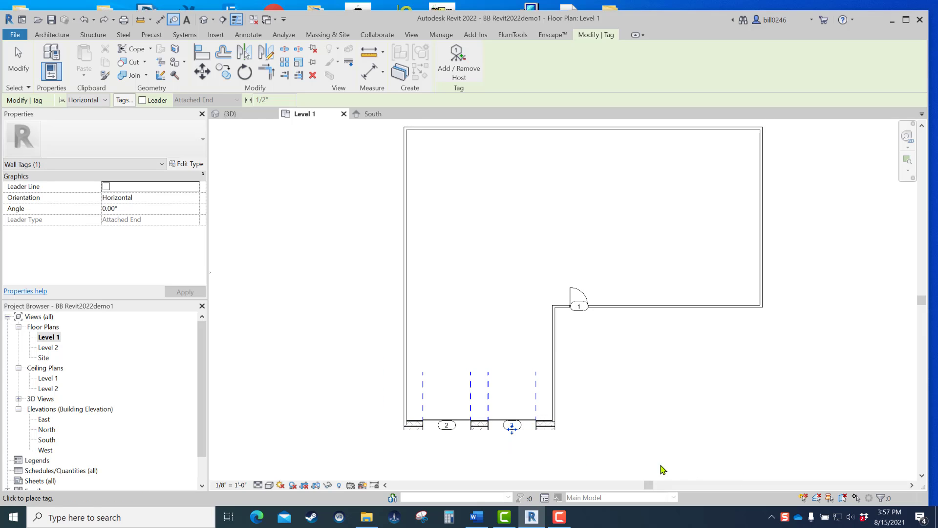
scroll(511, 432, up, 2)
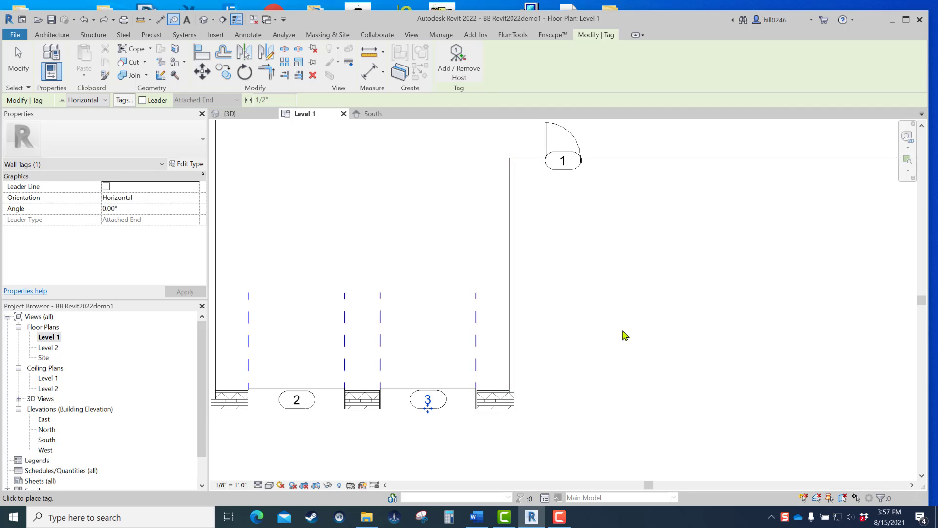
scroll(621, 337, down, 1)
key(Escape)
key(Escape)
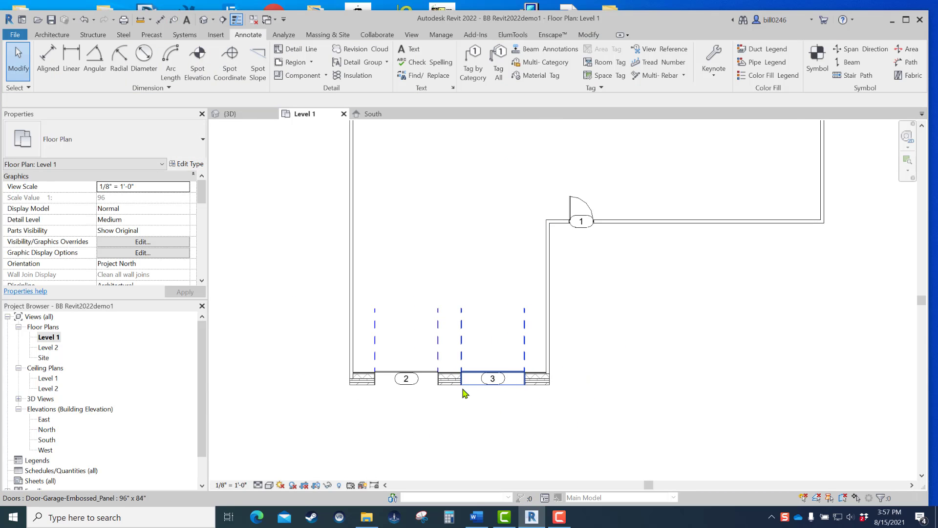
scroll(643, 321, down, 3)
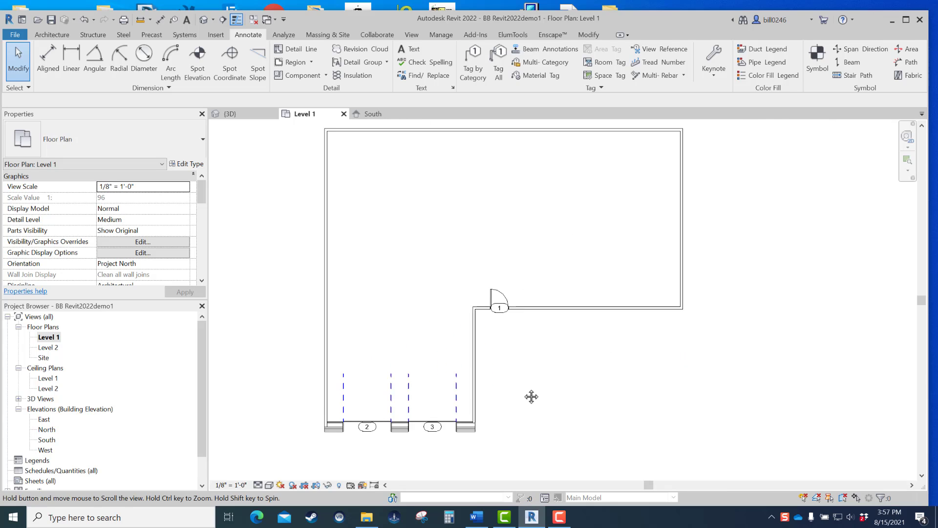
scroll(528, 378, down, 1)
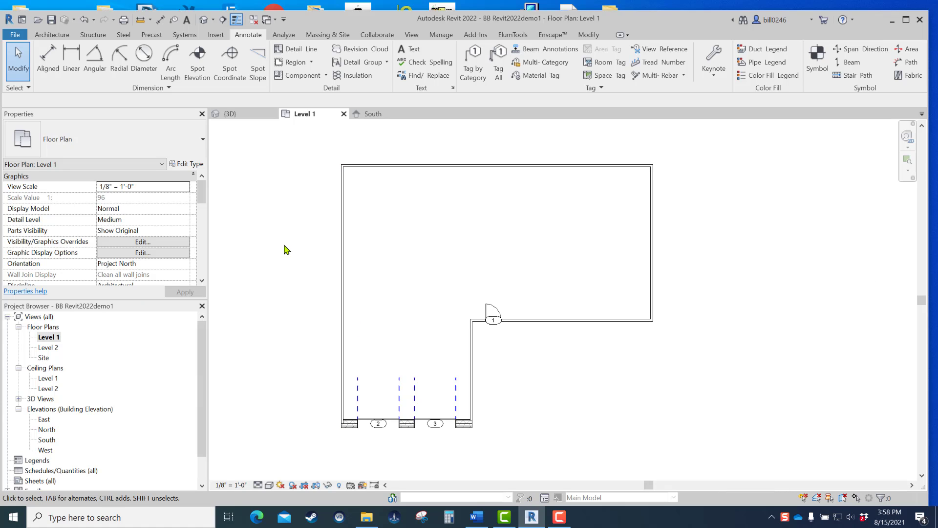
Start the Door command and review the door families and sizes available for placement.
click(46, 36)
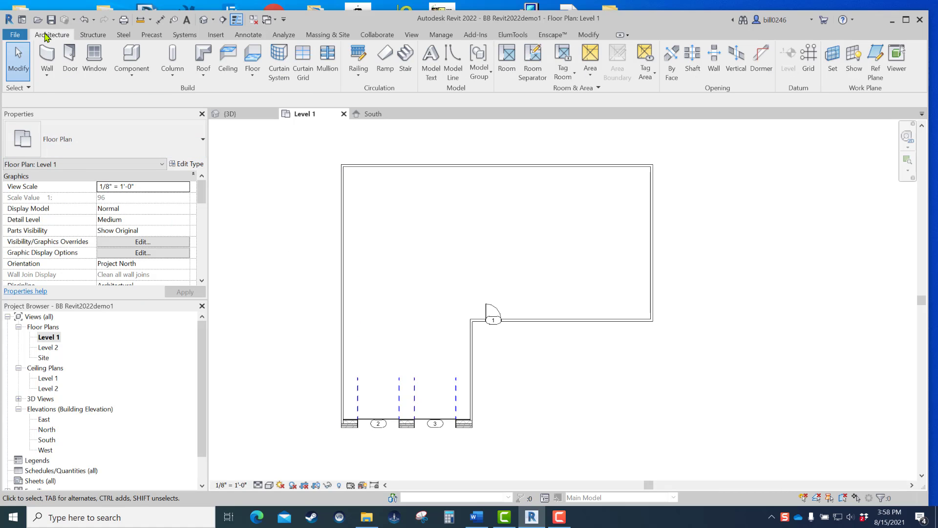
click(69, 57)
click(73, 140)
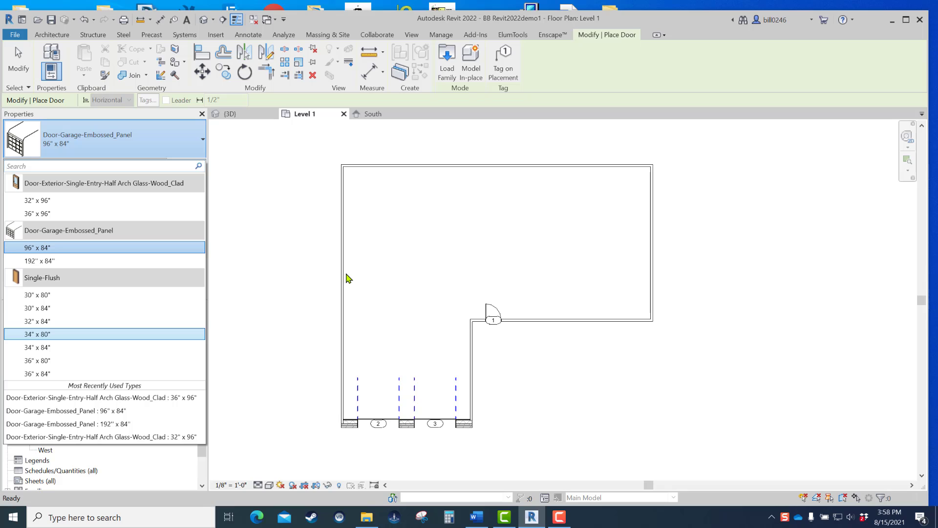
click(386, 237)
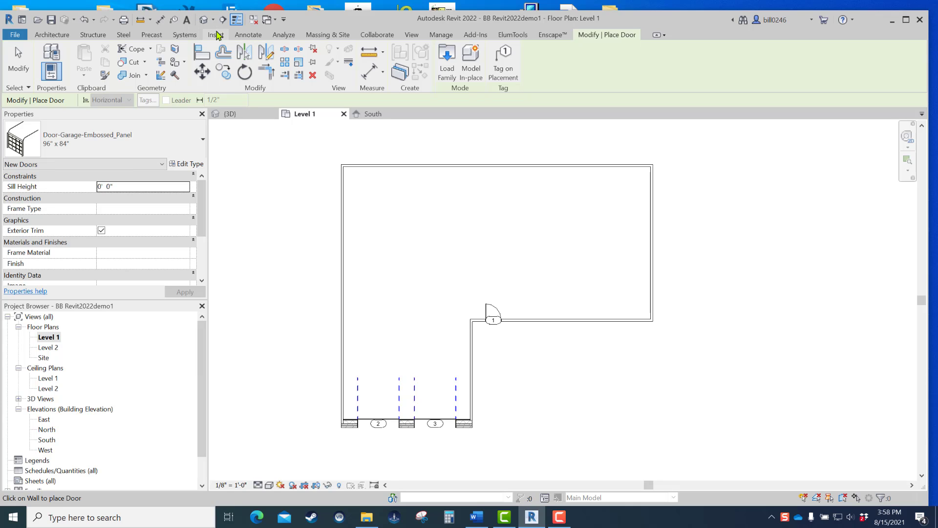
Load the Door-Double-Sliding family from the English-Imperial Doors folder with the 68" x 80" and 72" x 80" types.
click(216, 35)
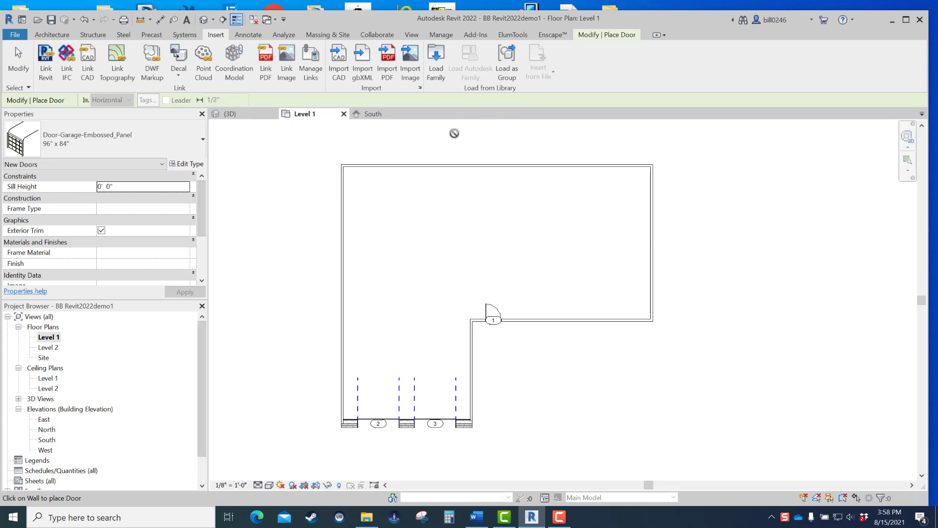
click(436, 73)
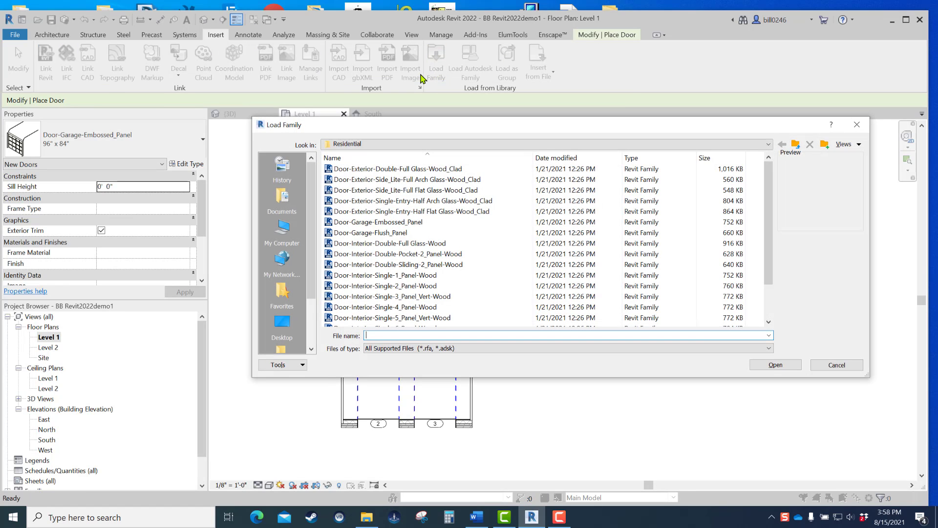
click(385, 146)
scroll(425, 201, up, 2)
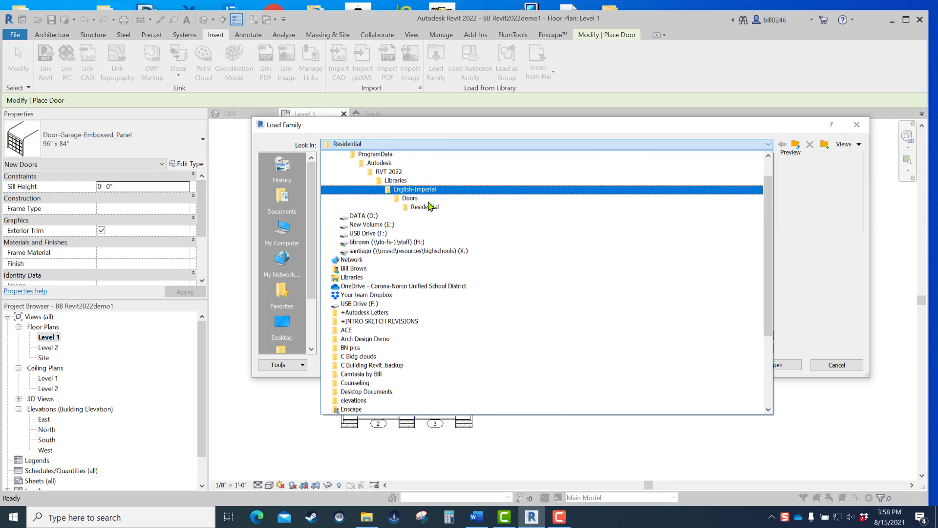
click(425, 198)
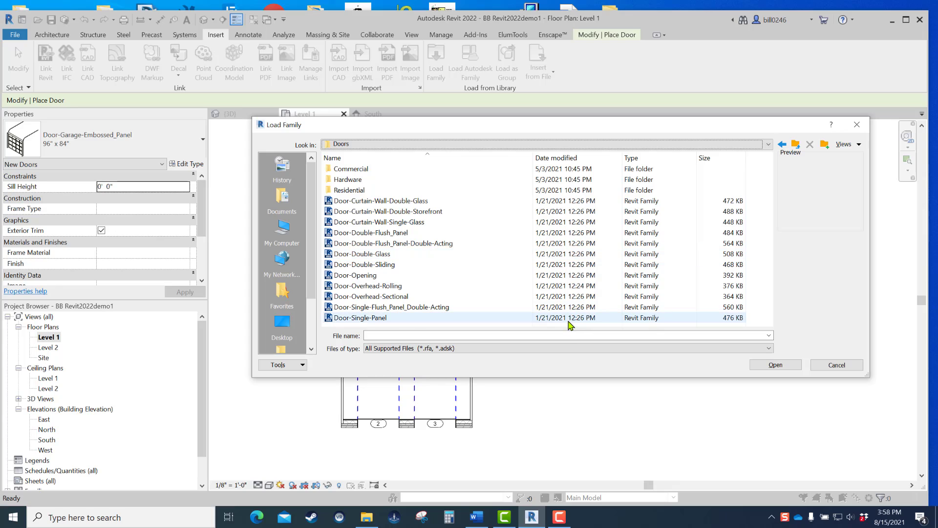
click(382, 265)
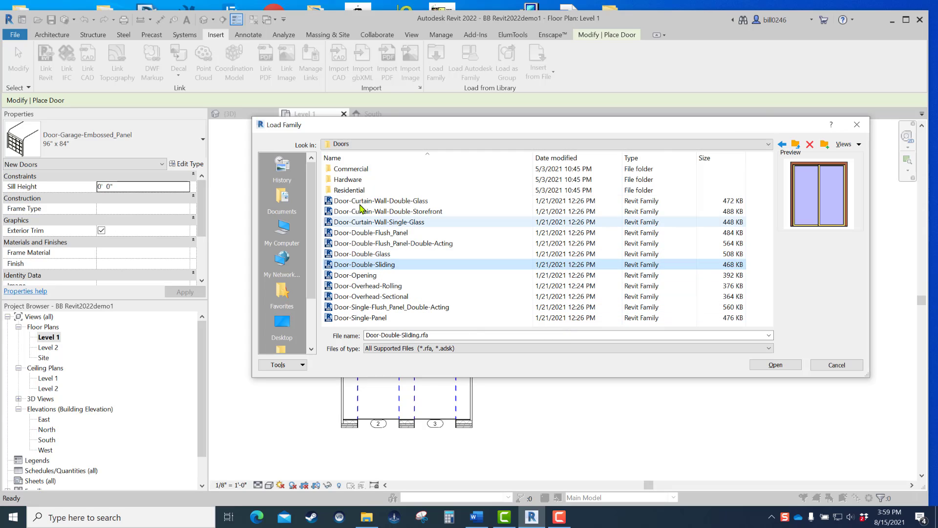
click(788, 365)
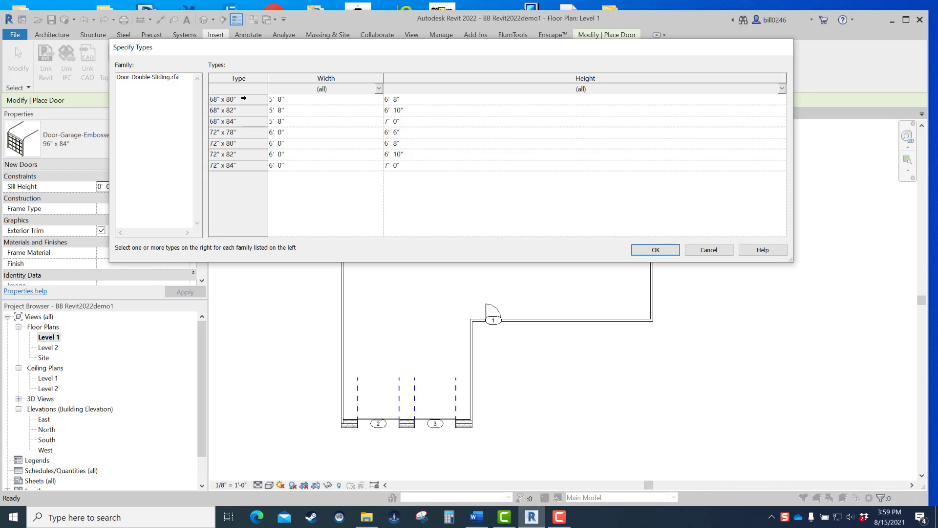
click(244, 99)
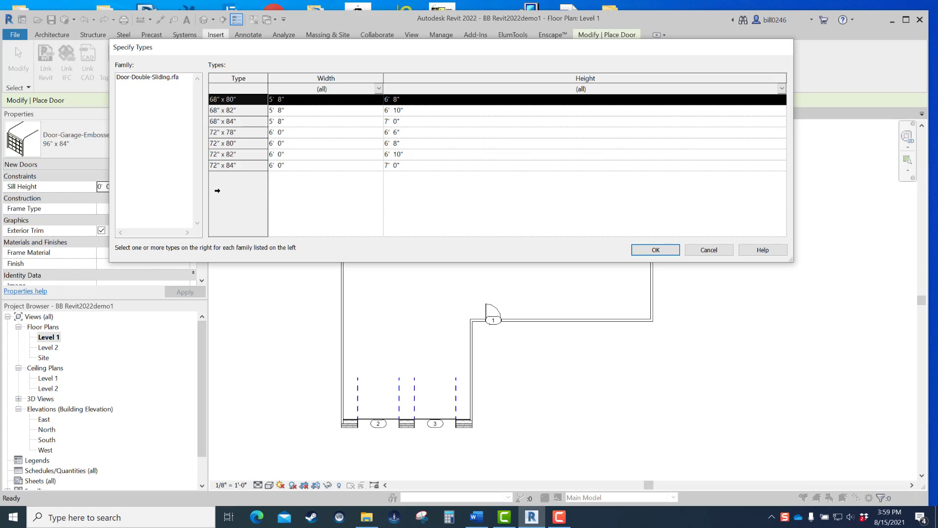
ctrl+click(234, 143)
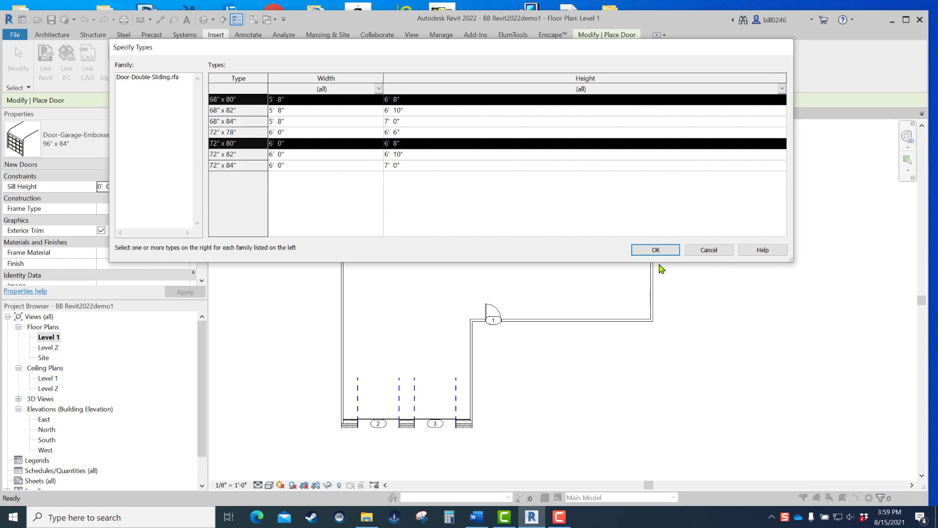
click(656, 249)
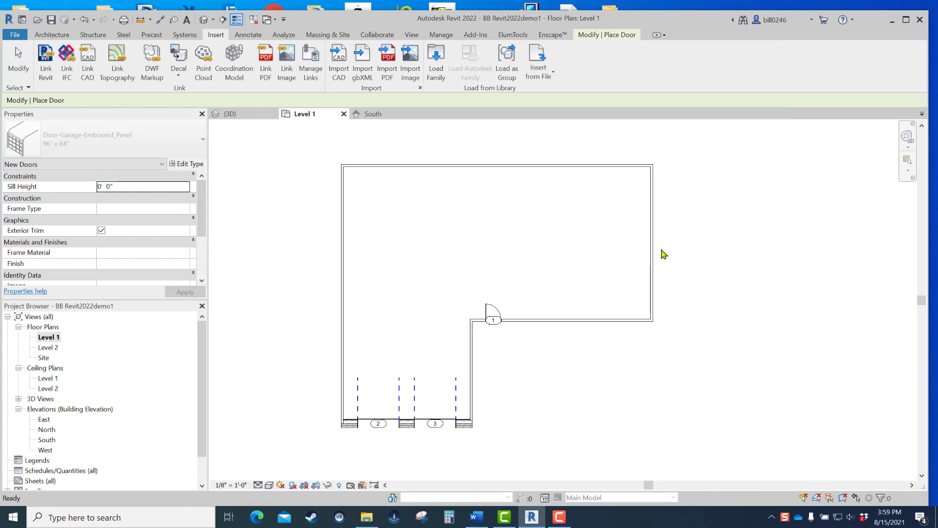
Check the sliding door sizes among the placeable door types and leave the Door command without placing a door.
click(141, 149)
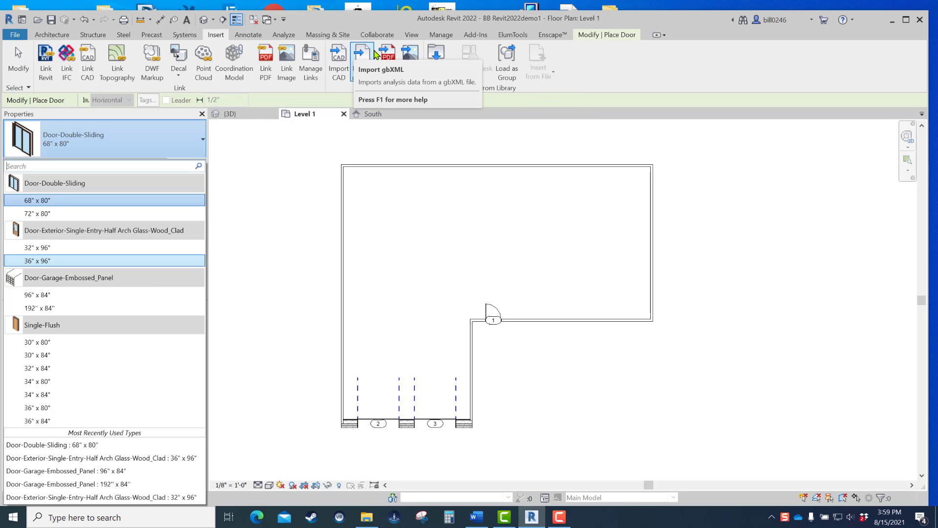
key(Escape)
key(Escape)
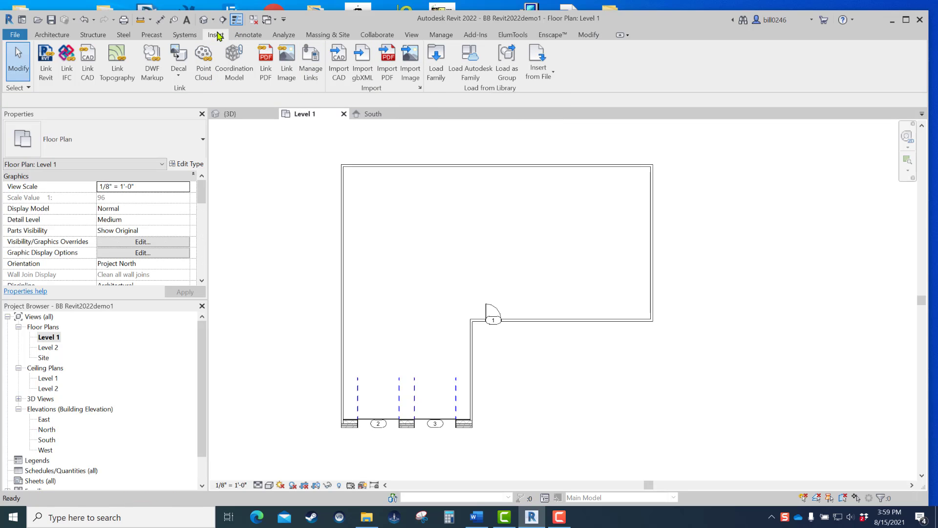
Load the Door-Exterior-Double-Full Glass-Wood_Clad family from the Residential doors folder with the 60" x 96" and 72" x 96" types.
click(436, 73)
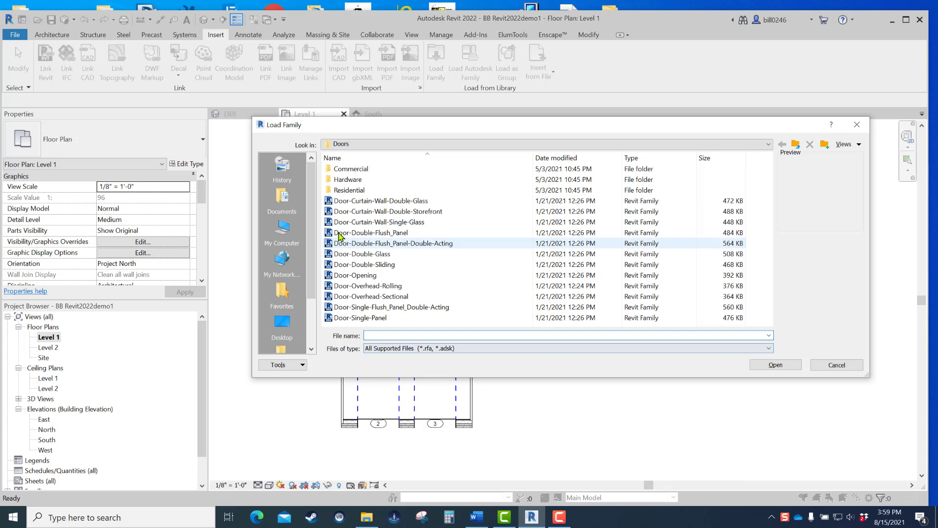
click(350, 191)
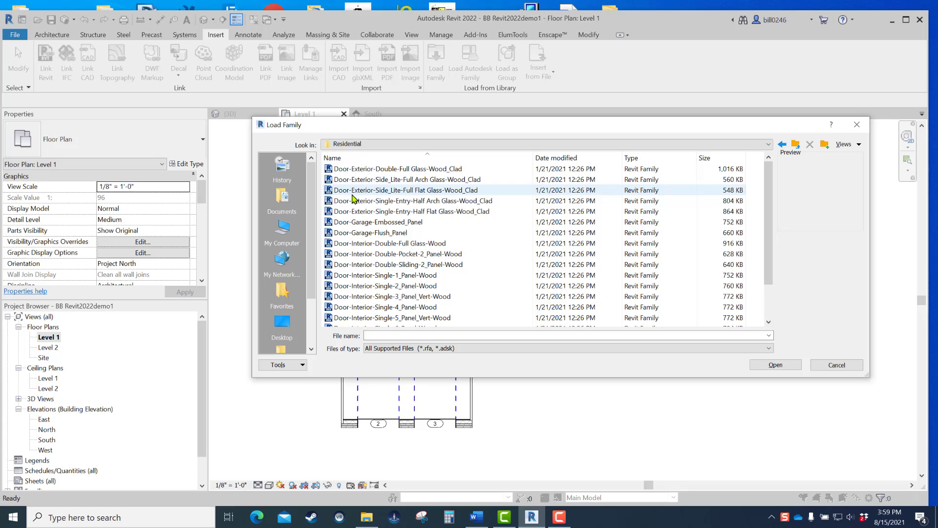
click(438, 170)
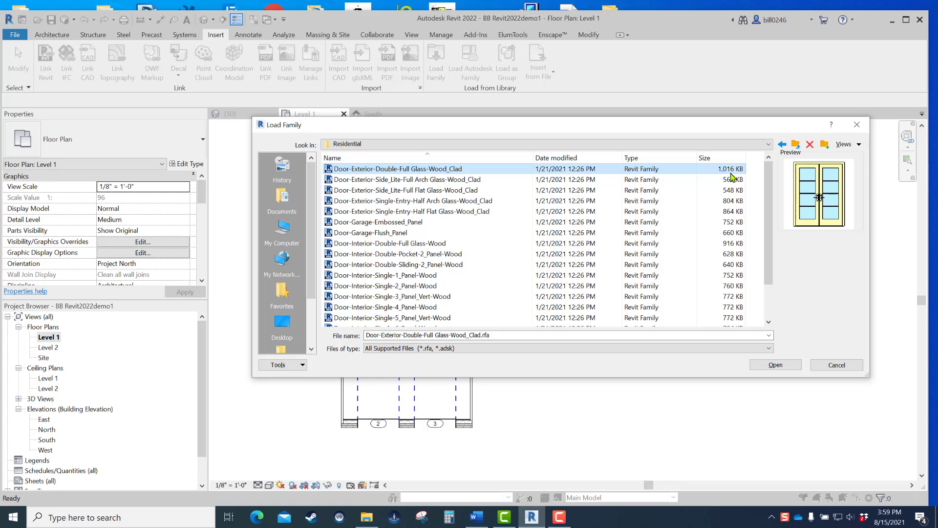
click(774, 363)
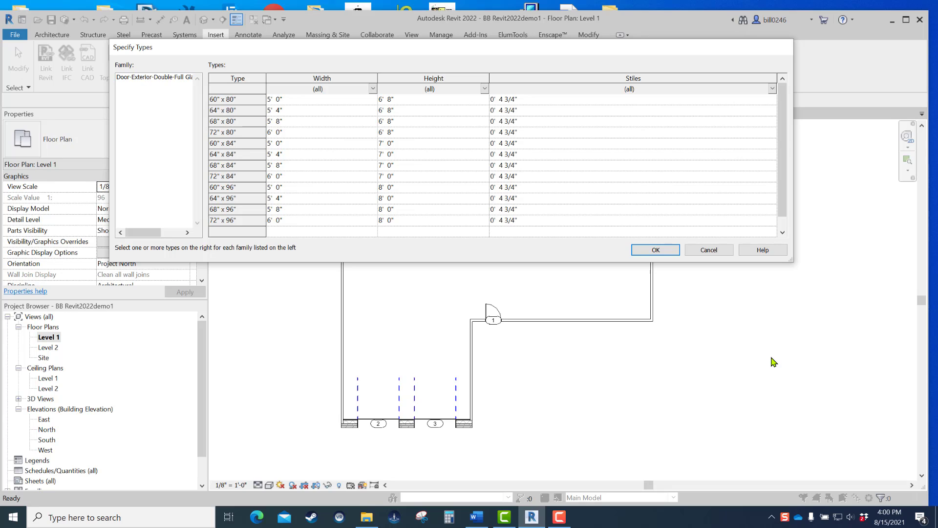
click(235, 191)
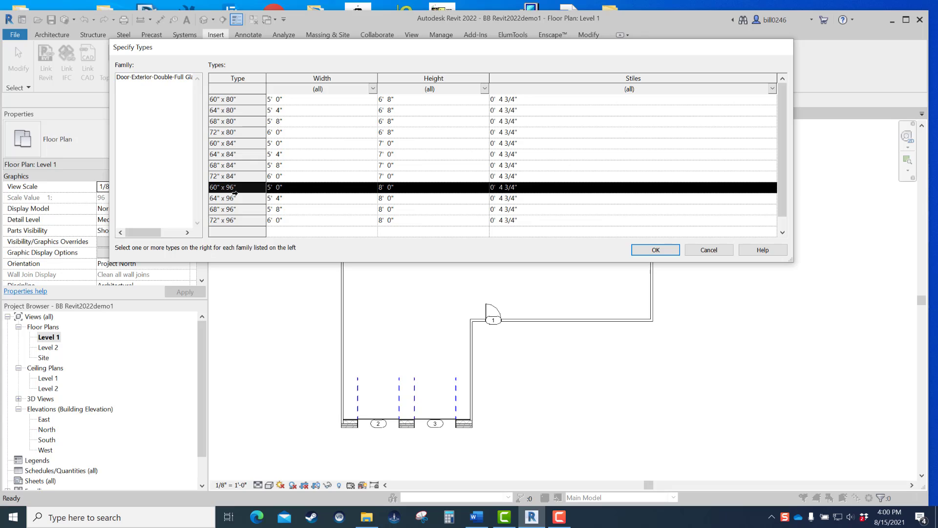
ctrl+click(227, 221)
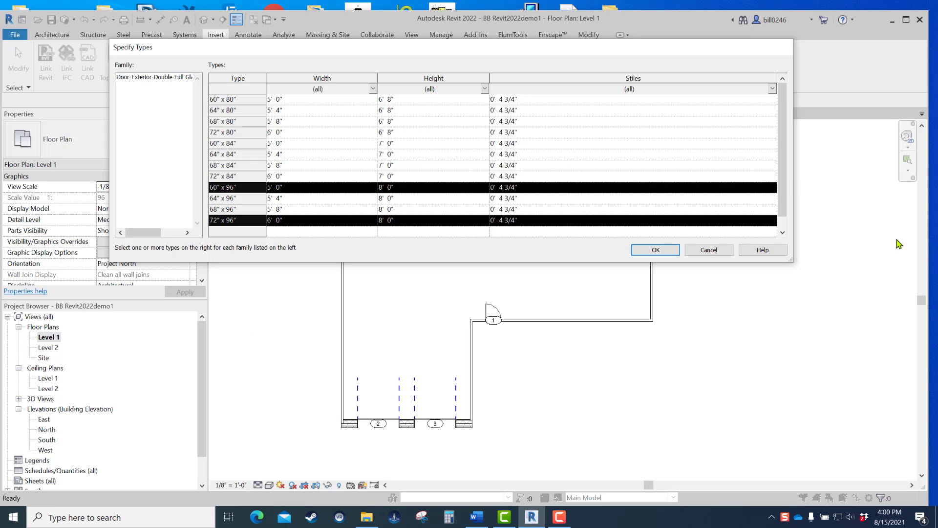
click(656, 250)
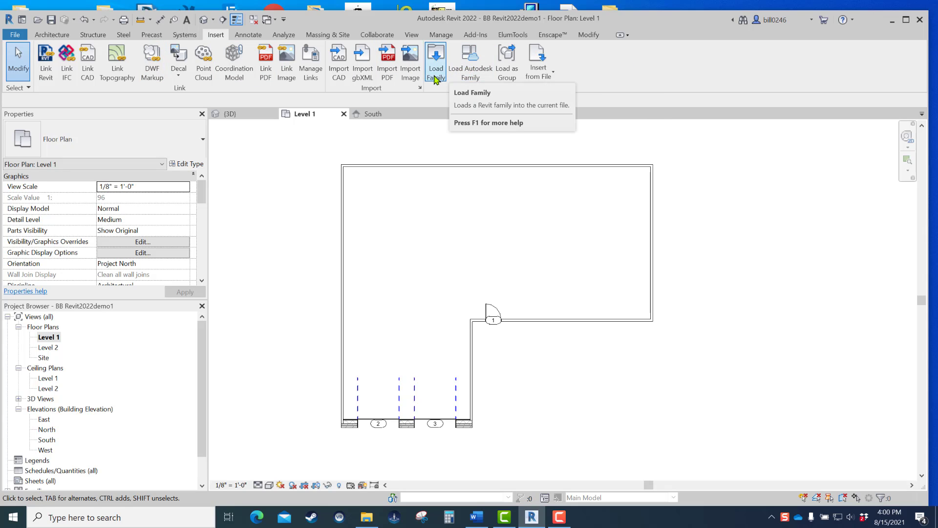
Browse the Doors category of the Autodesk online family library, return to all results, and close it without loading anything.
click(480, 77)
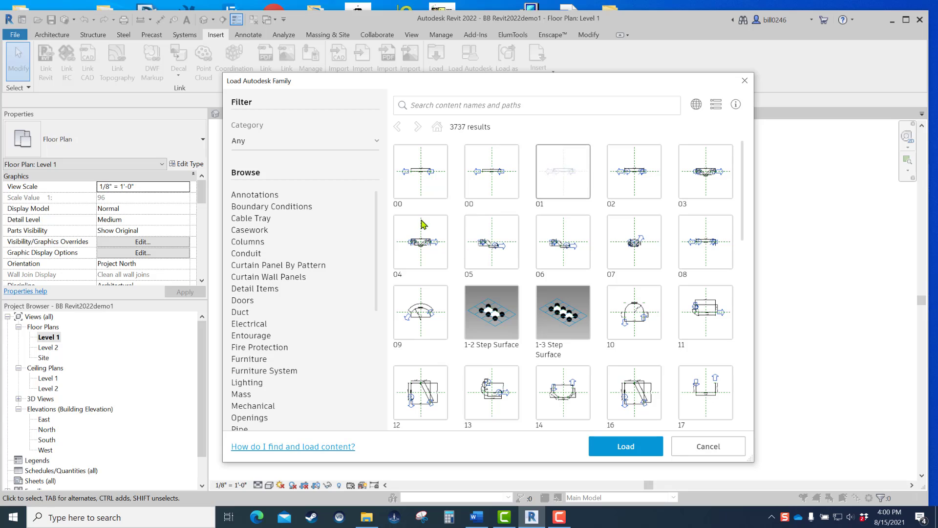
click(240, 303)
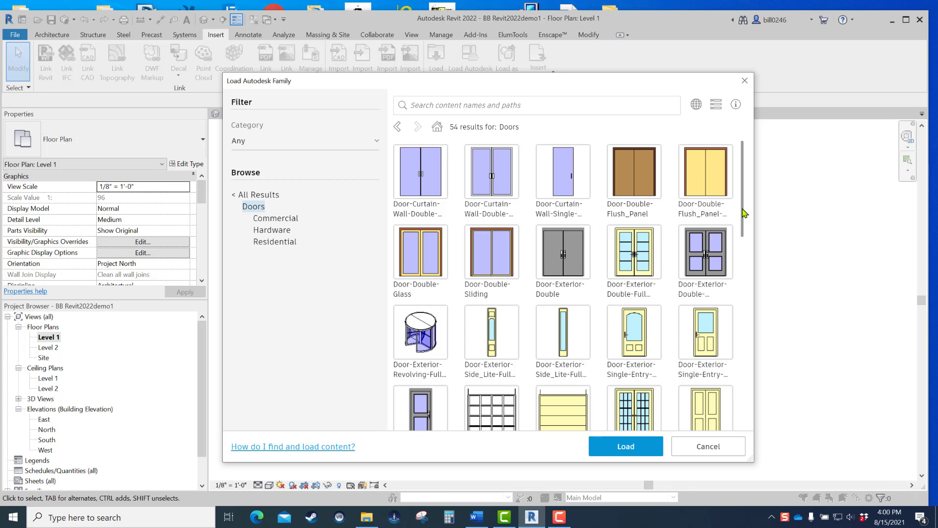
drag(745, 213, 734, 335)
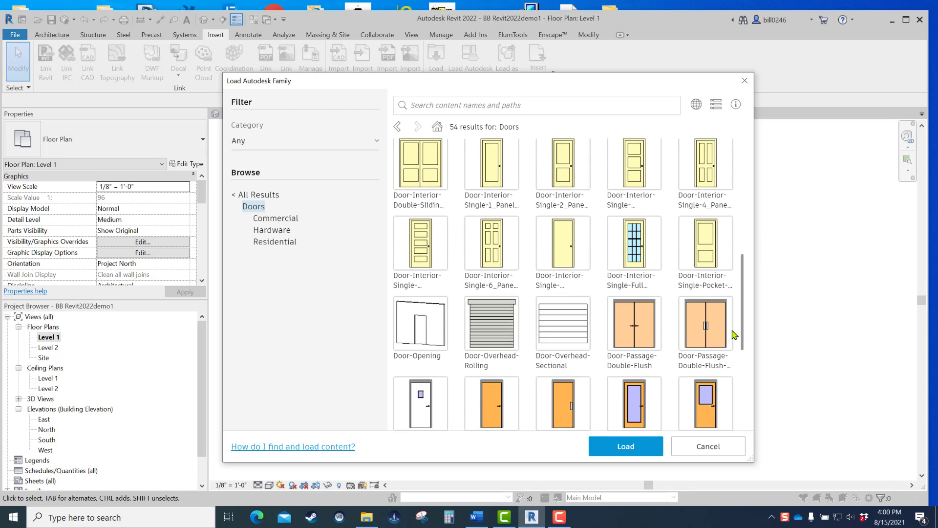
scroll(488, 228, down, 2)
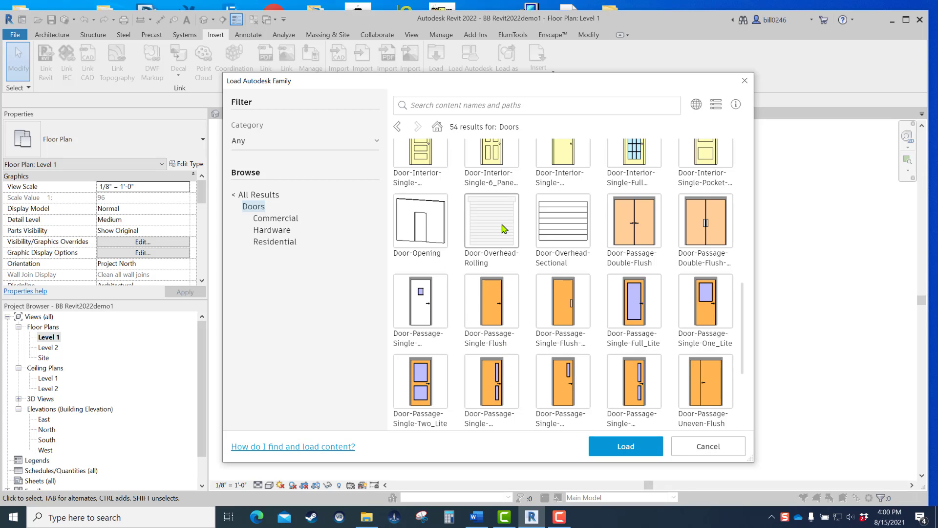
click(259, 195)
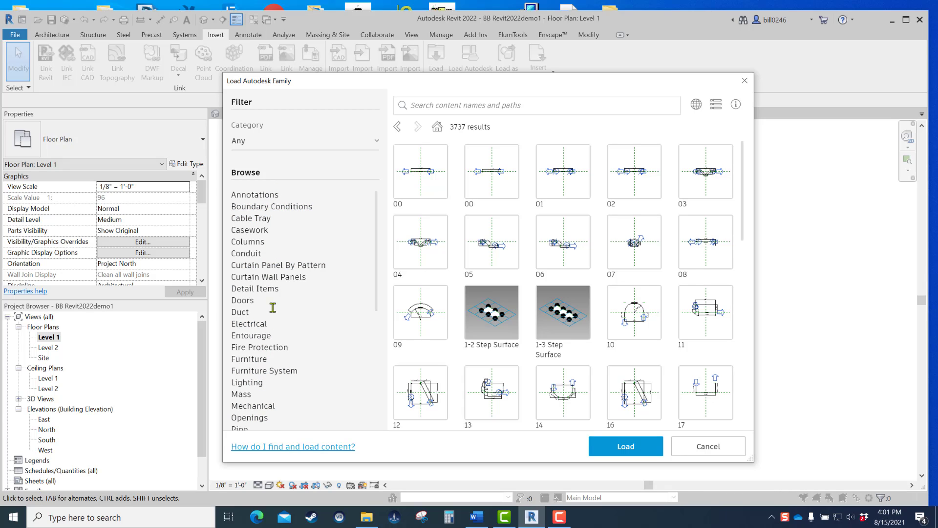
click(746, 81)
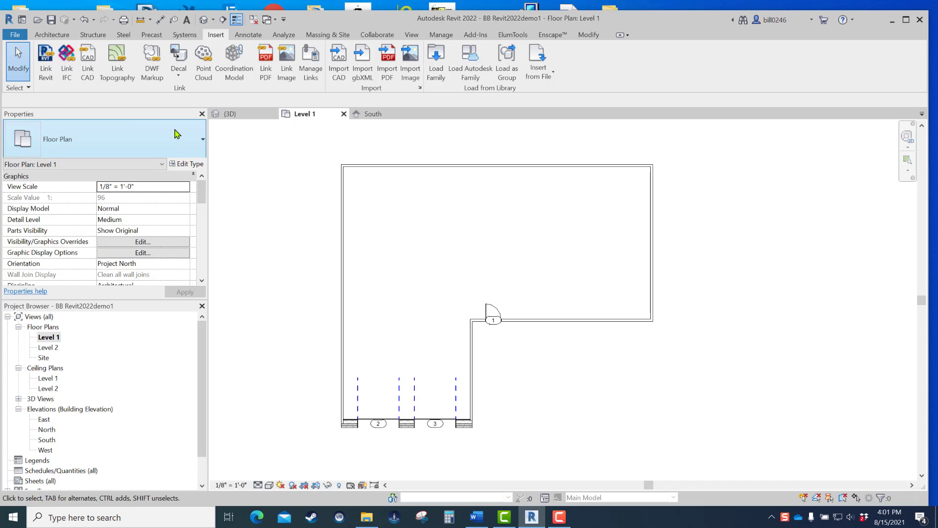
Start the Door command, check the loaded door families and sizes among the placeable types, and leave without placing a door.
click(51, 35)
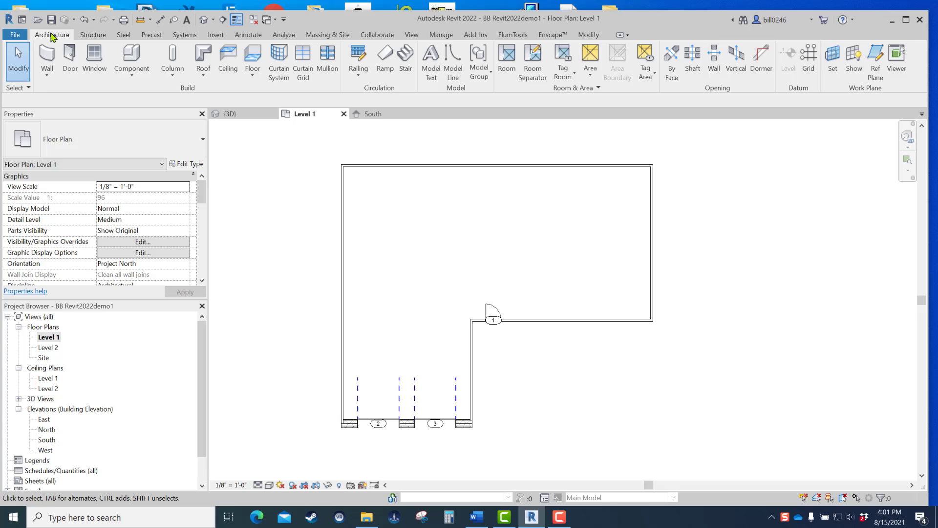
click(70, 56)
click(109, 141)
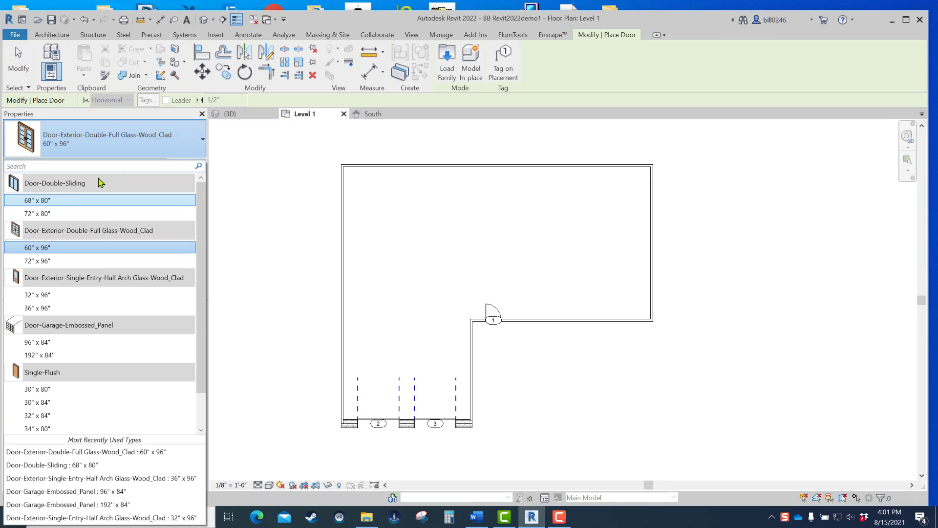
click(238, 254)
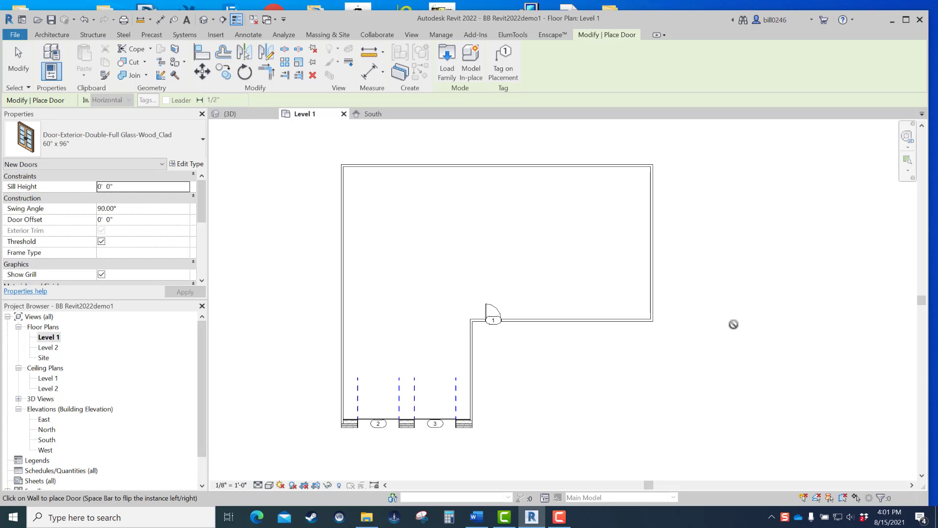
key(Escape)
key(Escape)
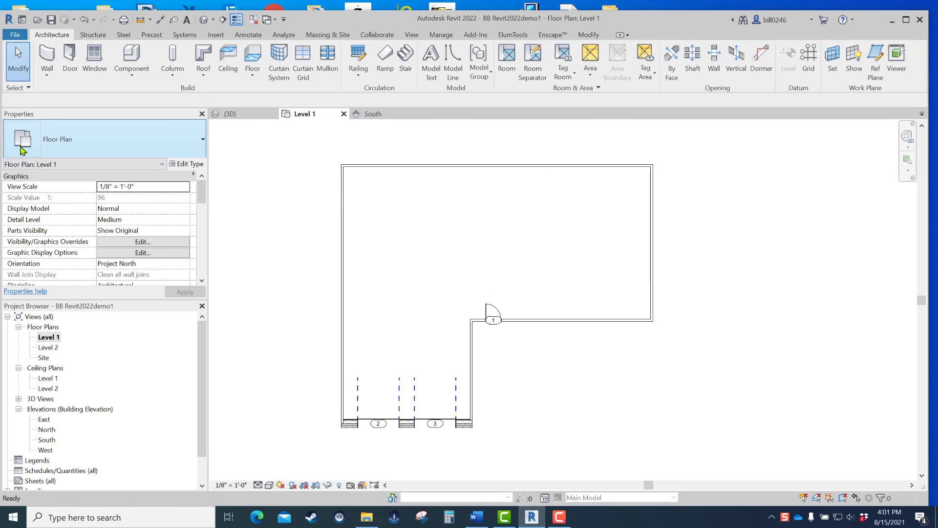
Start the architectural Wall command, review the available basic wall types, and leave without drawing a wall.
click(47, 74)
click(67, 98)
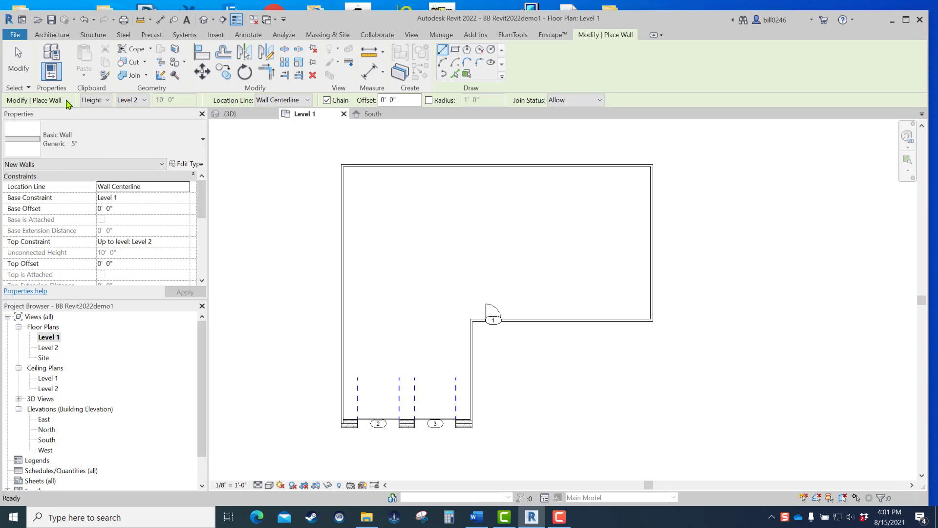
click(89, 146)
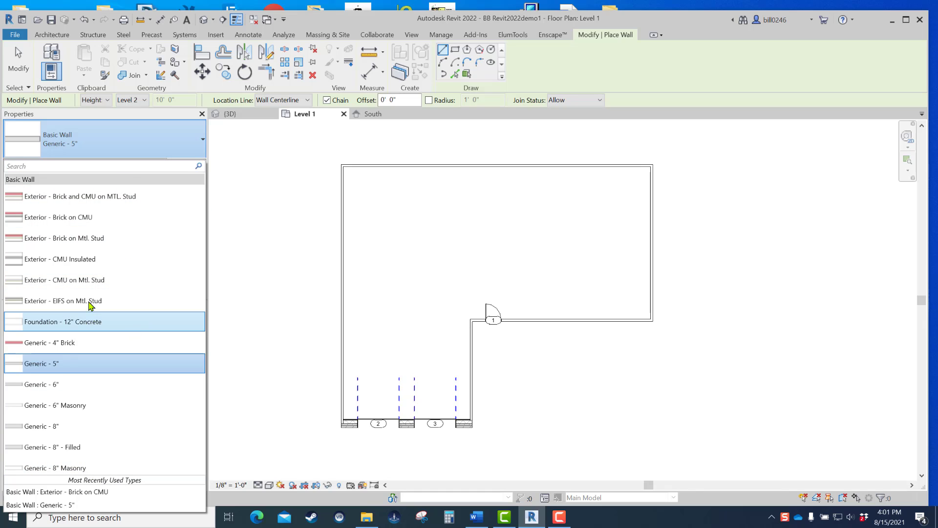
key(Escape)
key(Escape)
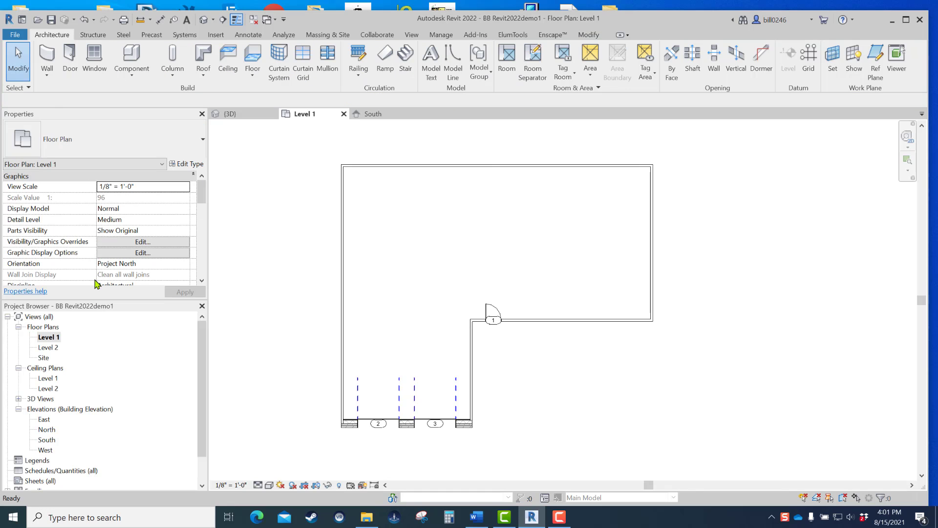
Restart the architectural Wall command, float and lengthen the Properties palette over the plan, and display the wall types in it.
click(47, 76)
click(65, 95)
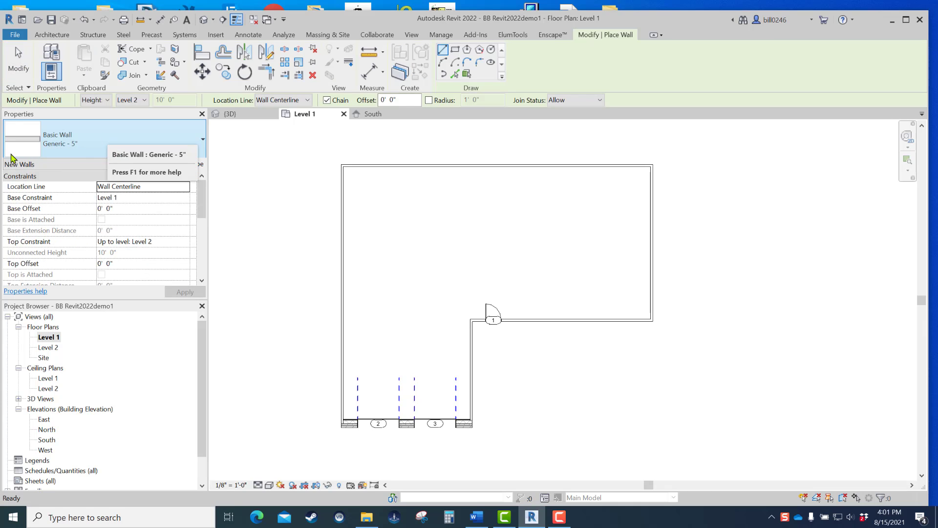
click(87, 146)
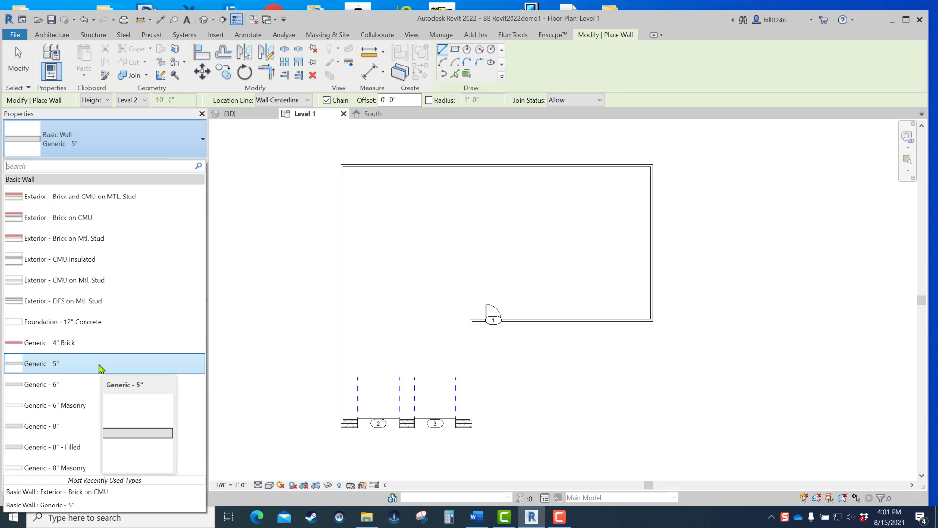
click(108, 115)
drag(506, 188, 697, 41)
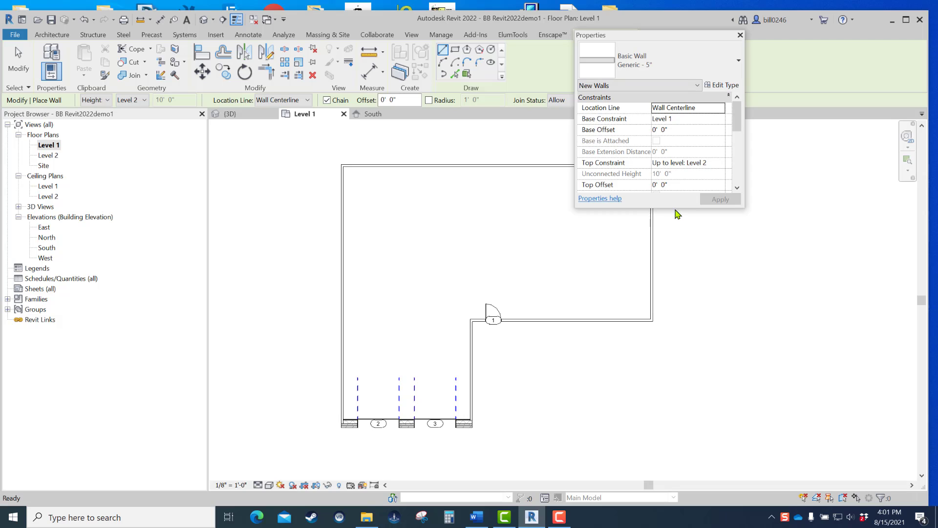
drag(680, 208, 690, 478)
click(652, 62)
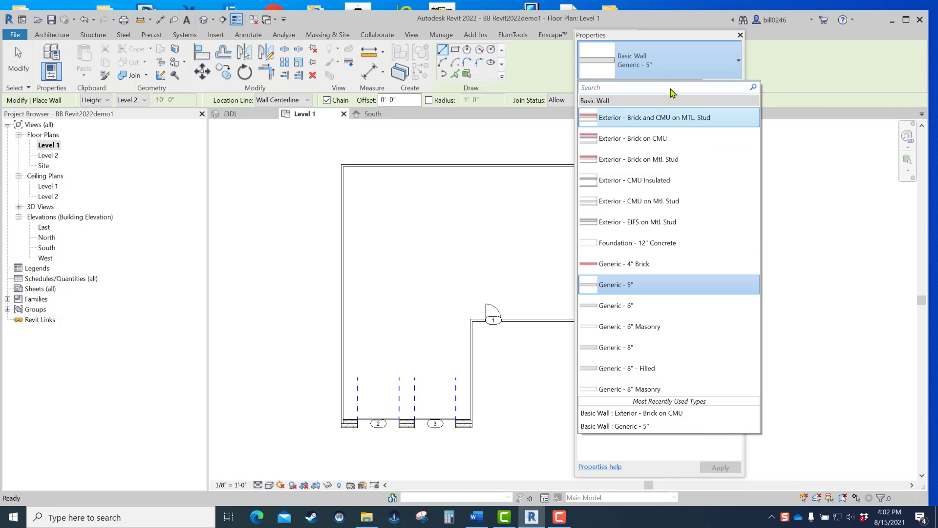
Move the floating Properties palette over the Project Browser, lengthen it further, and choose the Generic - 5" wall type.
click(652, 38)
drag(652, 39, 163, 11)
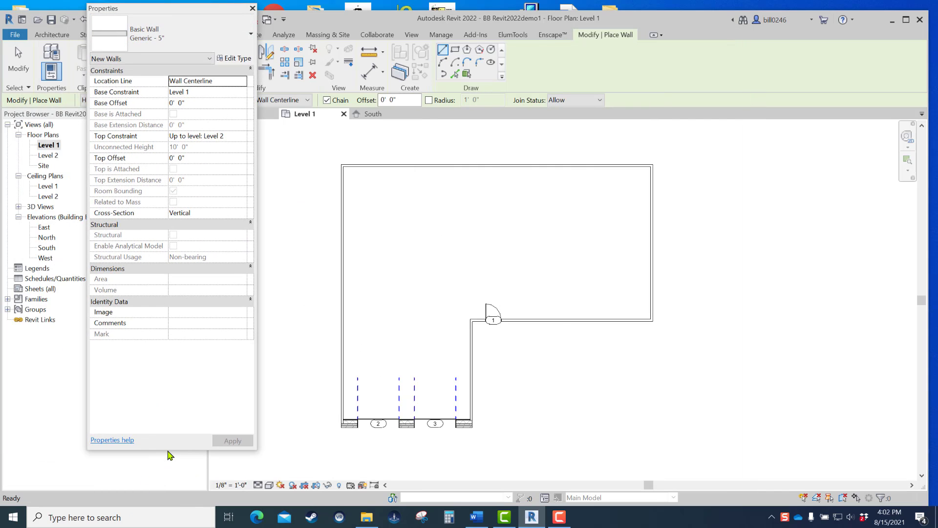
drag(168, 451, 168, 487)
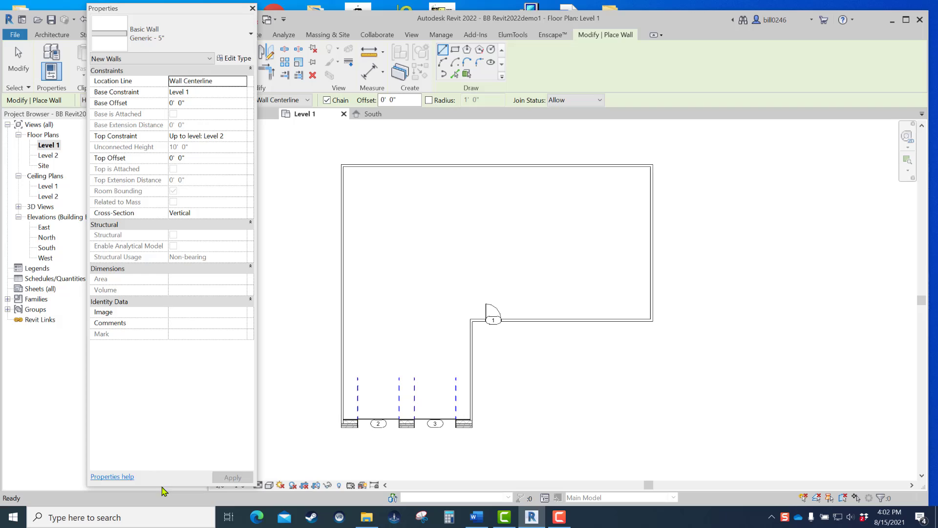
click(176, 44)
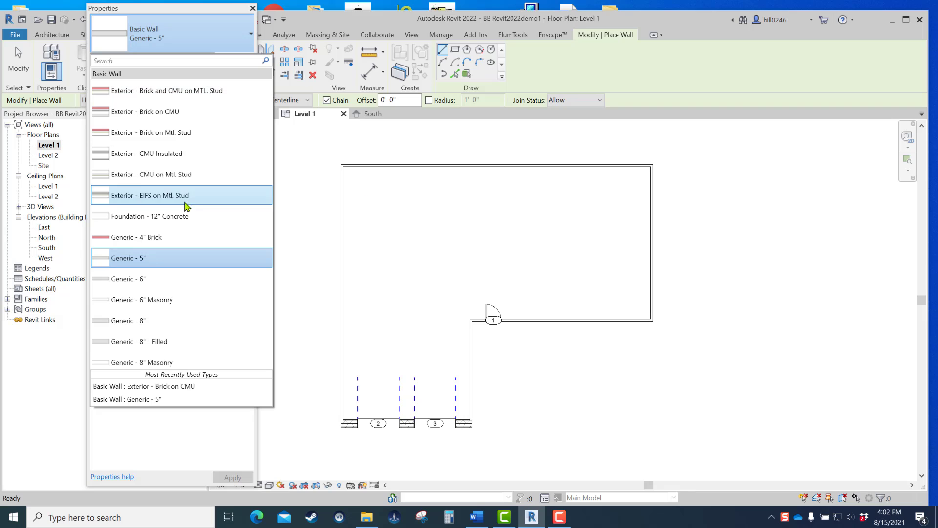
click(143, 259)
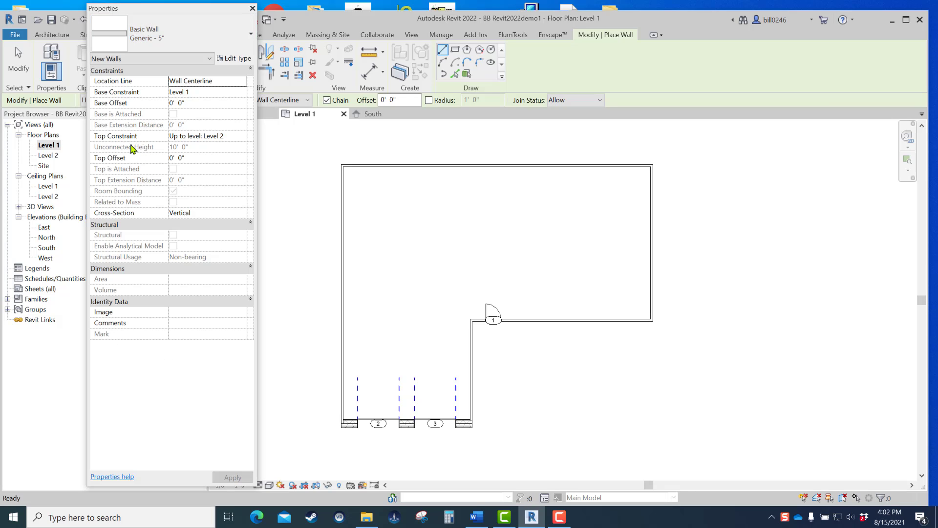
Dock the Properties palette back above the Project Browser, keep the Generic - 5" wall type, and leave the Wall command.
drag(200, 13, 130, 128)
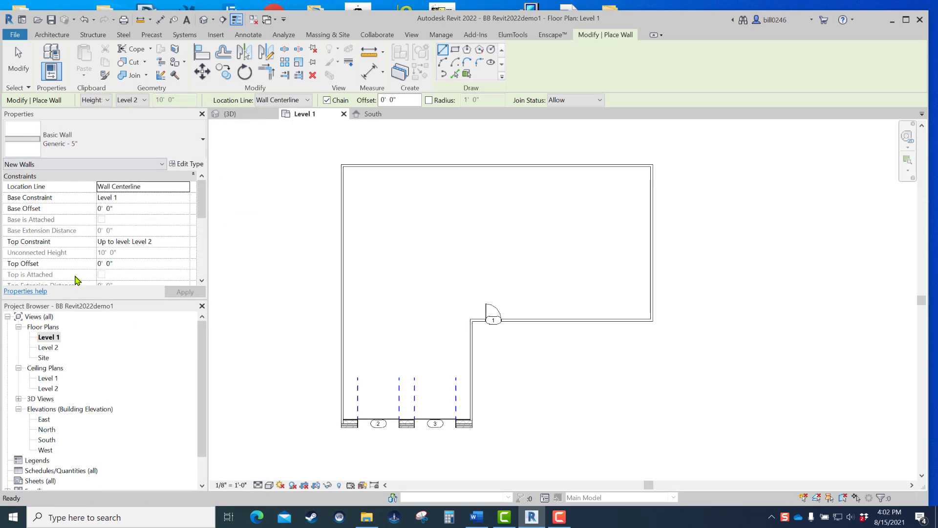
click(100, 149)
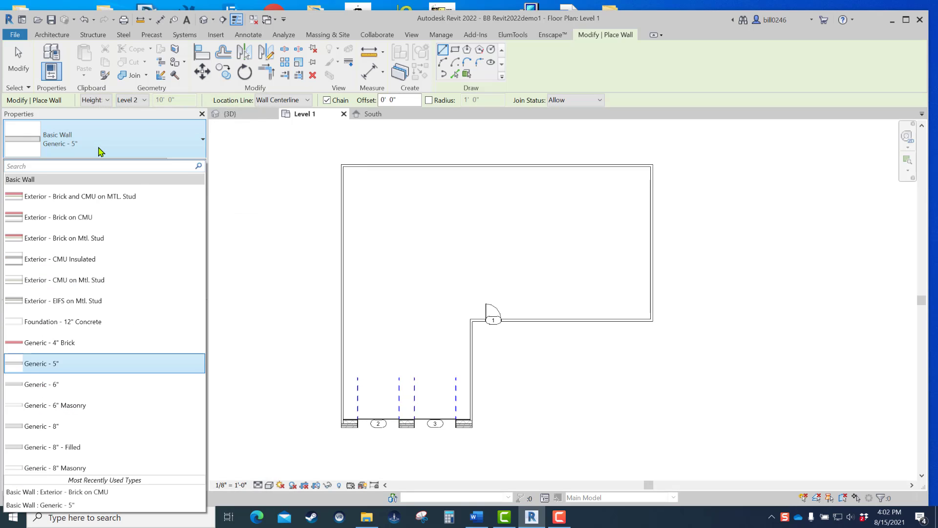
click(42, 364)
scroll(184, 391, down, 1)
key(Escape)
key(Escape)
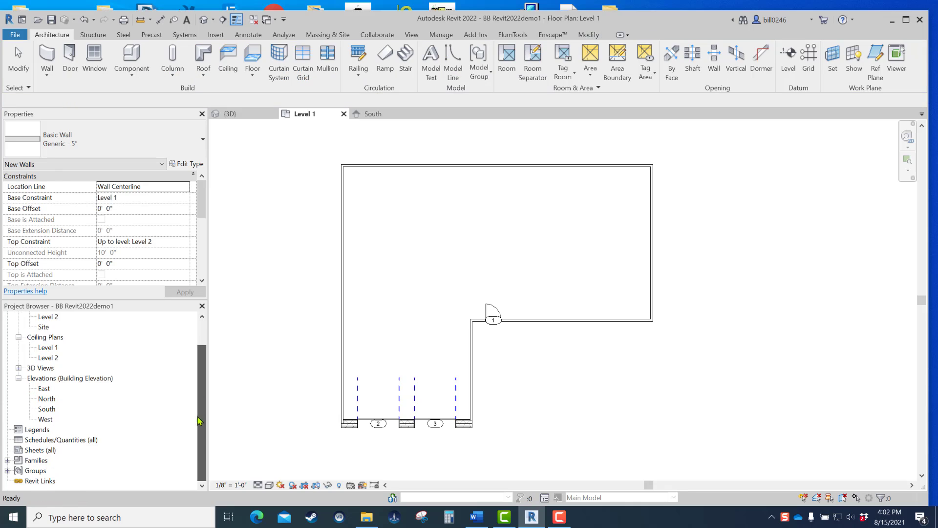
Expand Families, Walls and Basic Wall in the Project Browser and examine the listed wall types down to the interior partitions.
click(8, 461)
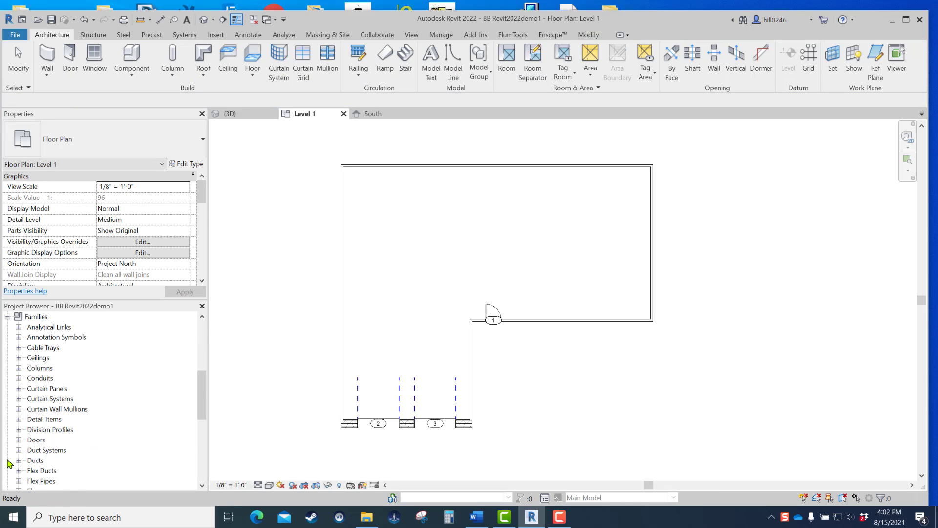
drag(200, 404, 186, 479)
click(18, 449)
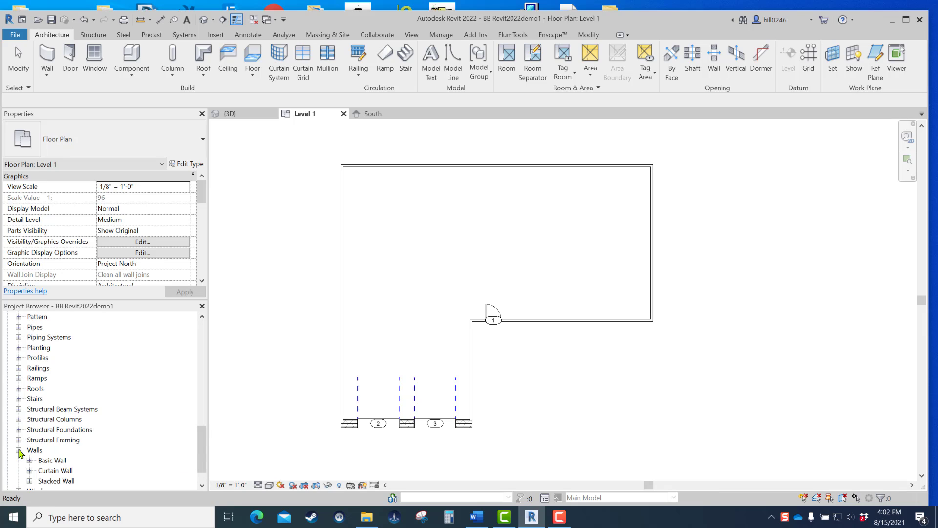
drag(203, 436, 203, 476)
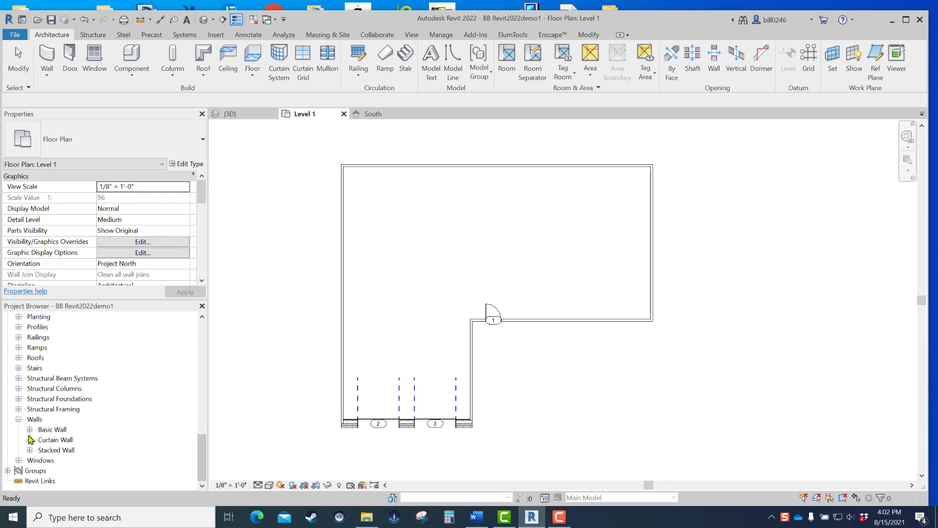
click(30, 430)
scroll(121, 429, down, 4)
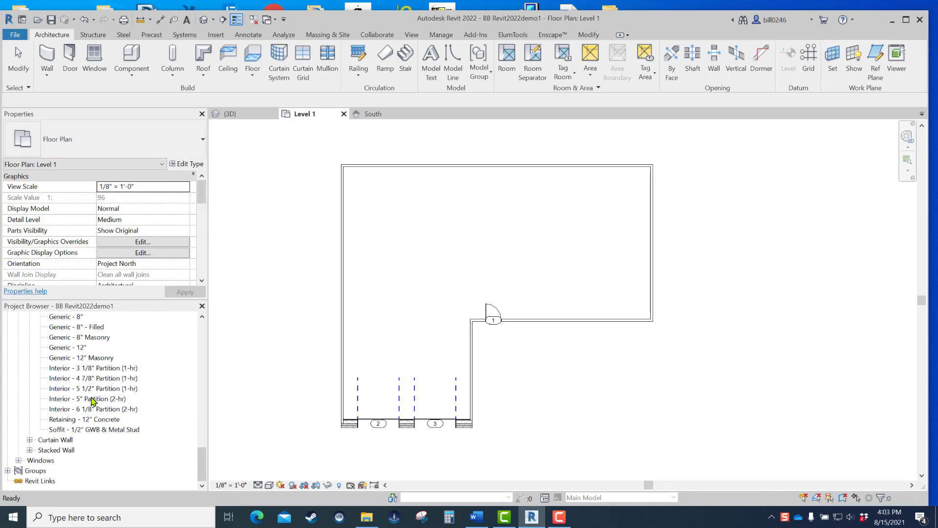
Draw an Interior - 5" Partition (2-hr) wall straight across the right wing, from its lower exterior wall to the upper one.
click(90, 399)
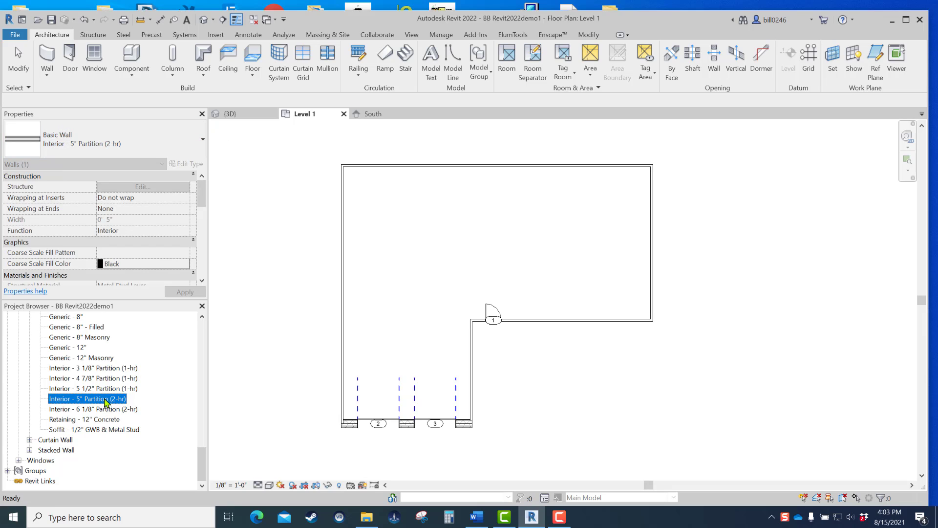
drag(104, 398, 402, 292)
click(579, 321)
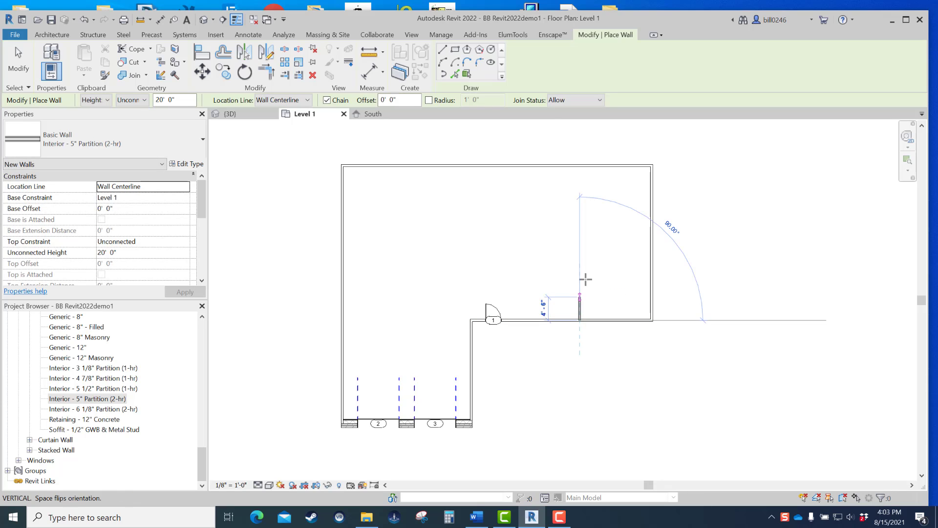
click(579, 168)
key(Escape)
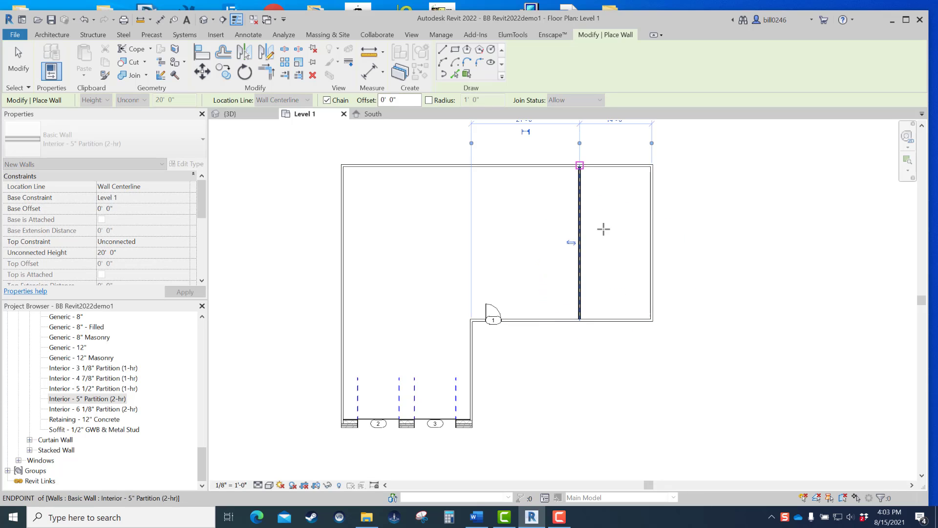
key(Escape)
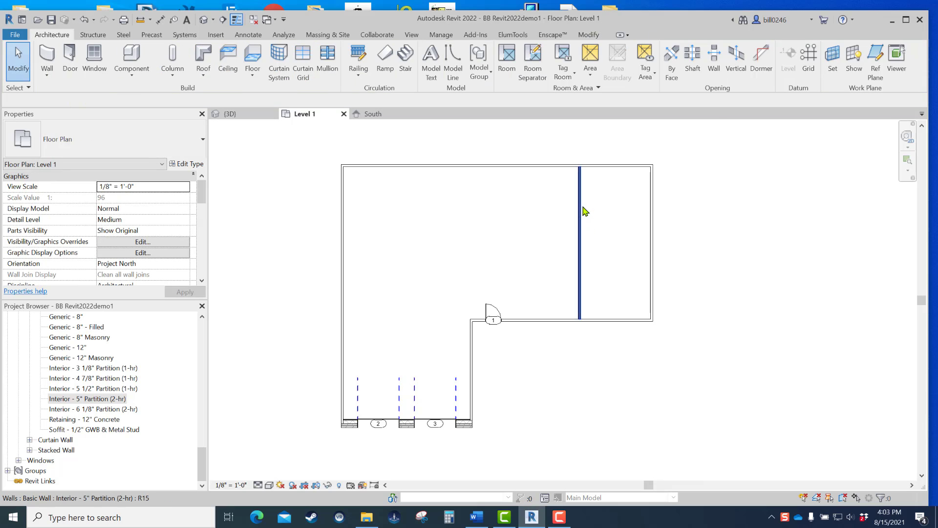
Inspect the new partition's layer lines up close where it meets the upper exterior wall, and select the partition.
scroll(584, 209, up, 5)
middle_drag(590, 313, 528, 239)
scroll(529, 181, up, 3)
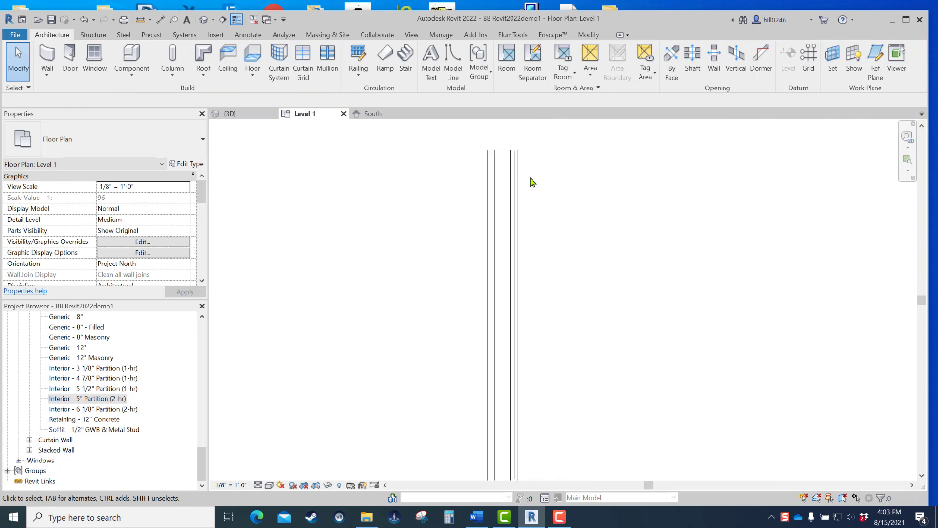
click(512, 187)
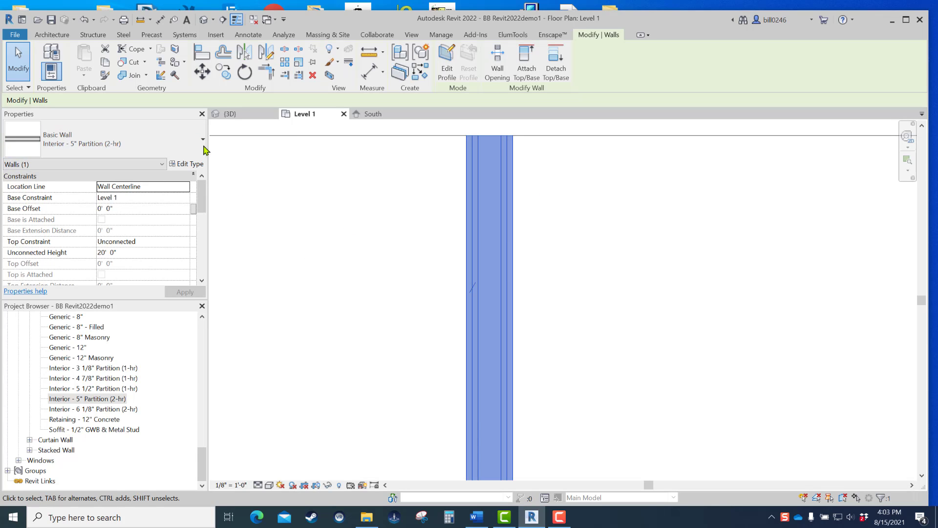
click(52, 34)
click(47, 74)
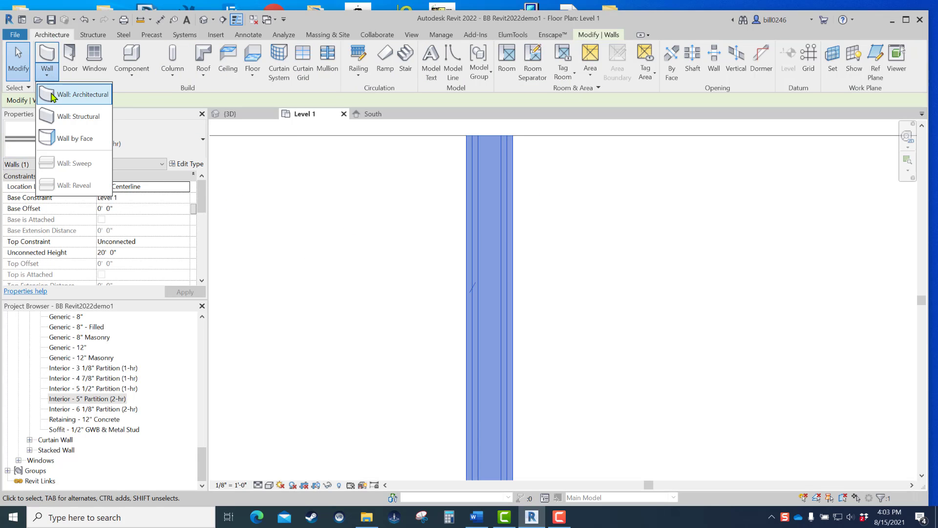
click(52, 97)
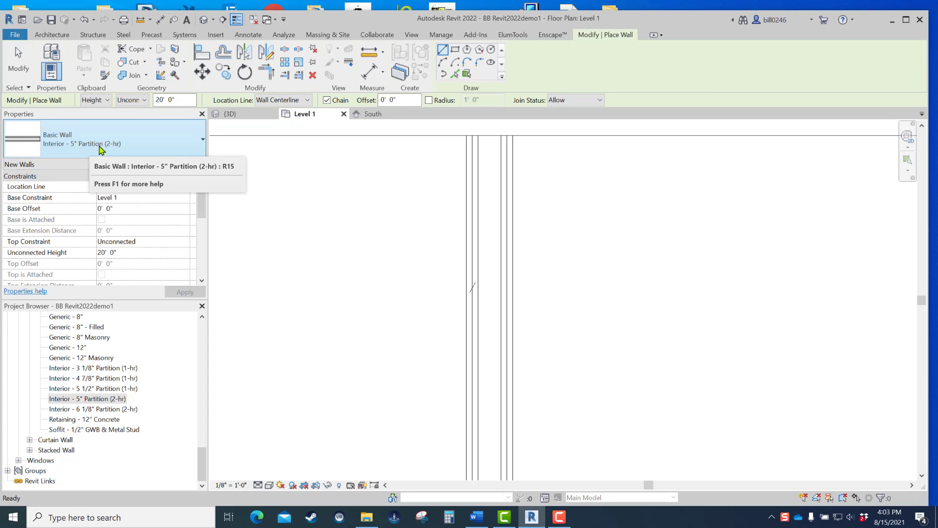
key(Escape)
Set the distance between the partition and the right exterior wall to 15 feet.
scroll(611, 310, down, 4)
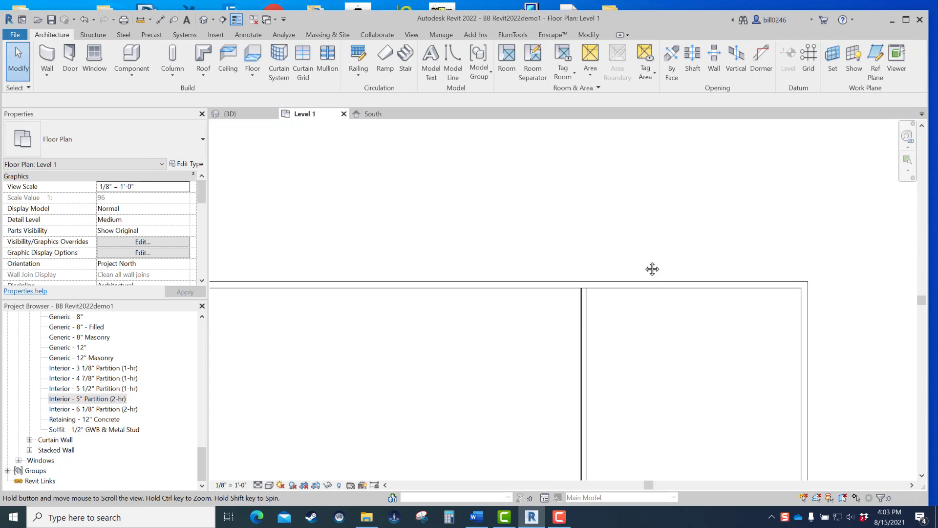
middle_drag(653, 269, 581, 196)
scroll(587, 228, down, 3)
middle_drag(587, 228, 521, 279)
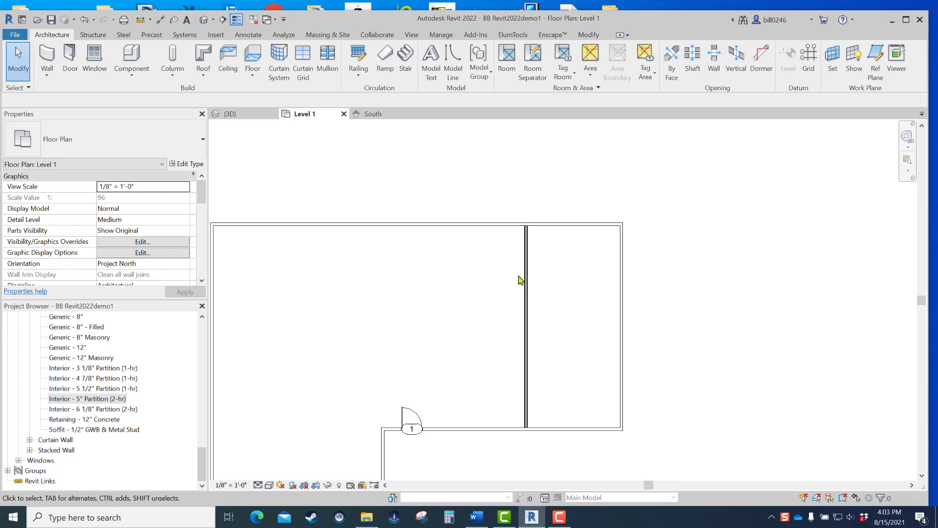
click(526, 248)
click(578, 177)
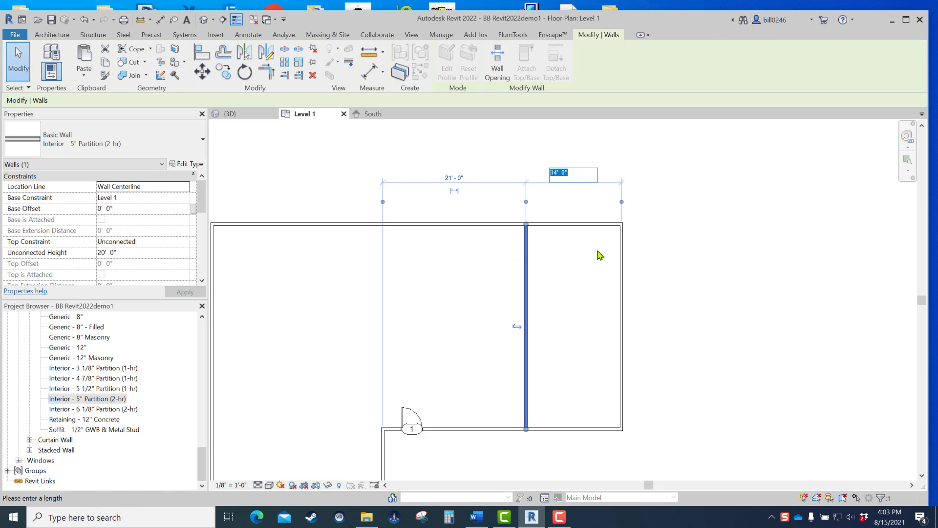
text(15)
key(Return)
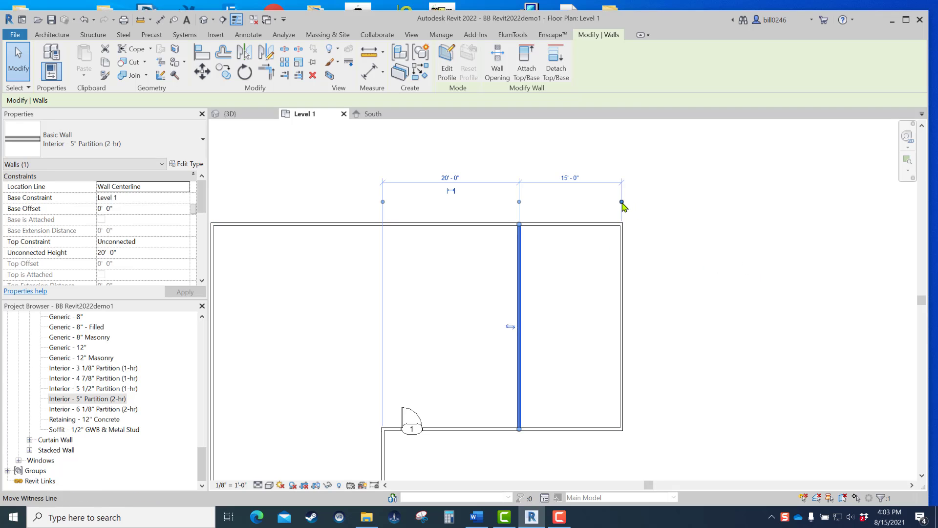
click(673, 279)
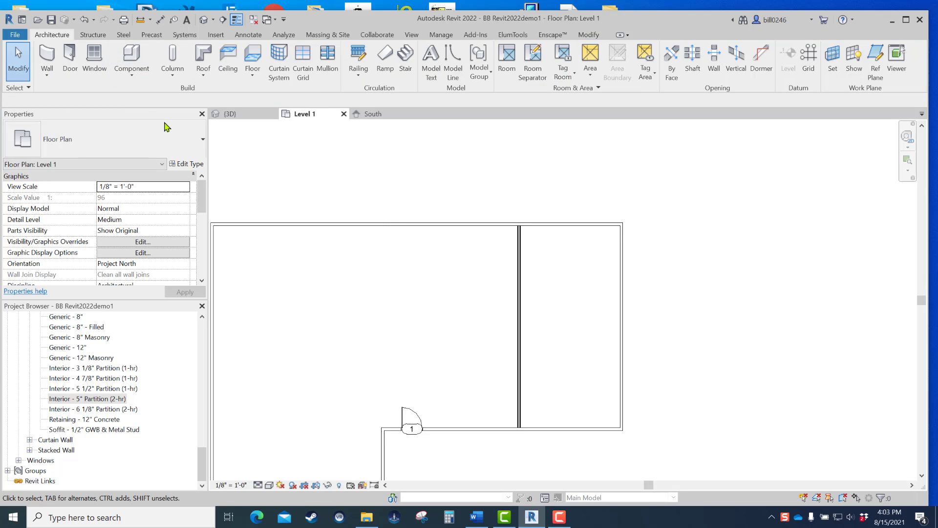
In the 3D view, set the interior partition's Top Constraint to Up to level: Level 2.
click(260, 117)
scroll(492, 293, down, 1)
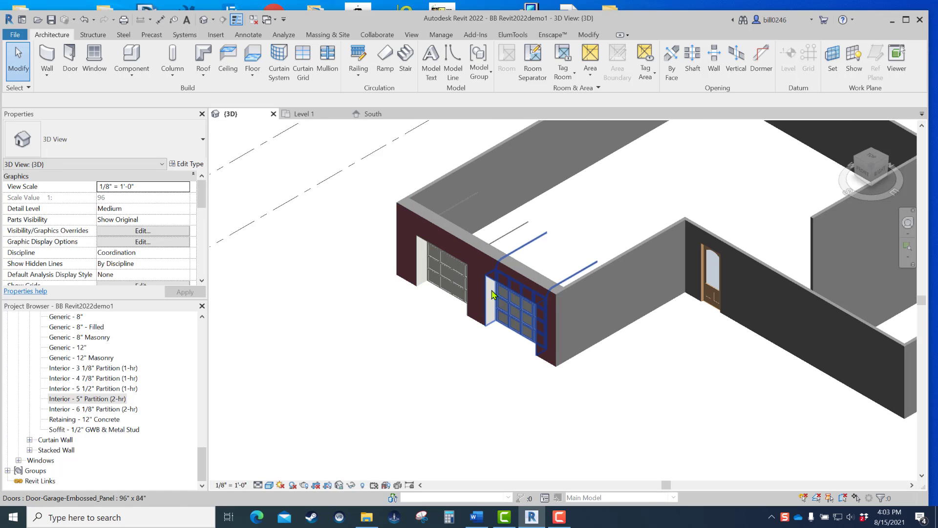
middle_drag(494, 296, 176, 329)
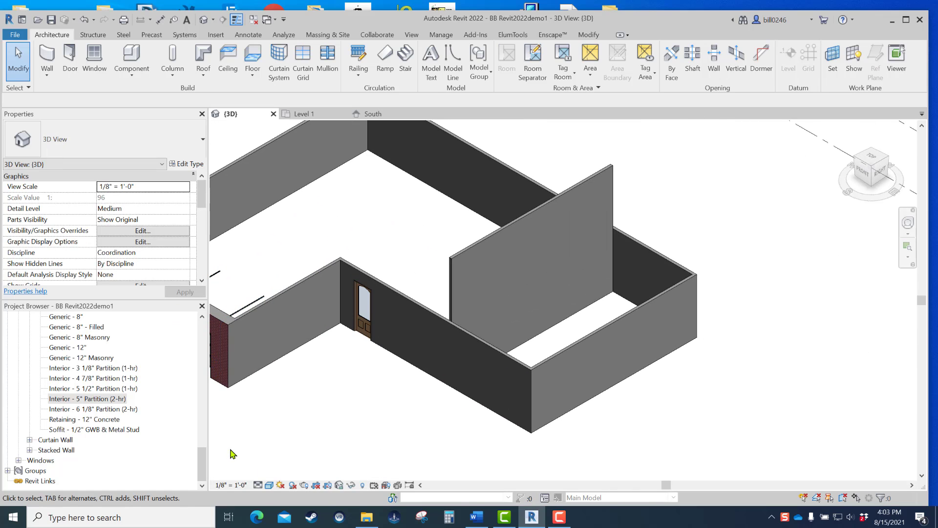
click(499, 236)
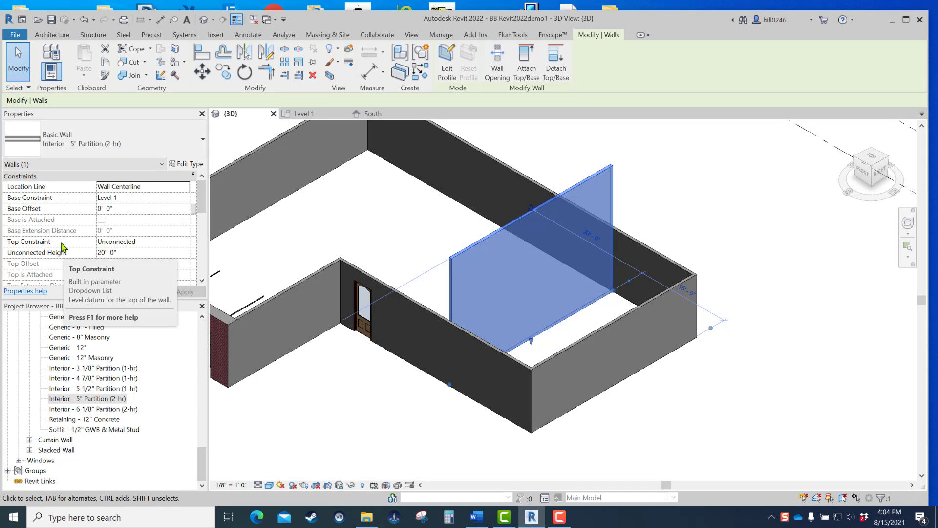
click(163, 244)
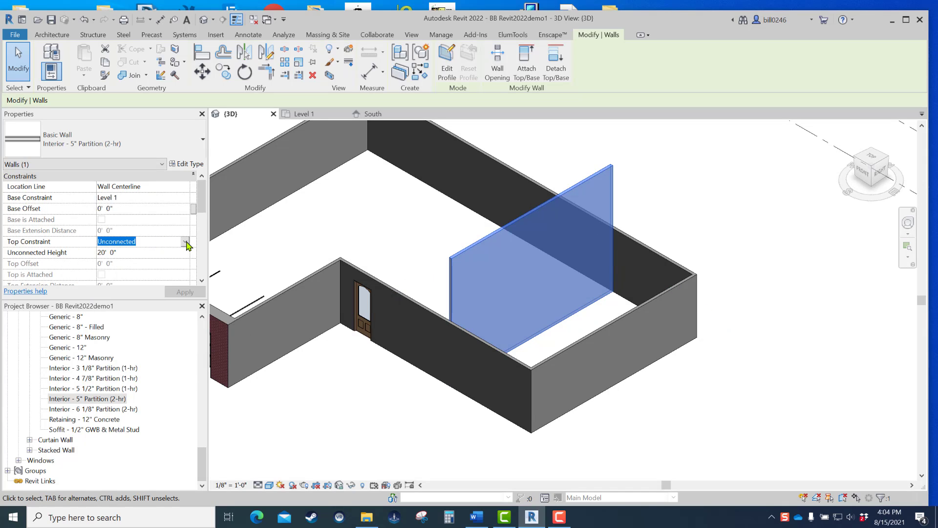
click(187, 243)
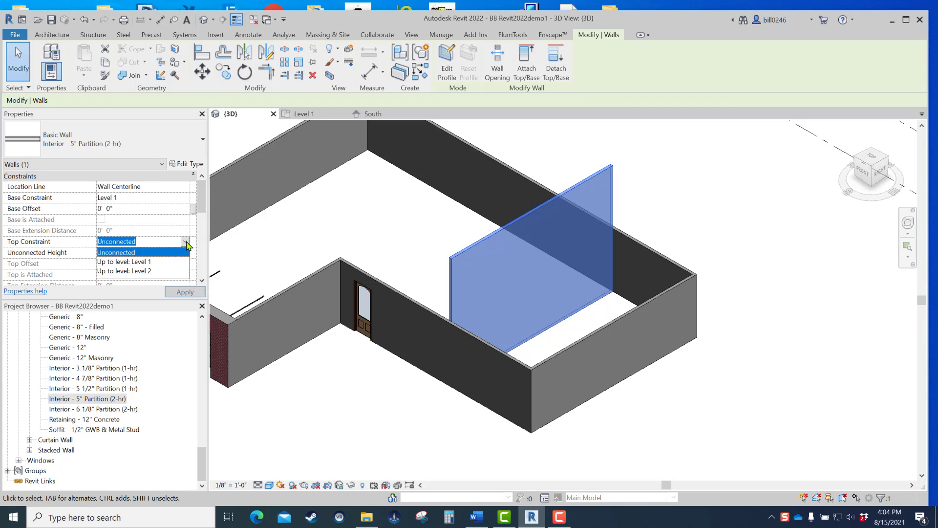
click(130, 272)
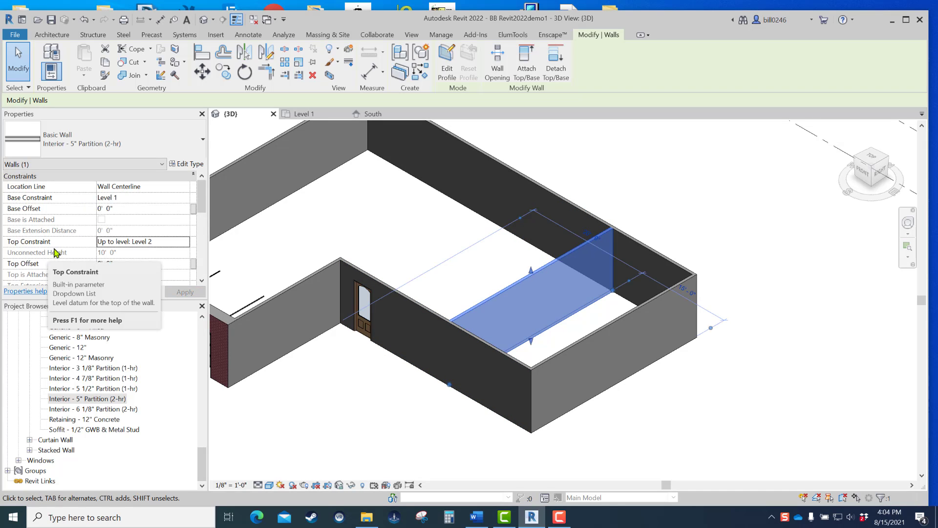
click(660, 206)
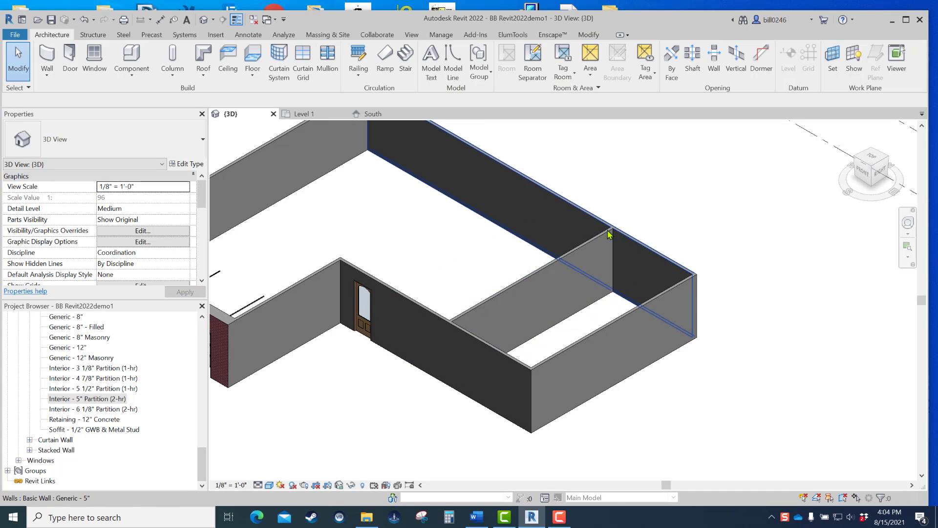
Inspect the partition's height against the exterior walls in 3D and check its constraint properties.
scroll(444, 321, up, 5)
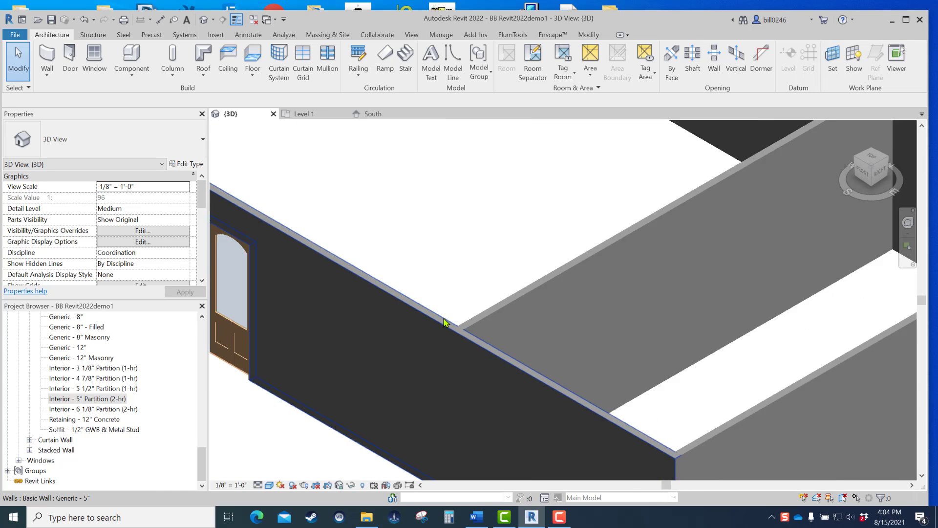
scroll(479, 308, down, 6)
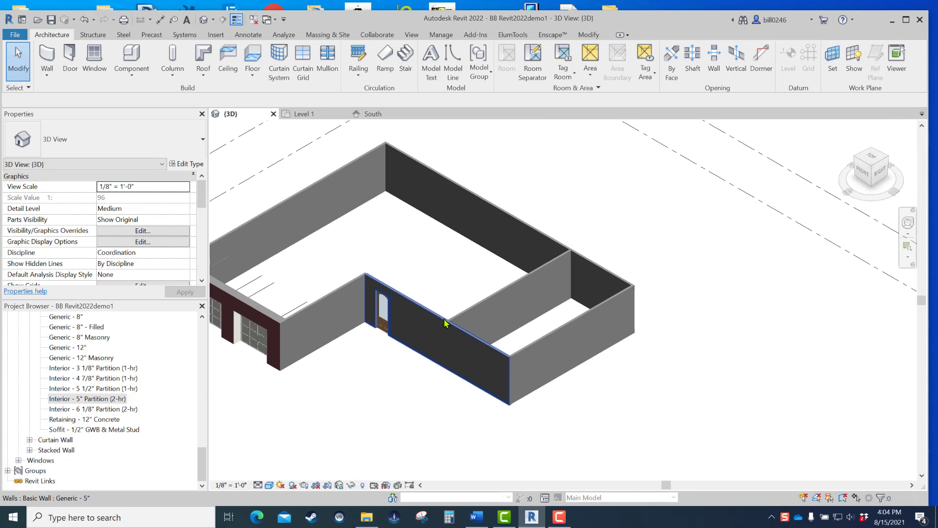
click(507, 292)
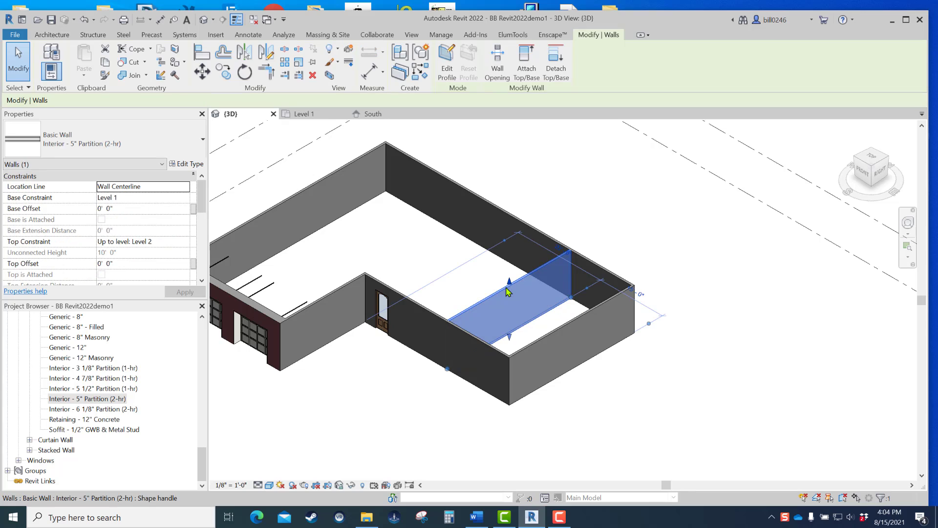
click(358, 457)
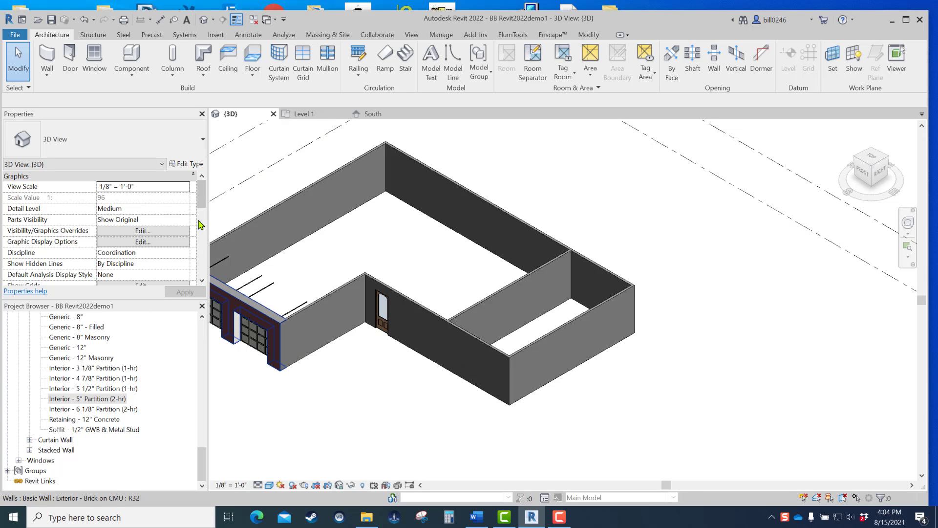
In the Level 1 plan, select all Generic - 5" walls visible in the view and change their type to Exterior - EIFS on Mtl. Stud.
click(309, 115)
scroll(421, 279, down, 2)
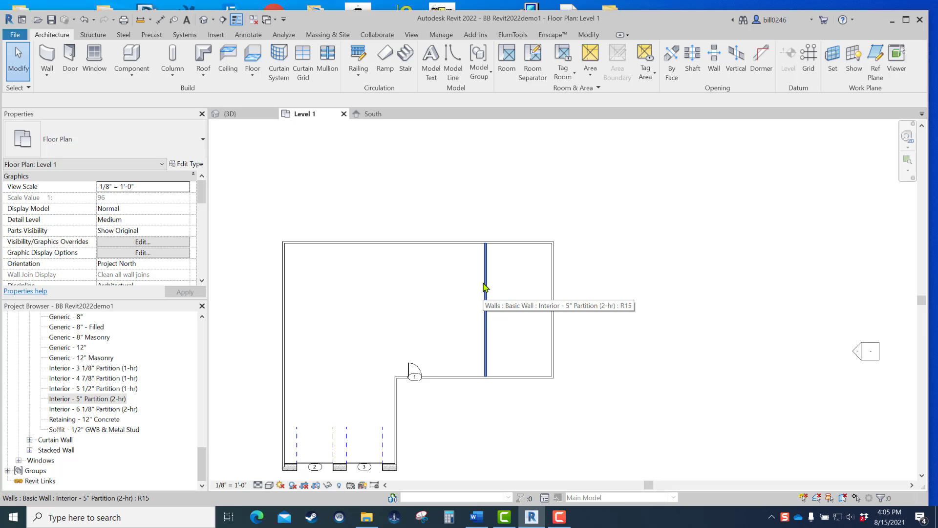
click(442, 244)
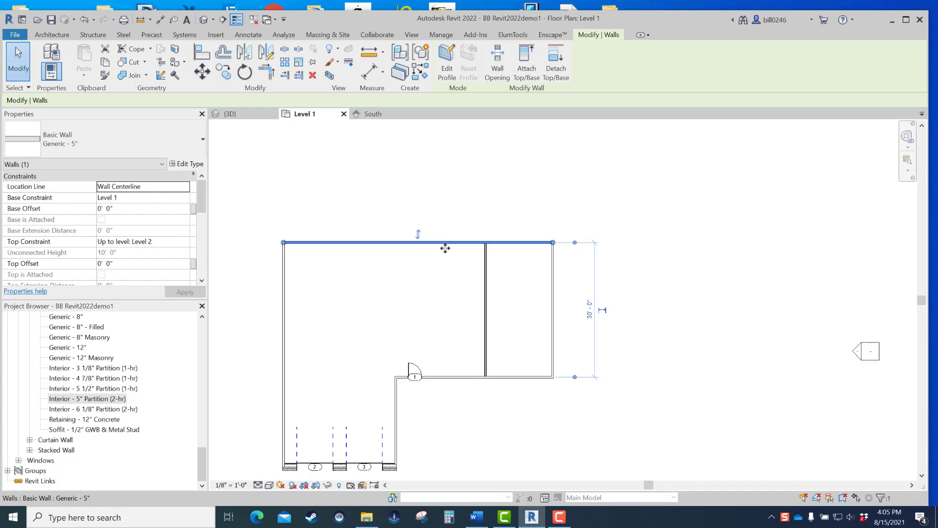
right_click(448, 260)
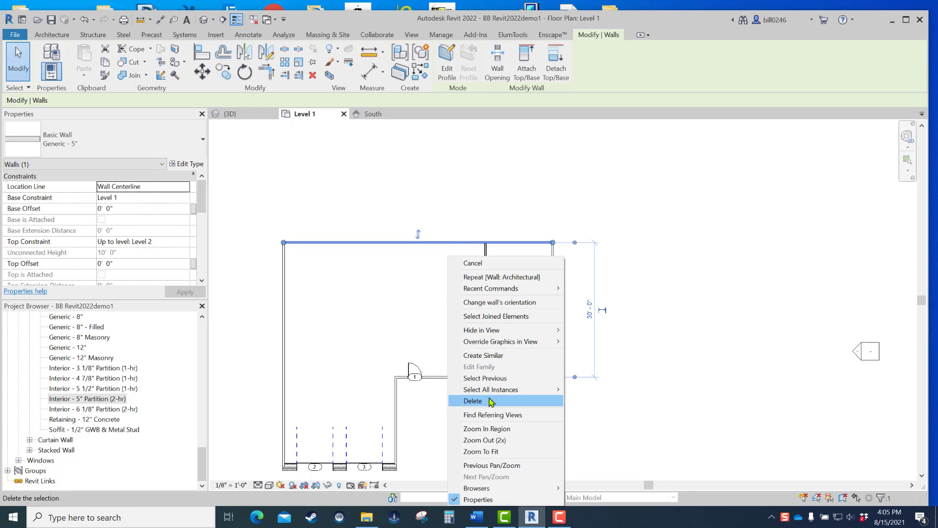
mouse_move(497, 389)
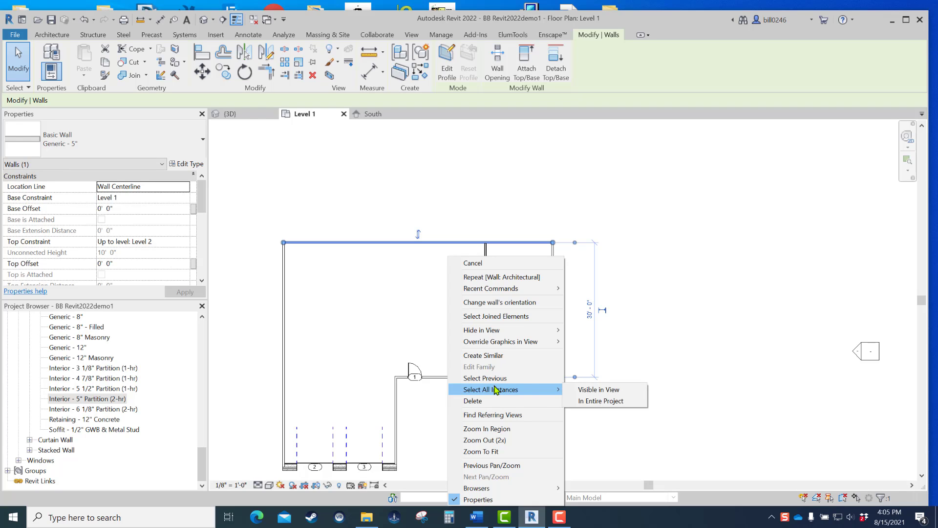
click(589, 390)
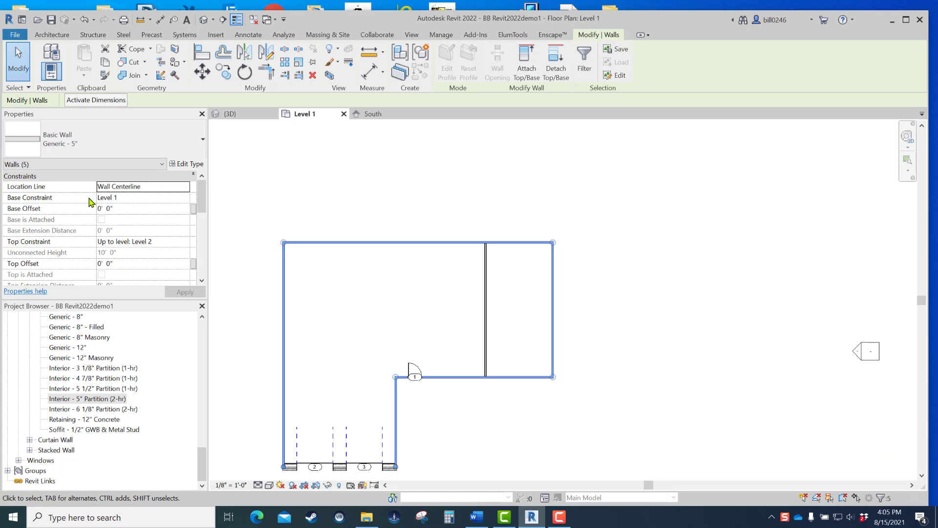
click(101, 151)
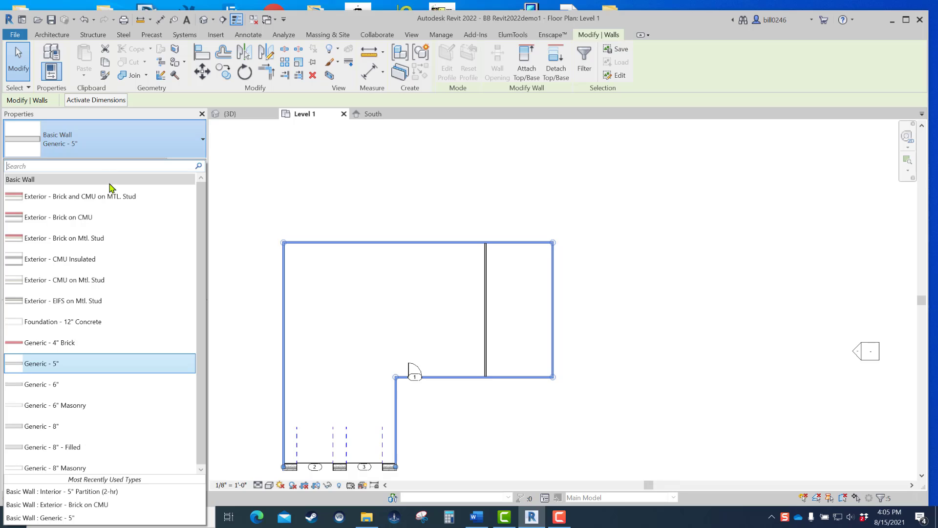
mouse_move(96, 305)
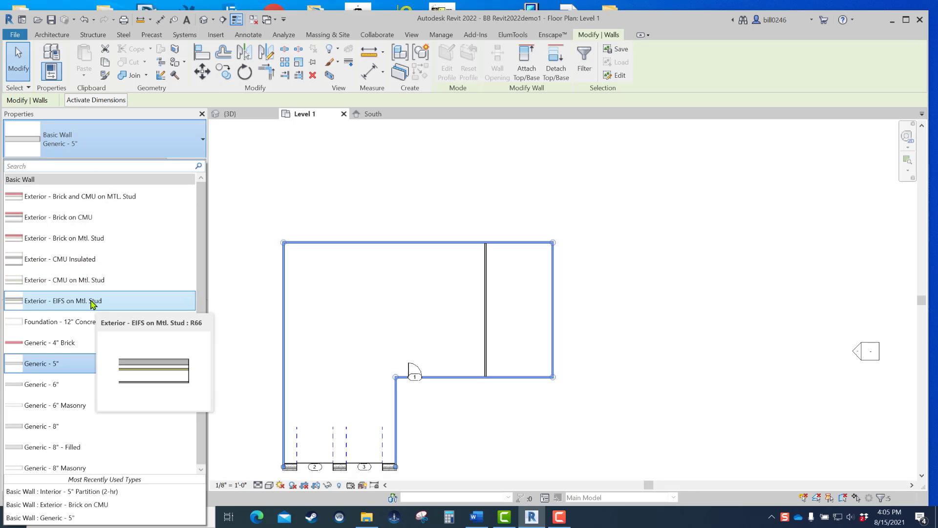
click(93, 302)
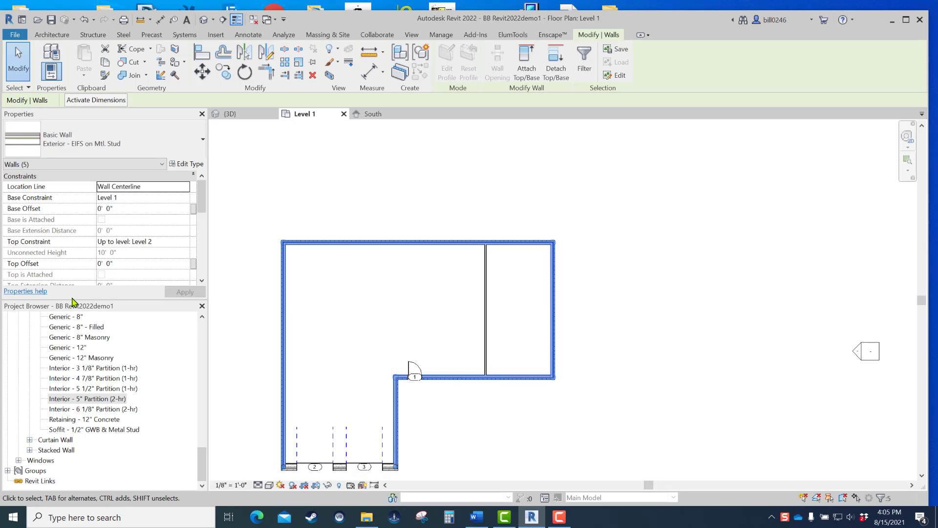
click(607, 284)
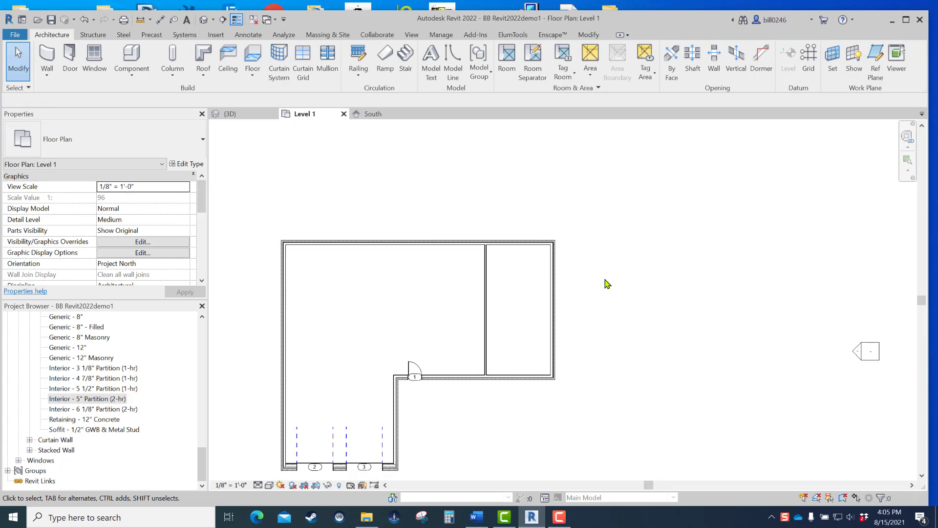
Switch the 3D view to the Realistic visual style and inspect the finish of the exterior walls up close and overall.
click(237, 117)
scroll(487, 393, up, 5)
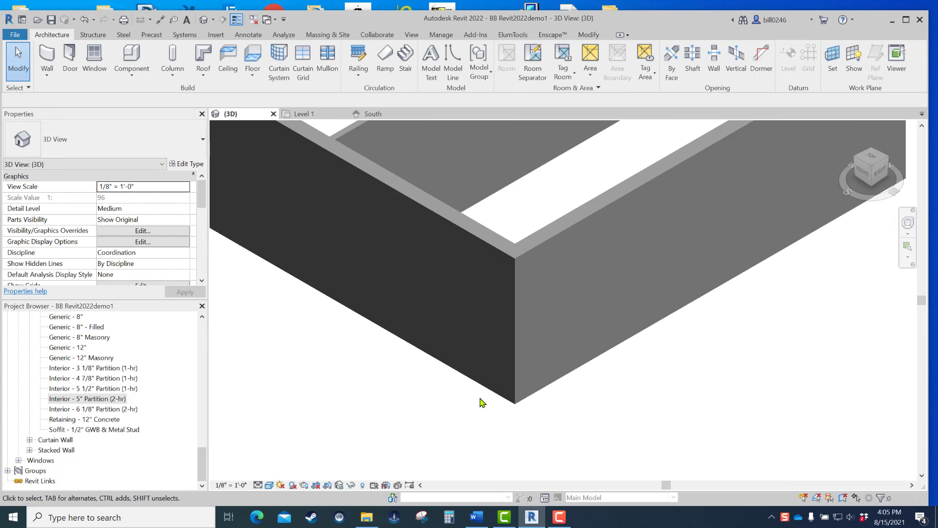
click(269, 486)
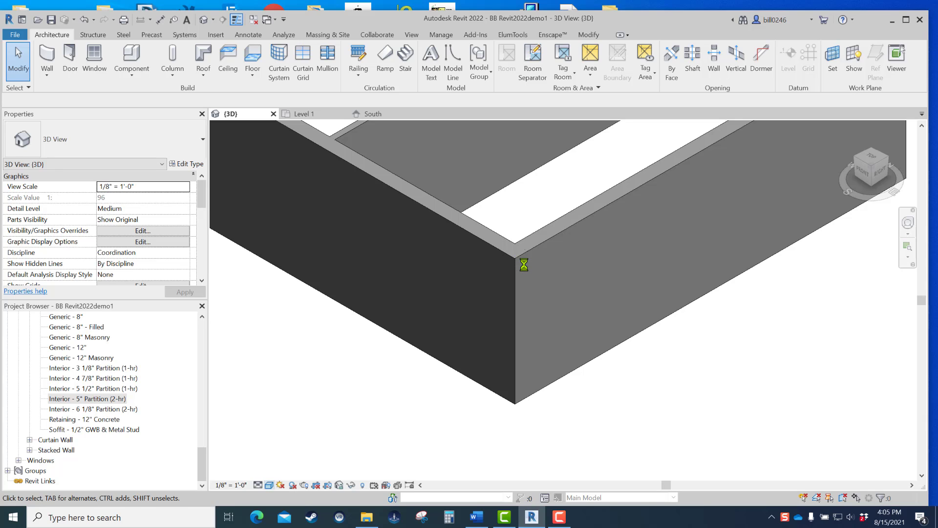
scroll(596, 229, up, 3)
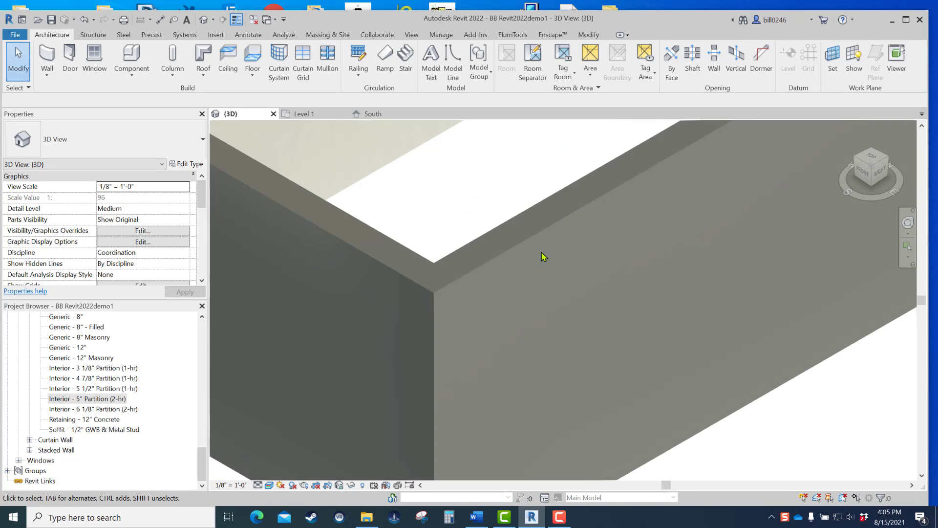
scroll(489, 294, up, 2)
scroll(273, 325, up, 3)
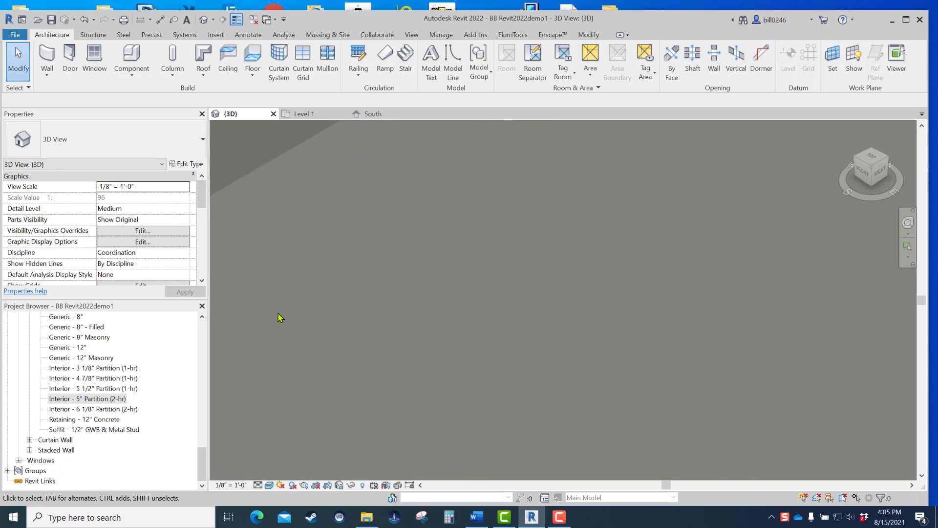
scroll(280, 317, down, 3)
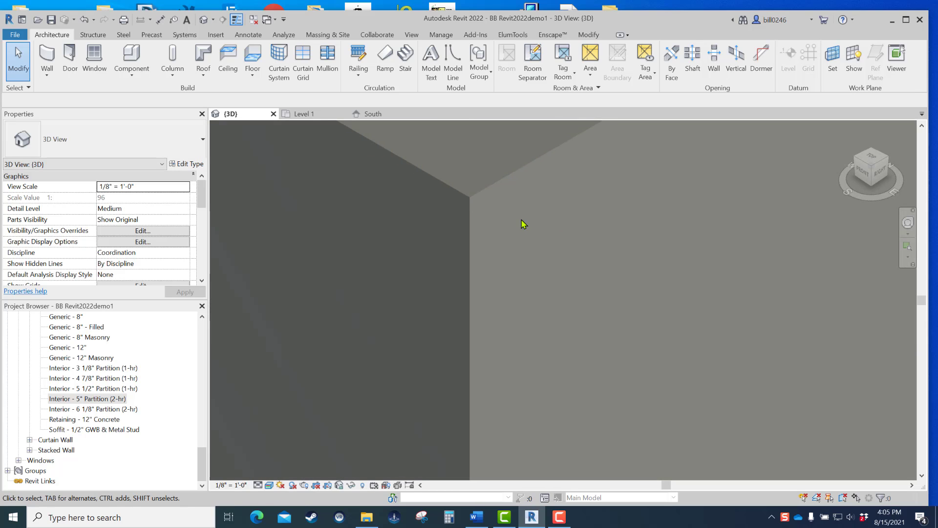
scroll(486, 243, down, 5)
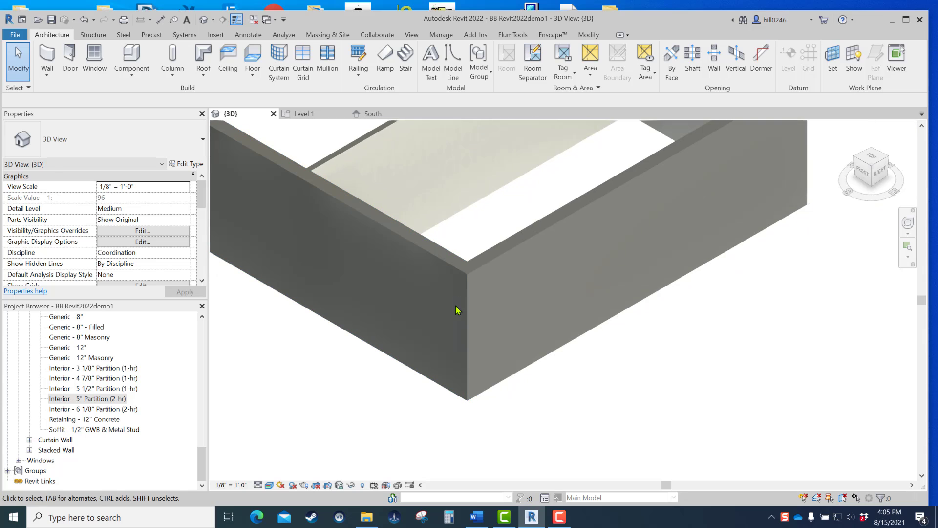
scroll(457, 310, down, 5)
scroll(473, 360, down, 3)
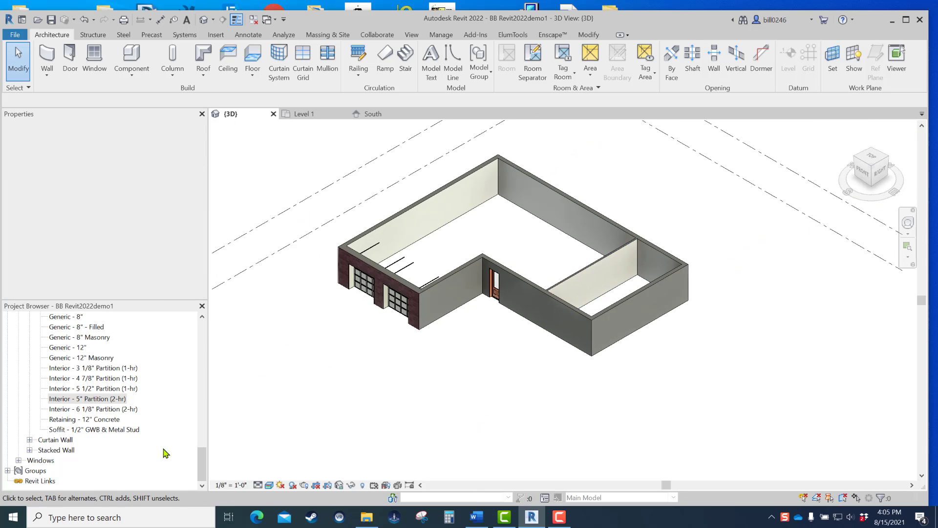
Set the 3D view's visual style to Shaded.
click(269, 486)
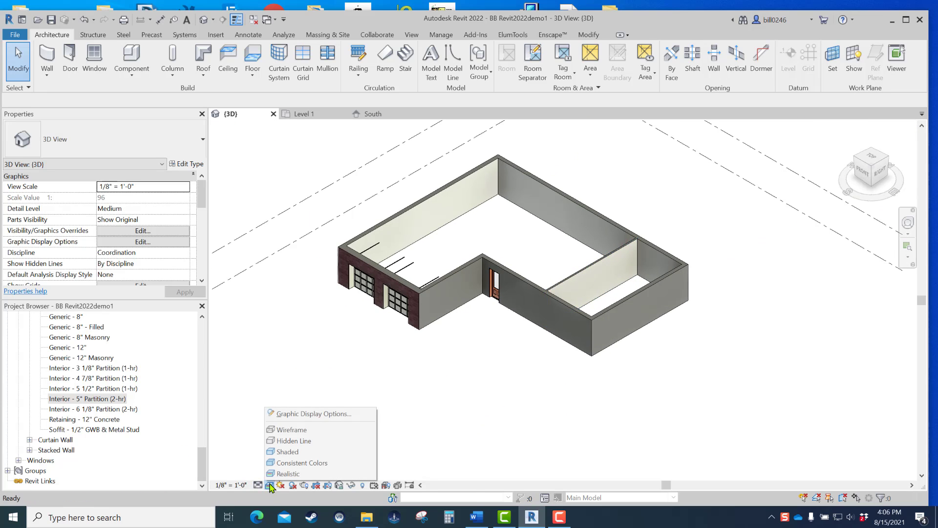
click(293, 451)
middle_drag(404, 446, 331, 439)
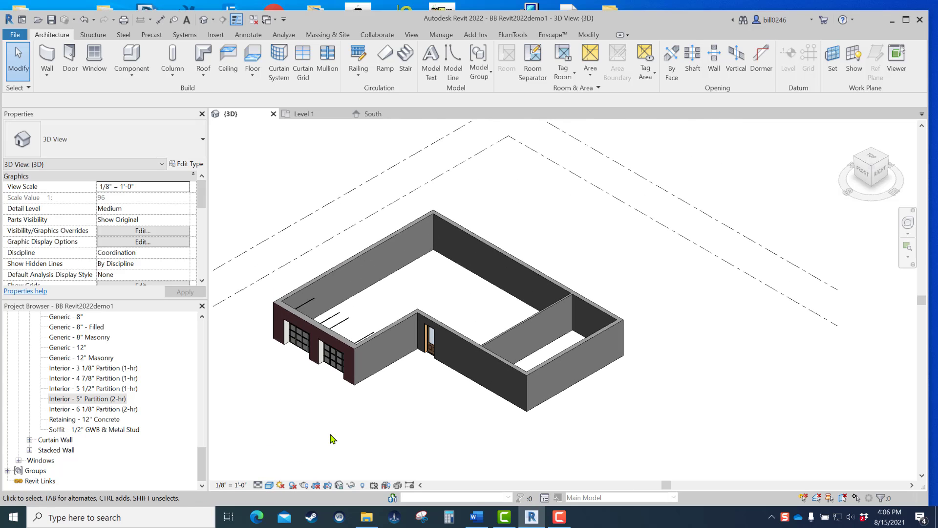
Select all Exterior - EIFS on Mtl. Stud walls visible in the 3D view and change their type to Generic - 4" Brick.
click(372, 250)
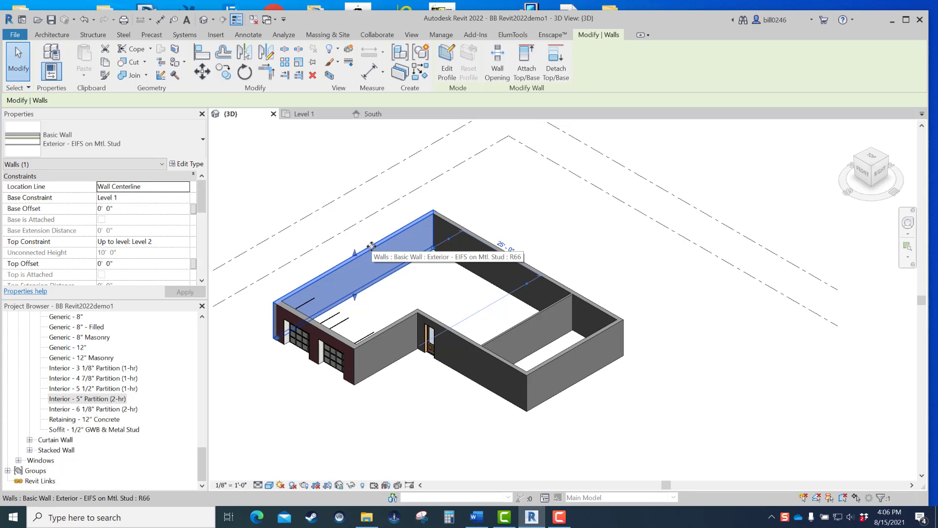
right_click(372, 246)
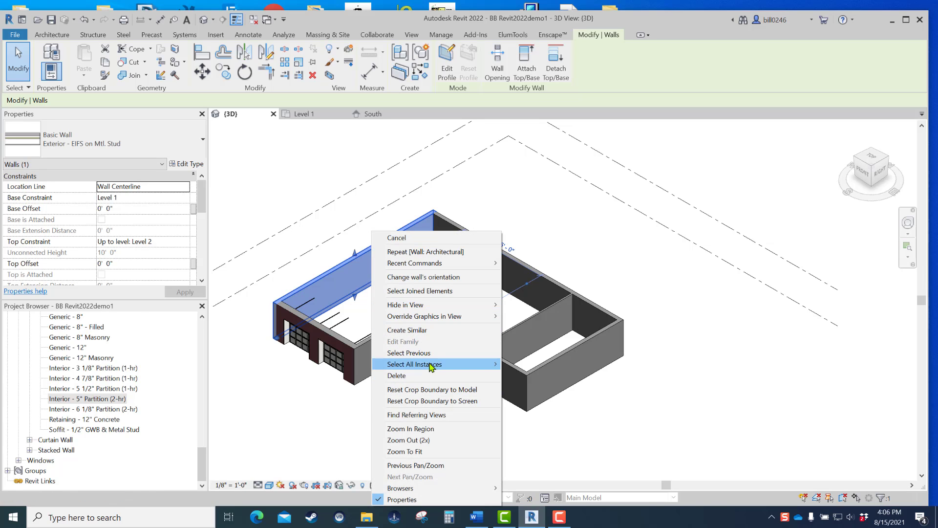
mouse_move(431, 366)
click(550, 366)
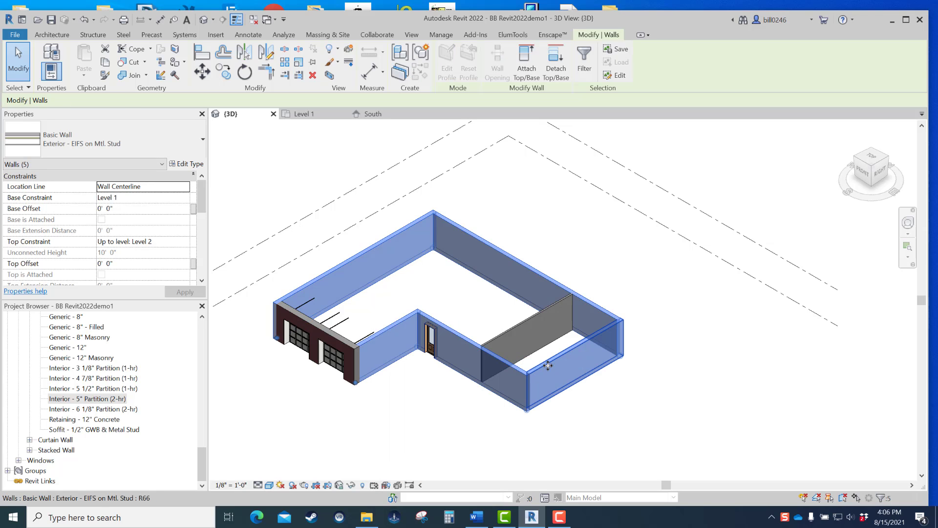
click(105, 156)
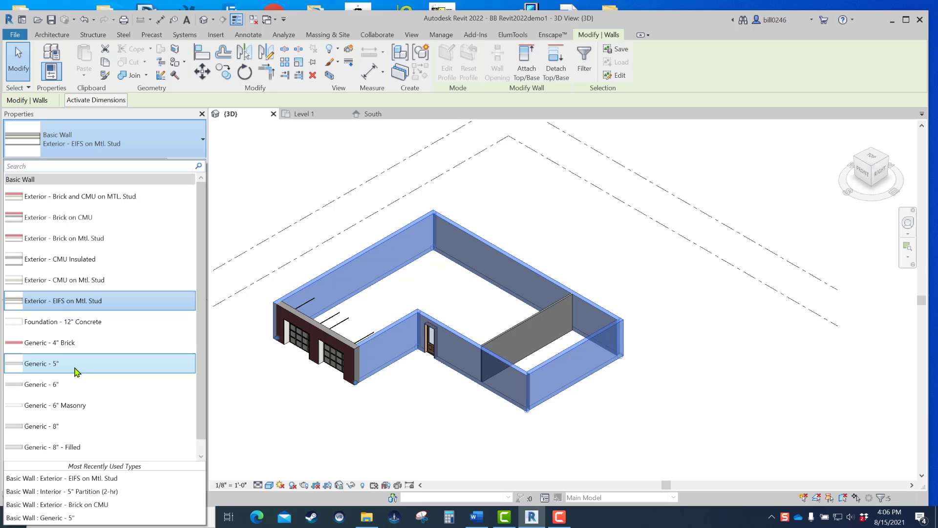
click(58, 343)
click(407, 437)
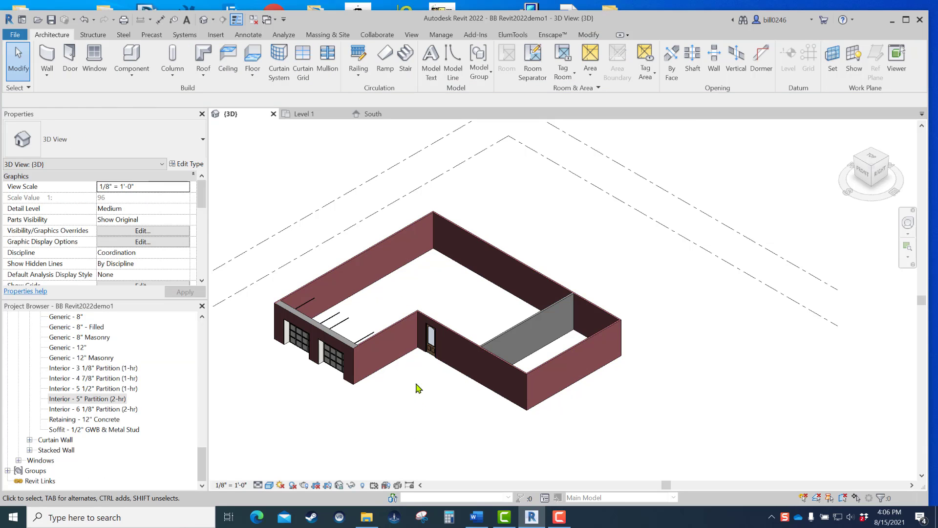
Select all Generic - 4" Brick walls visible in the 3D view and change their type back to Exterior - EIFS on Mtl. Stud.
scroll(419, 383, up, 5)
click(354, 267)
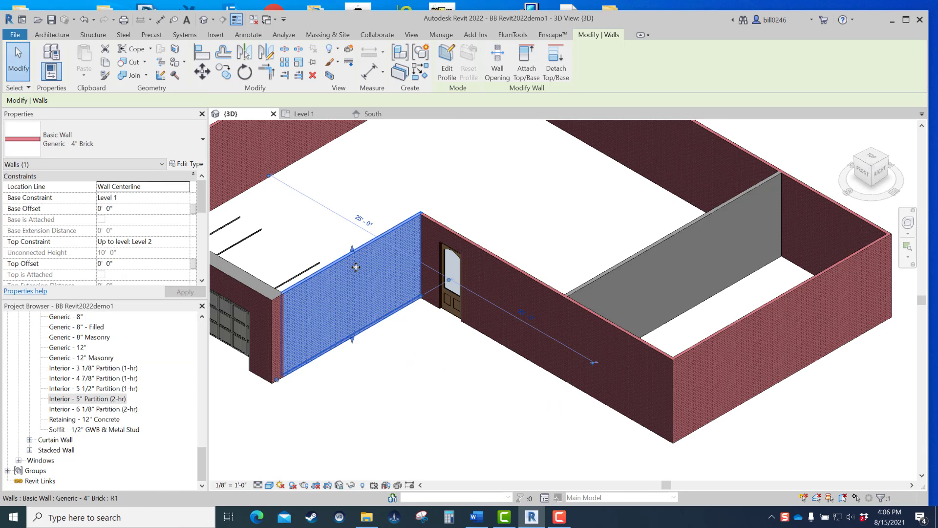
right_click(356, 267)
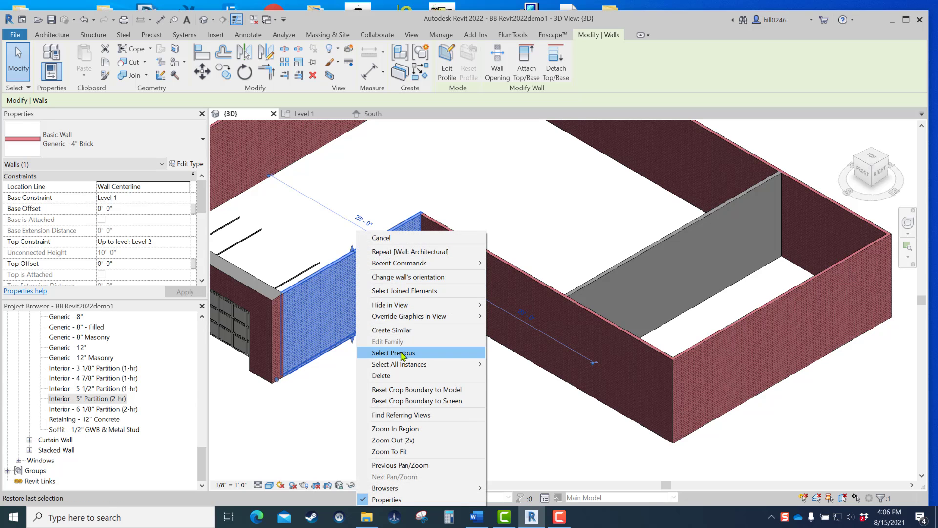
mouse_move(405, 367)
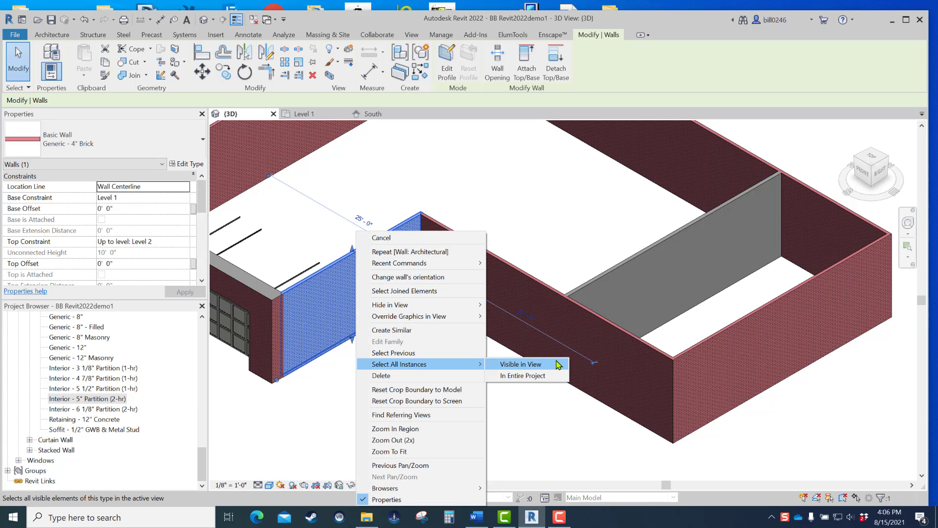
click(558, 366)
click(96, 144)
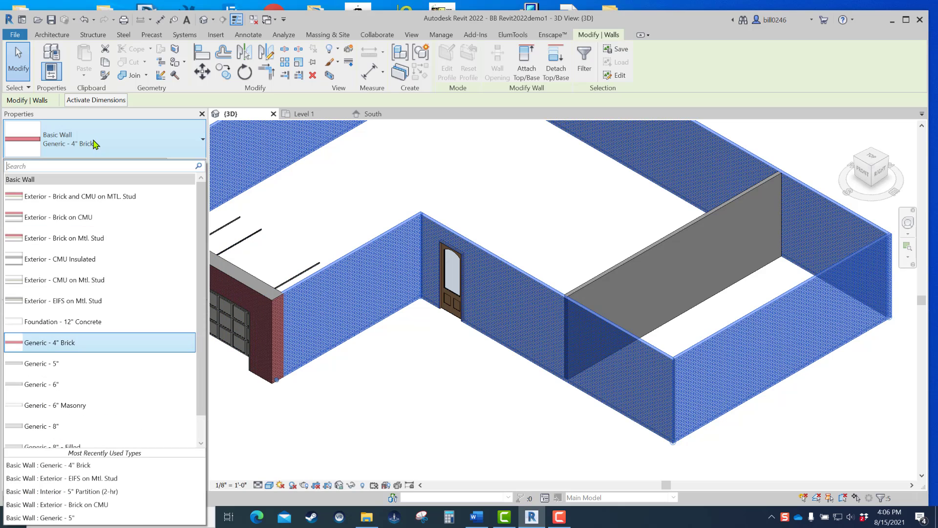
click(81, 301)
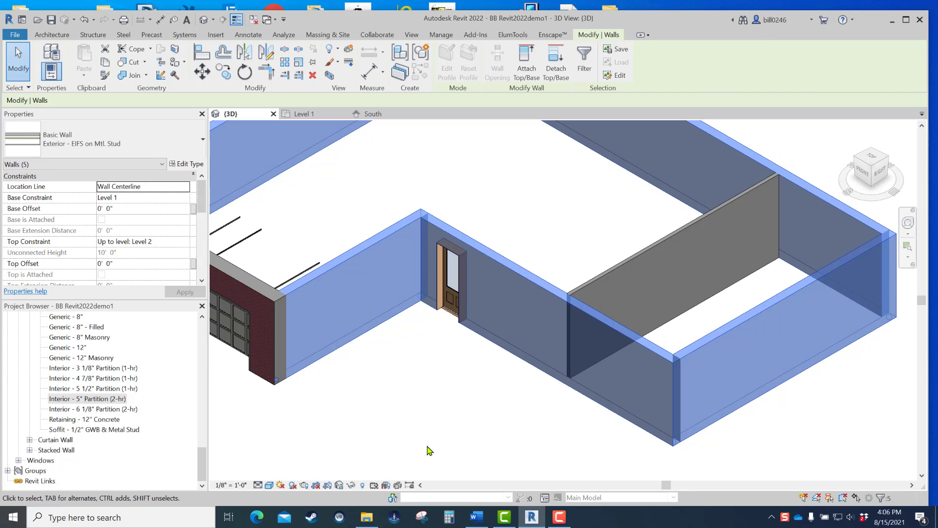
click(427, 412)
scroll(438, 394, down, 4)
shift+middle_drag(438, 394, 473, 391)
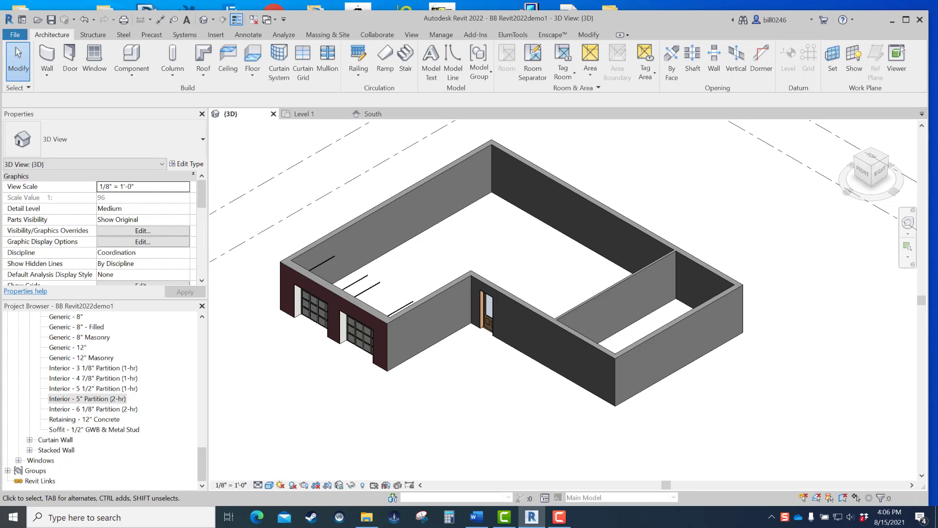
In the Level 1 plan, check the orientation and type of each exterior wall, including the garage front wall.
click(303, 113)
click(496, 309)
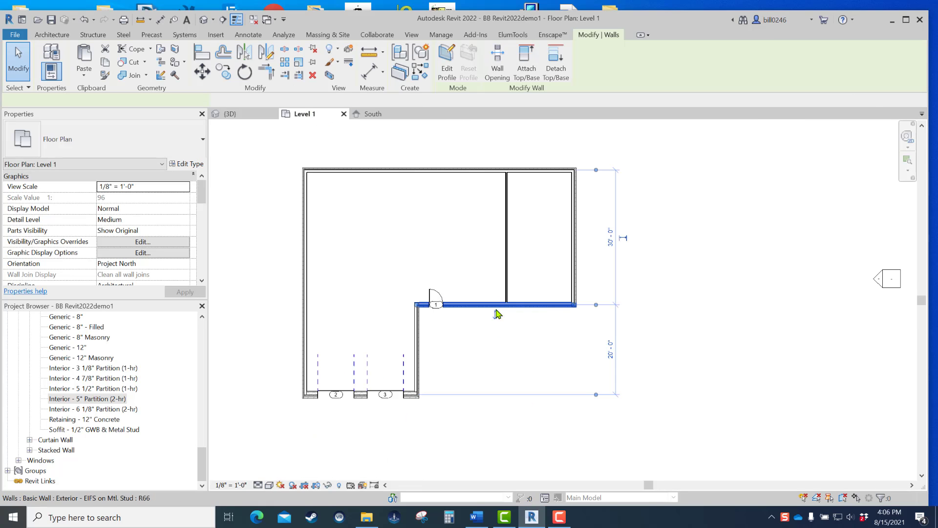
click(575, 253)
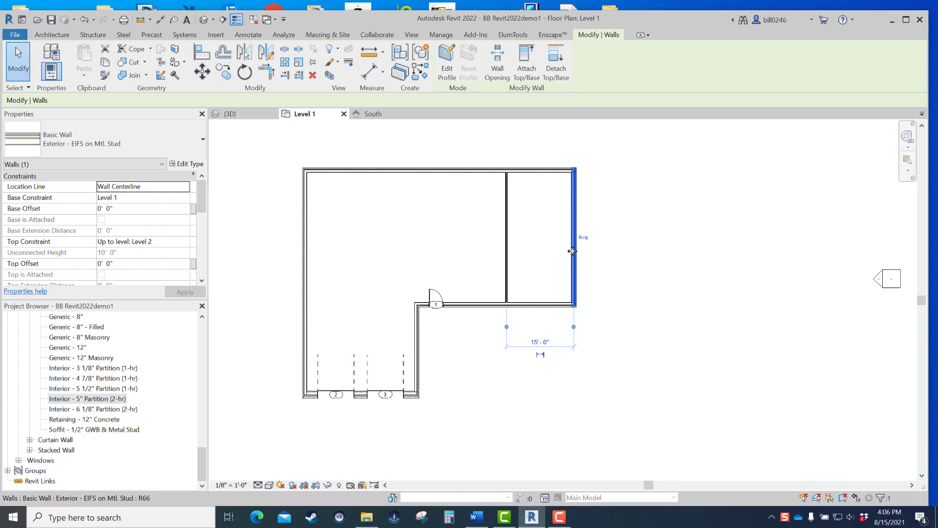
click(396, 170)
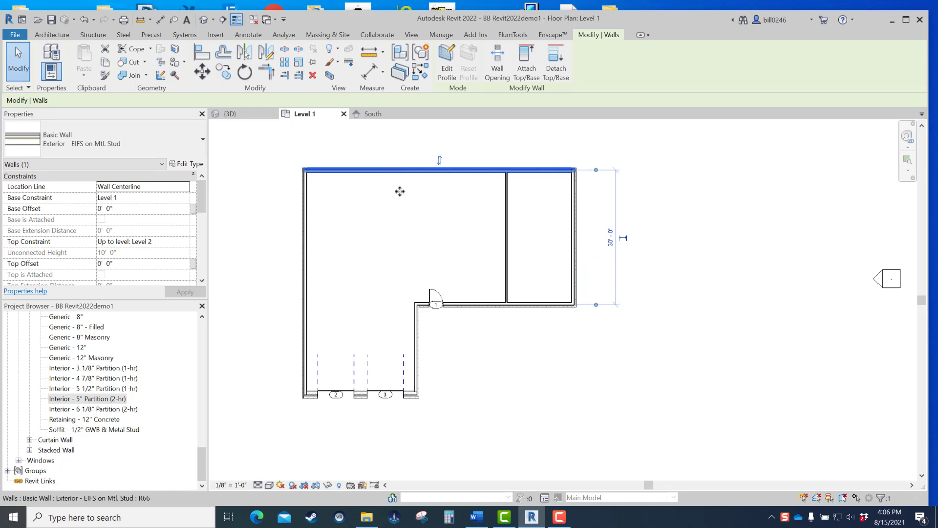
click(305, 247)
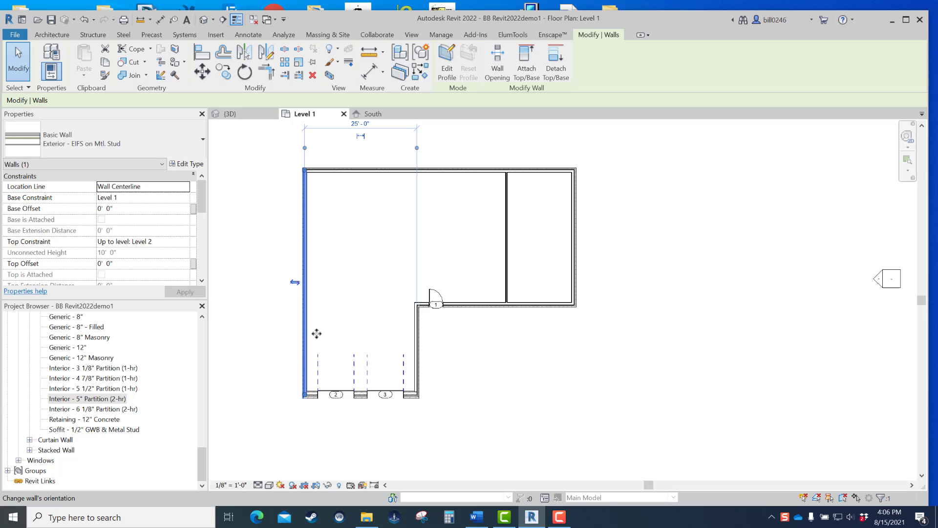
scroll(403, 415, up, 3)
click(413, 387)
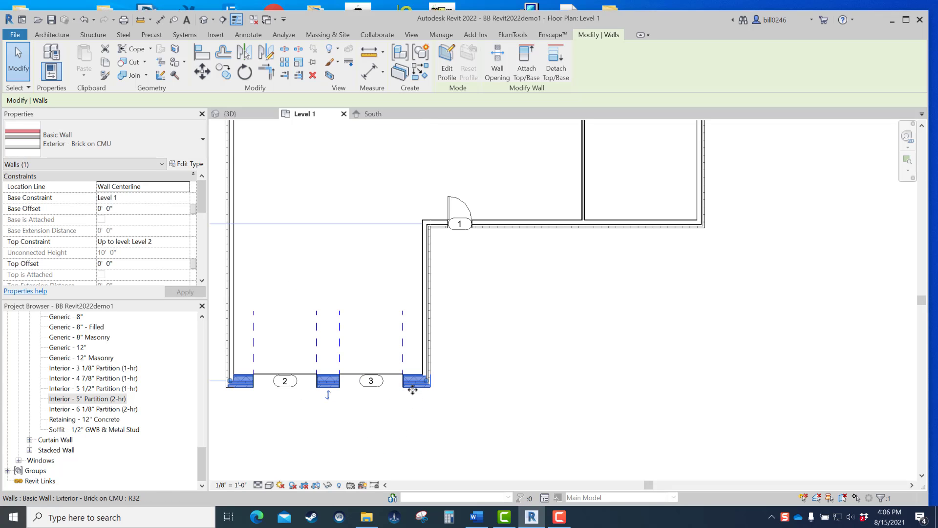
click(522, 361)
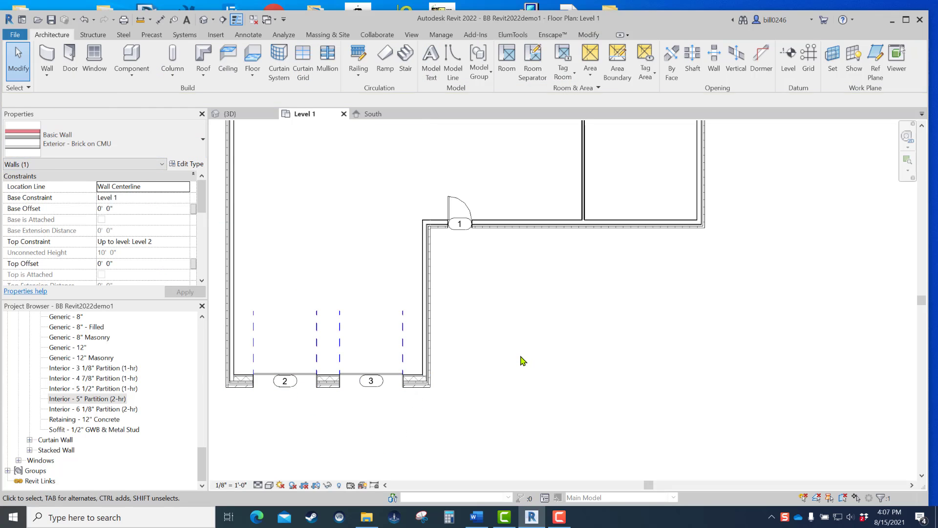
middle_drag(551, 319, 450, 510)
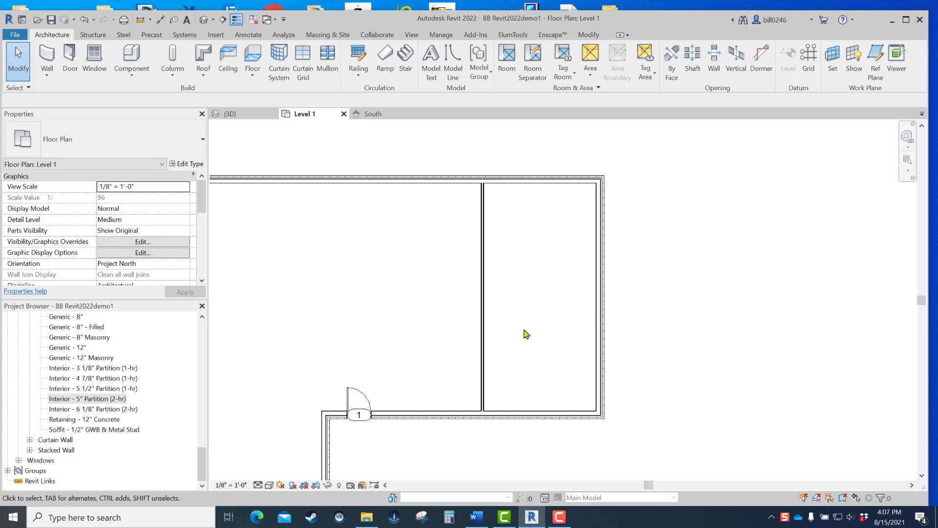
Examine the exterior entry door and how it sits in its wall in the 3D view.
click(254, 113)
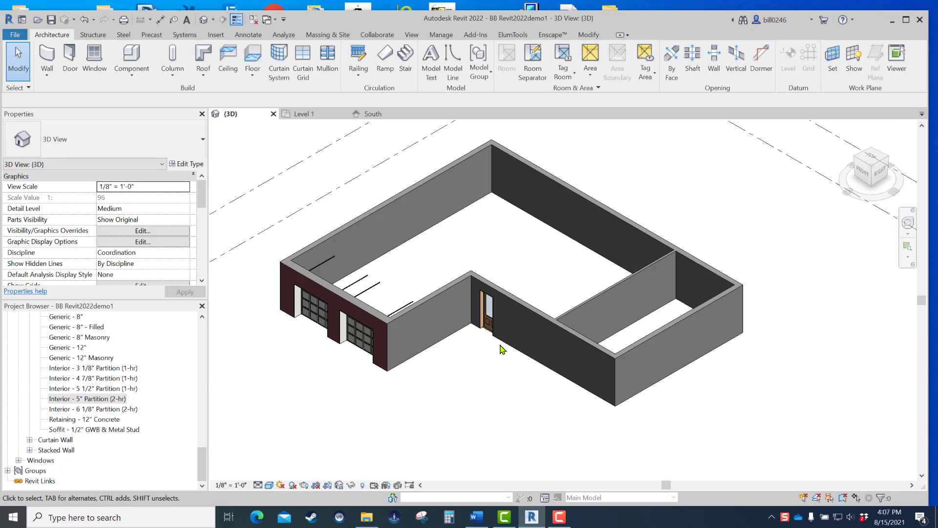
scroll(501, 349, up, 10)
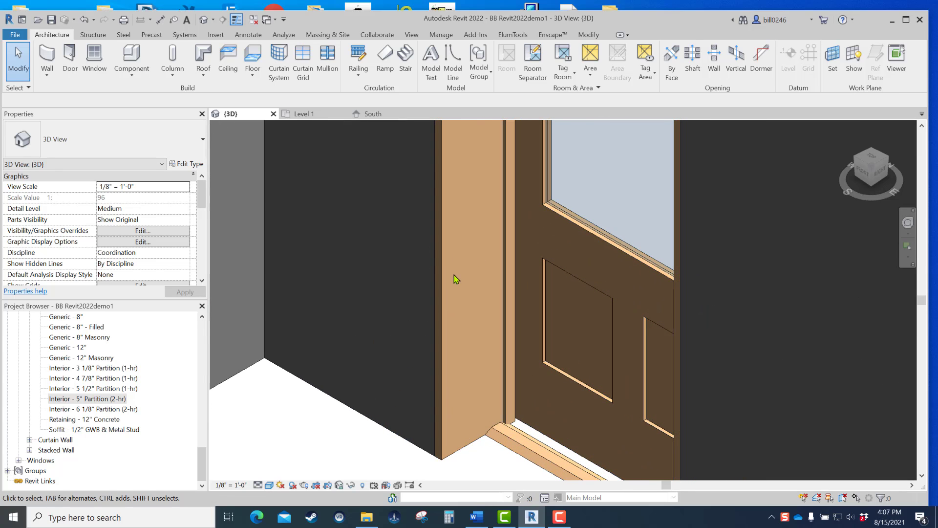
middle_drag(587, 267, 533, 413)
click(547, 385)
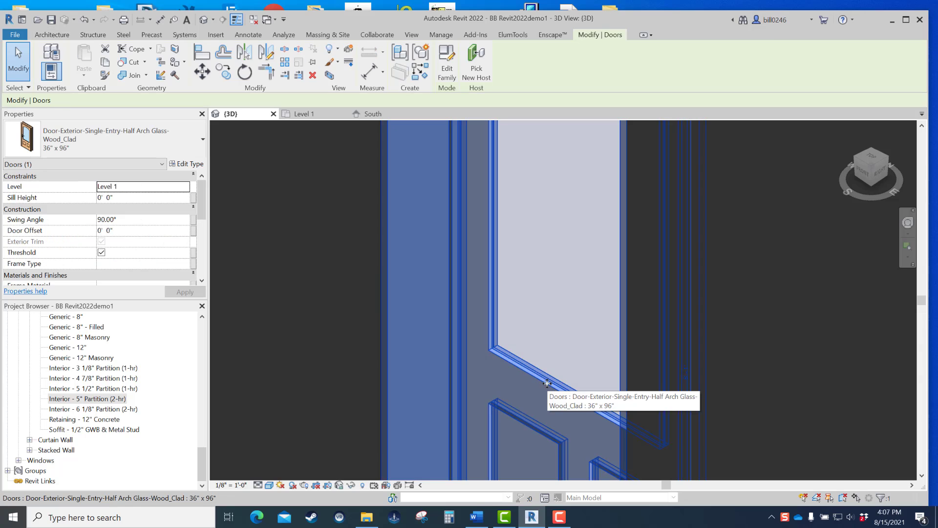
scroll(545, 384, down, 5)
click(484, 448)
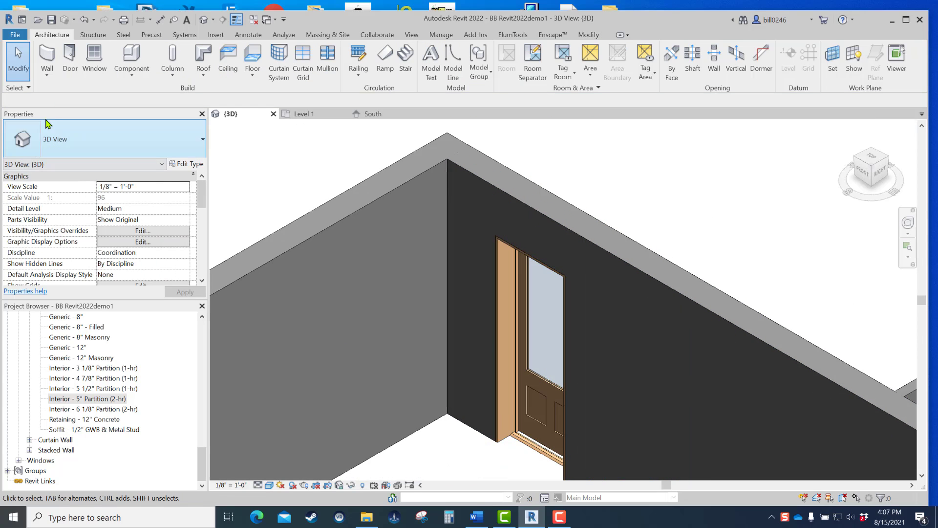
For component placement in the Level 1 plan, load the Passage Opening-Cased family from the Imperial library's Openings folder.
click(303, 114)
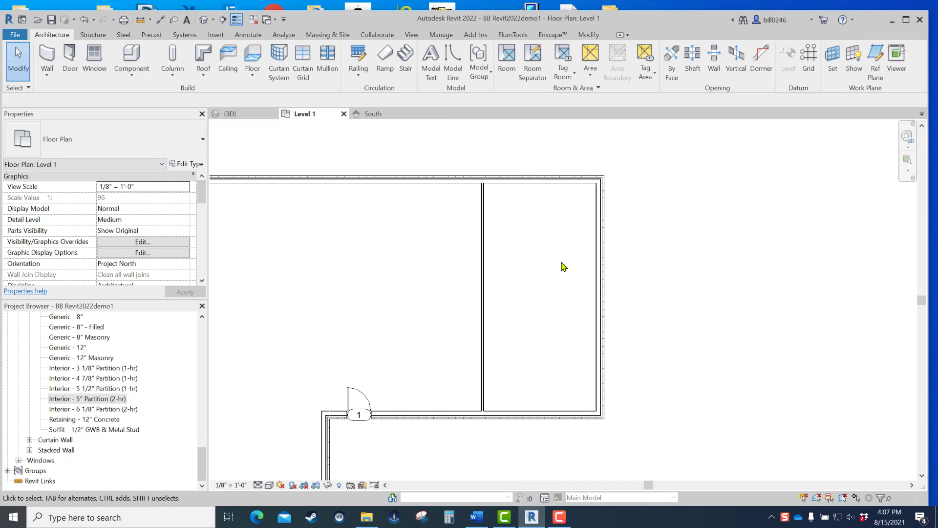
middle_drag(562, 266, 618, 272)
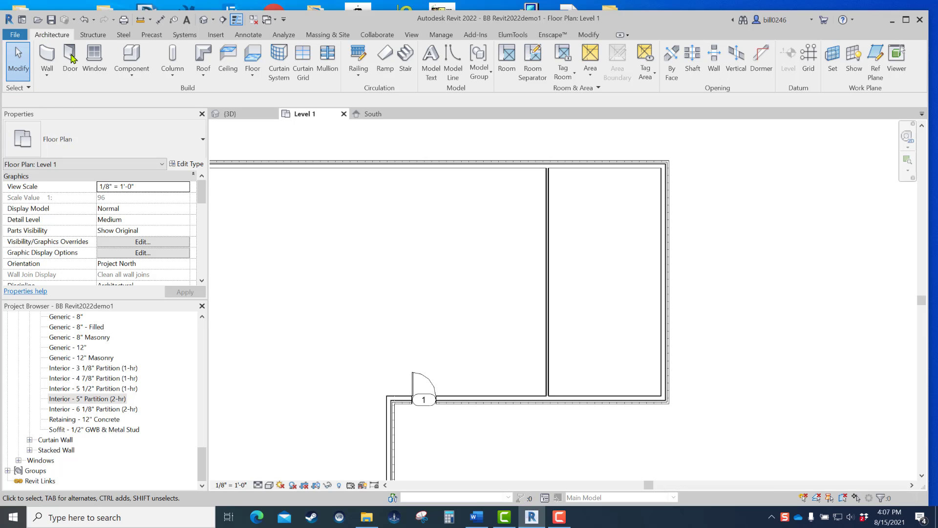
click(132, 78)
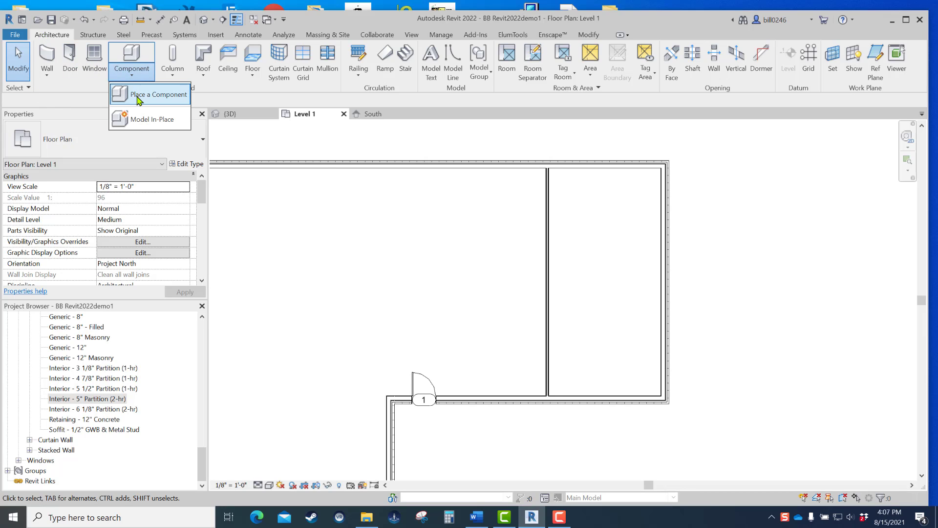
click(140, 99)
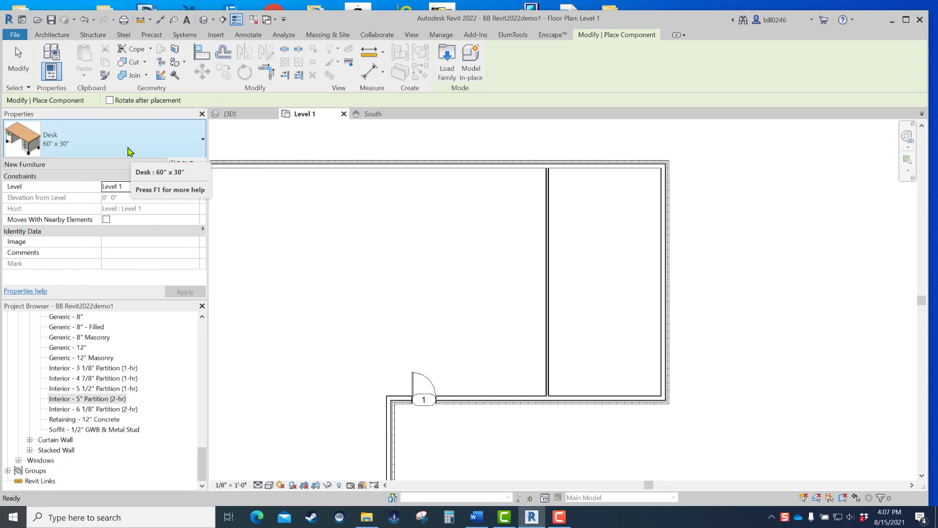
click(128, 149)
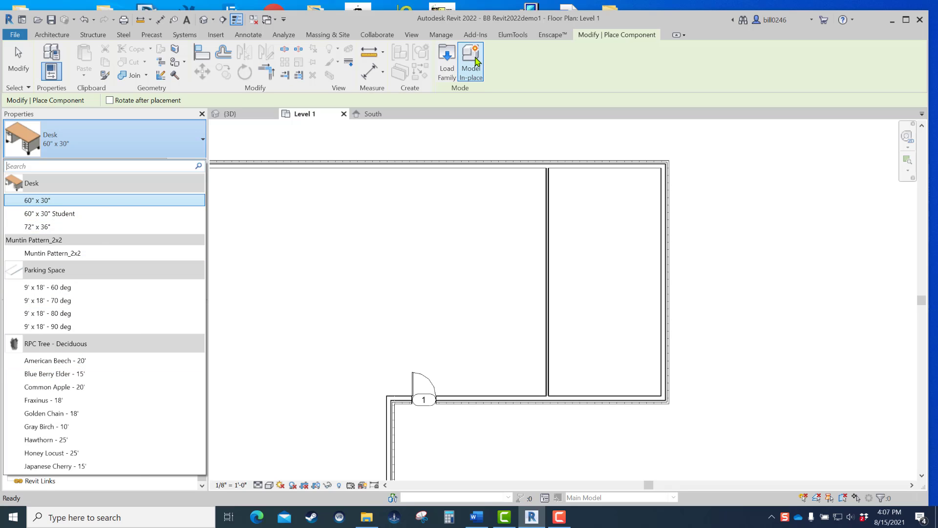
click(447, 72)
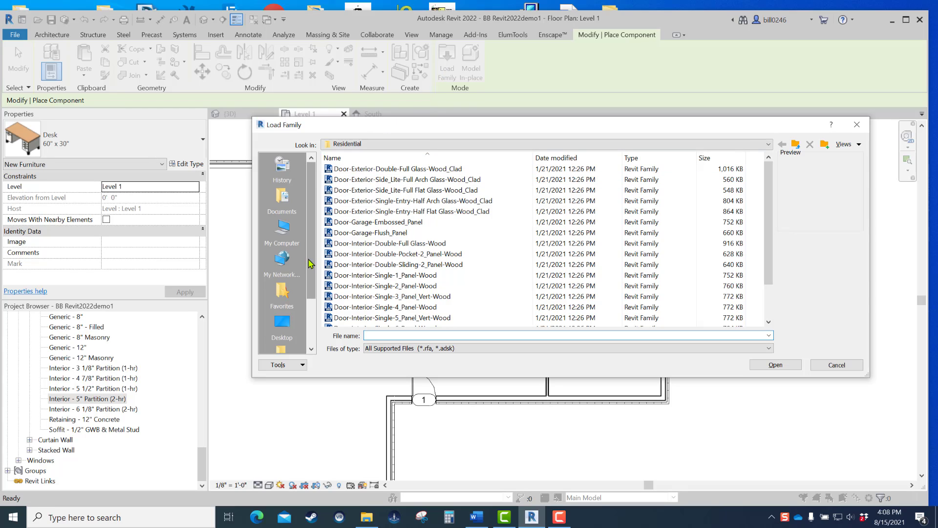
drag(311, 264, 309, 320)
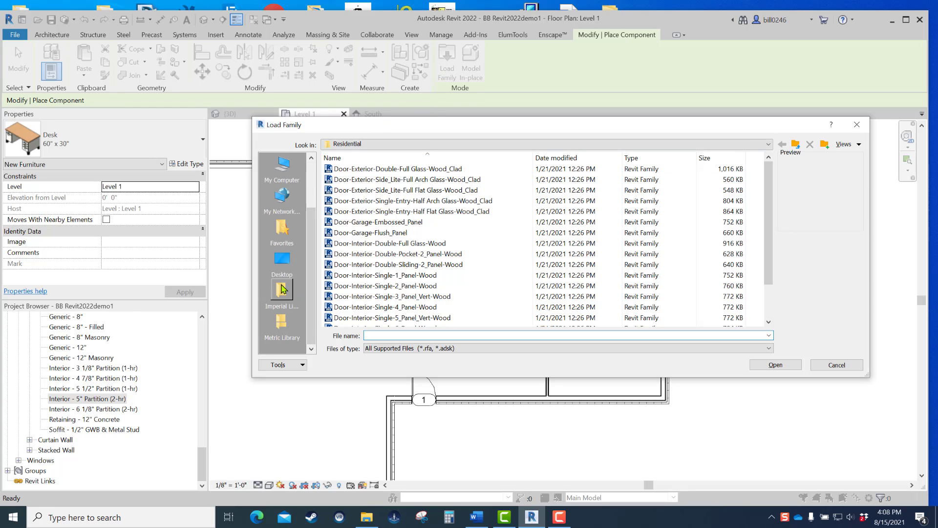
click(282, 292)
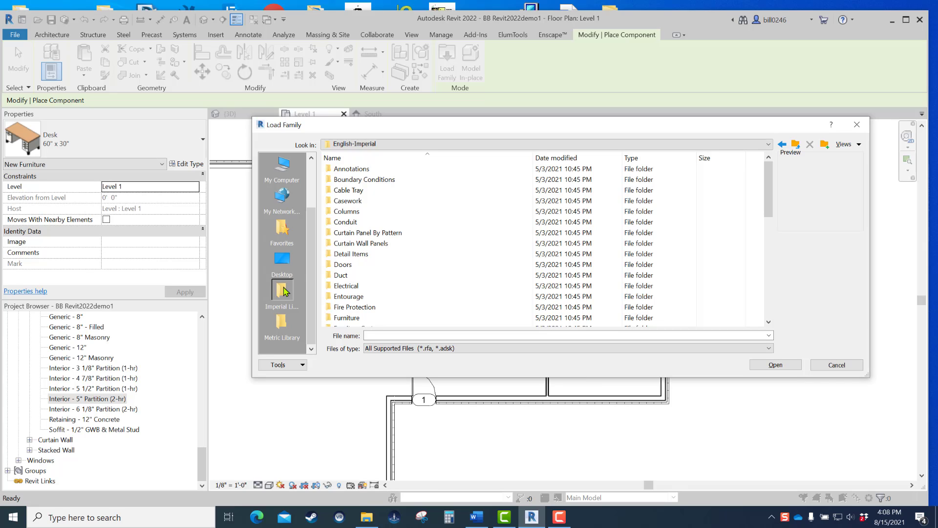
scroll(392, 249, down, 3)
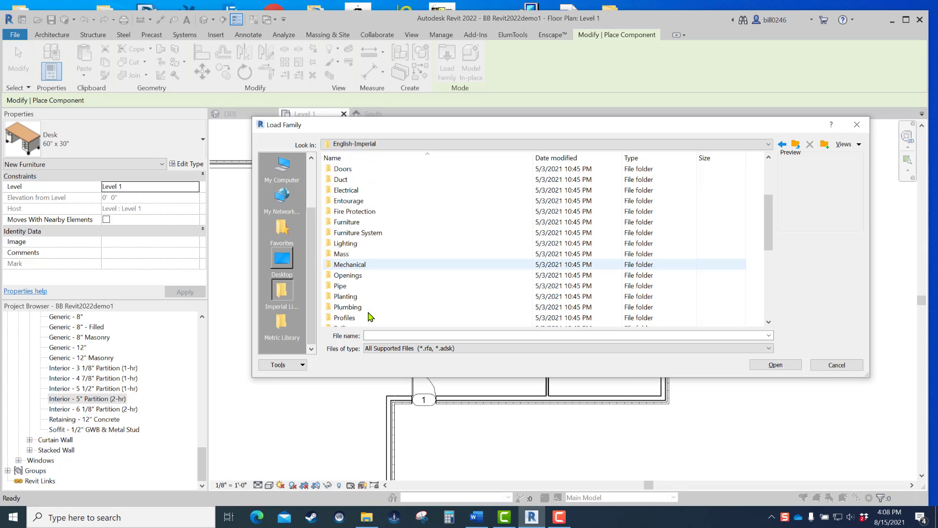
double_click(351, 277)
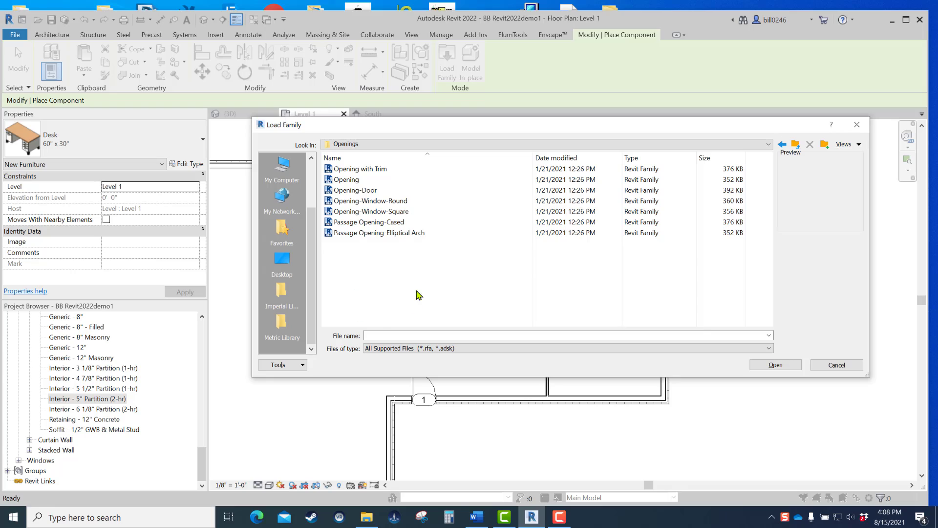
click(384, 224)
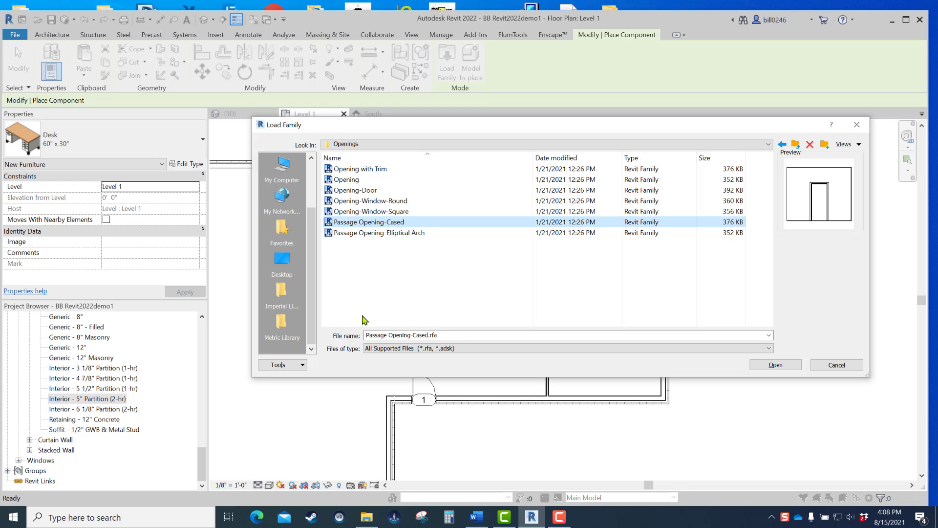
click(784, 366)
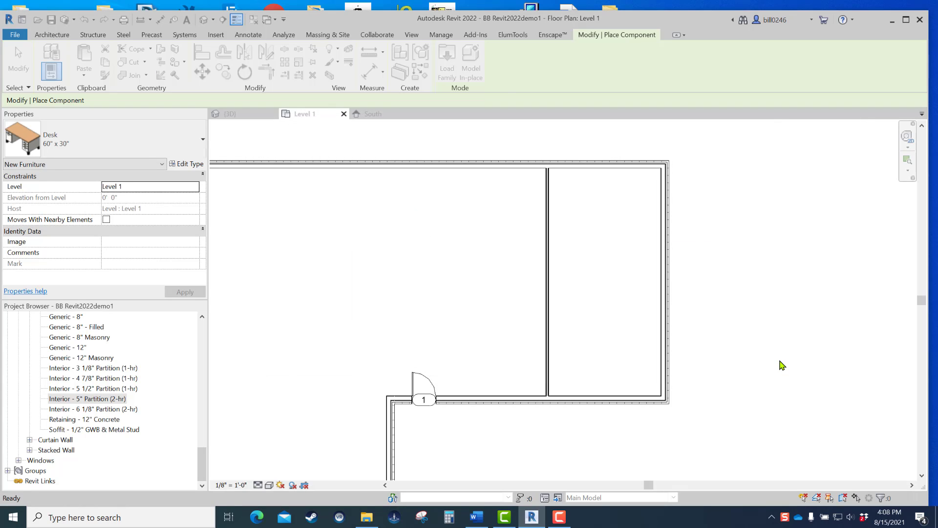
Place a 36" x 84" Passage Opening-Cased at the midpoint of the interior partition, 15'-0" from each end.
click(97, 152)
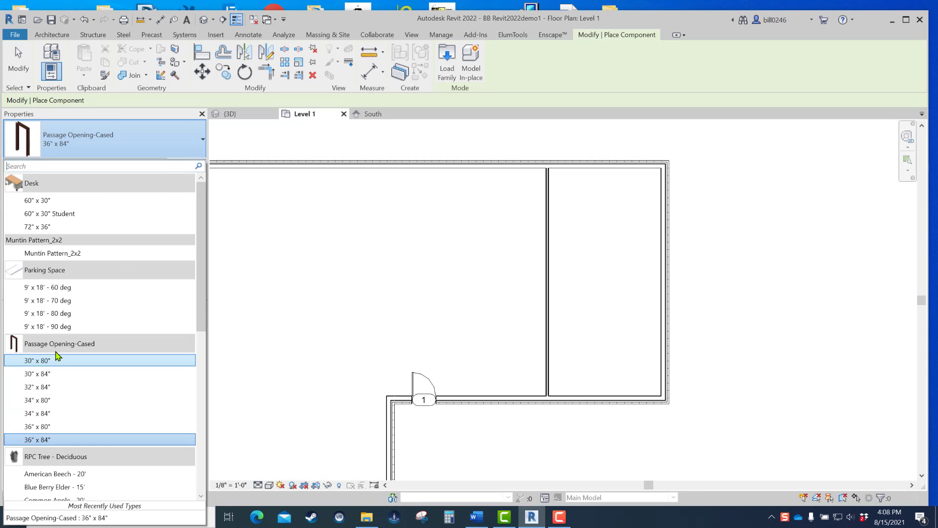
click(33, 440)
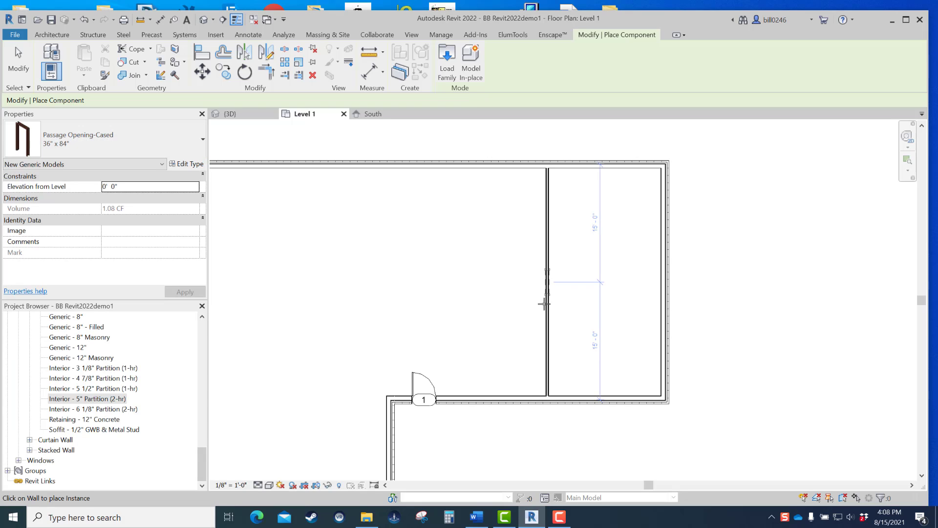
click(546, 282)
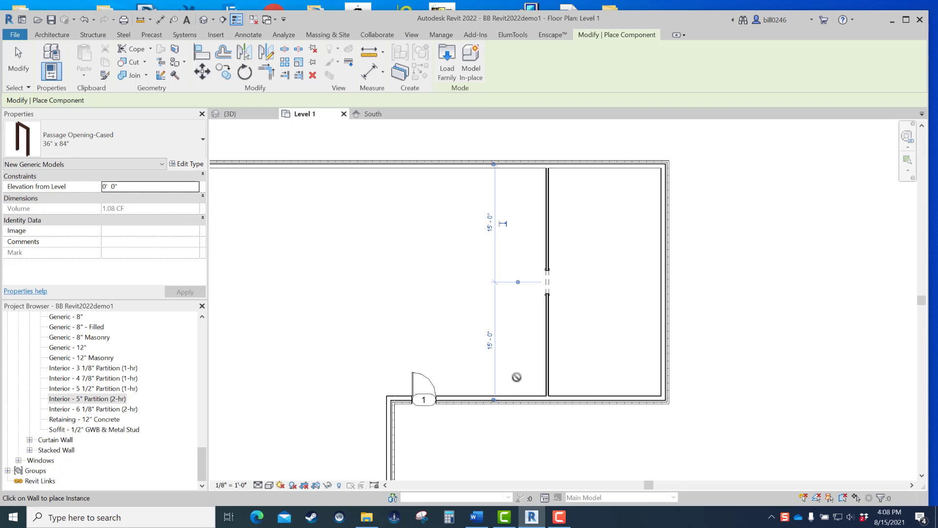
key(Escape)
key(Escape)
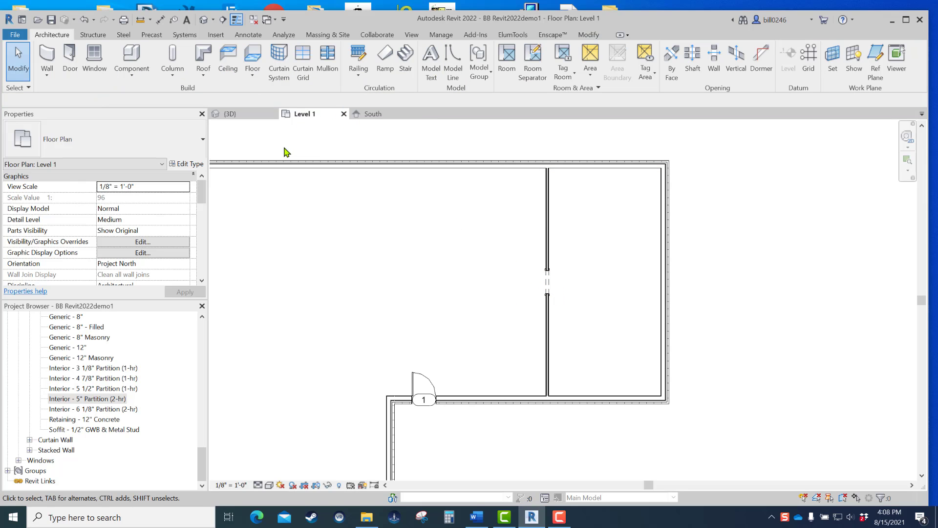
Examine the cased opening and its trim in the interior partition in the 3D view.
click(234, 116)
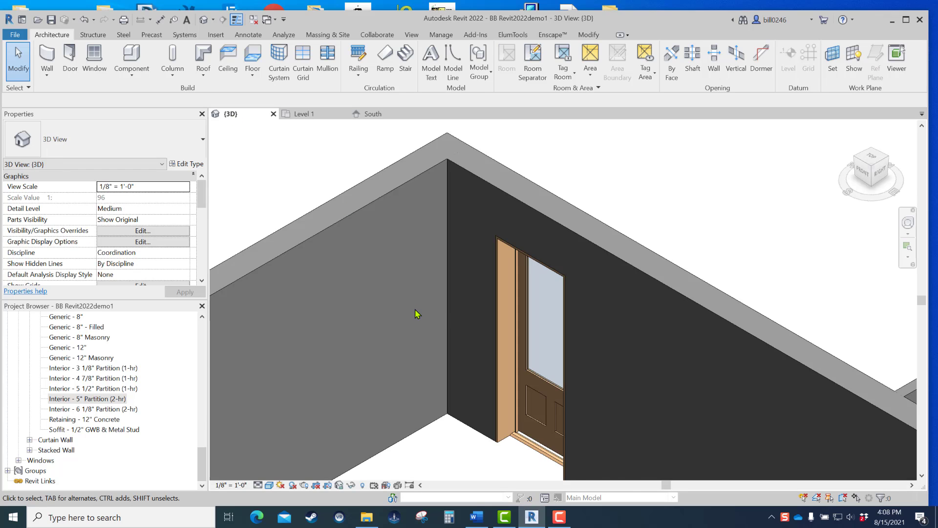
scroll(689, 339, down, 5)
scroll(567, 287, up, 4)
scroll(591, 315, up, 8)
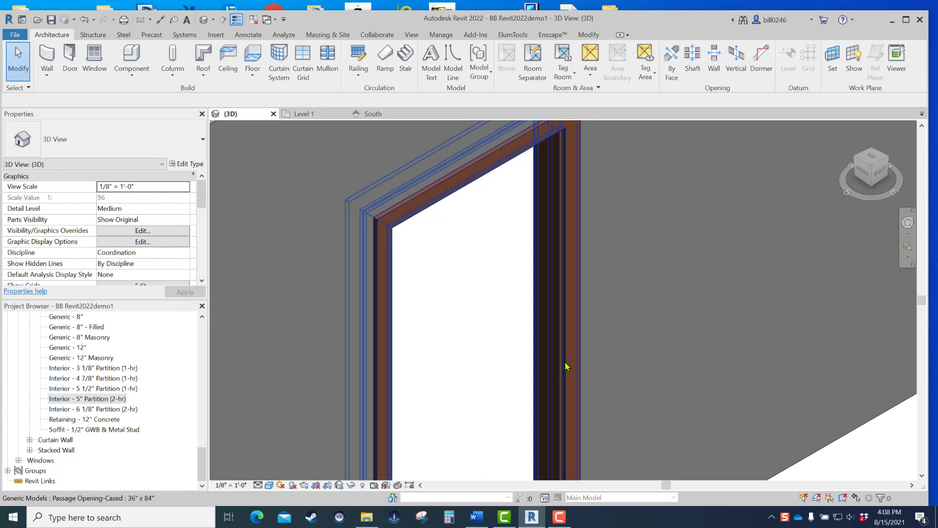
scroll(566, 366, down, 5)
scroll(553, 341, up, 3)
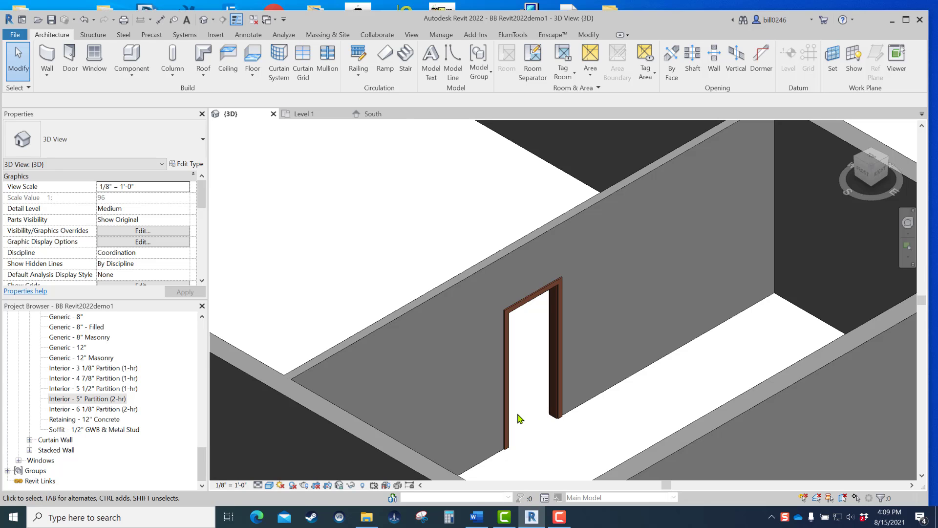
scroll(520, 419, down, 5)
middle_drag(528, 413, 595, 342)
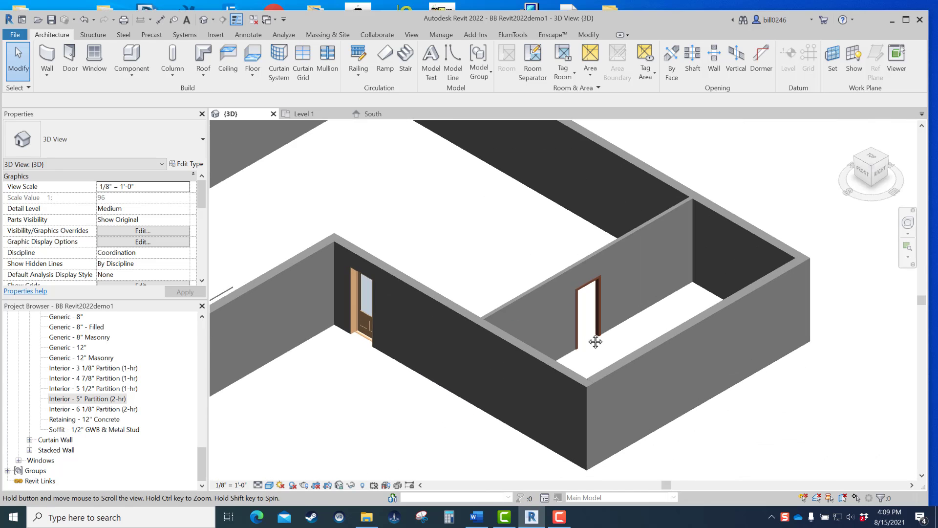
In the Level 1 plan, place a 60" x 96" Door-Exterior-Double-Full Glass-Wood_Clad in the partition, about 6'-6" from its upper end.
click(308, 115)
middle_drag(365, 289, 387, 288)
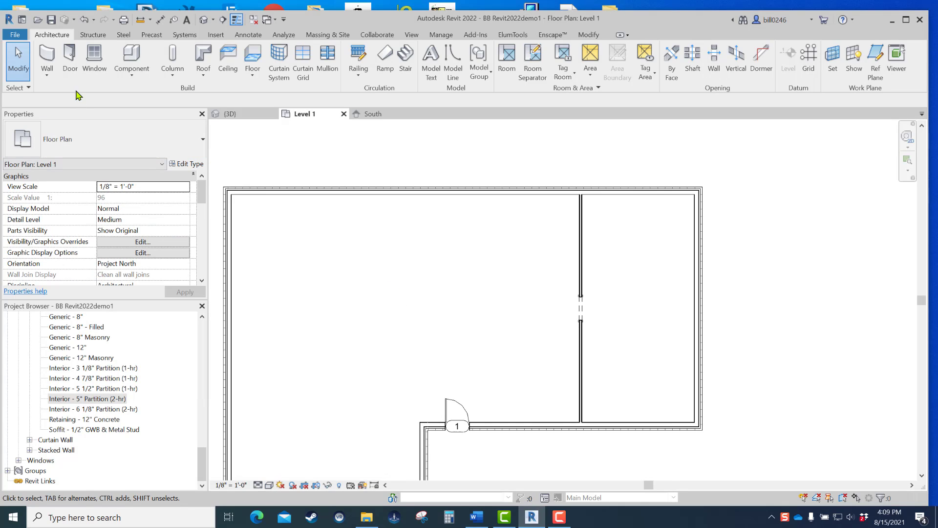
click(71, 72)
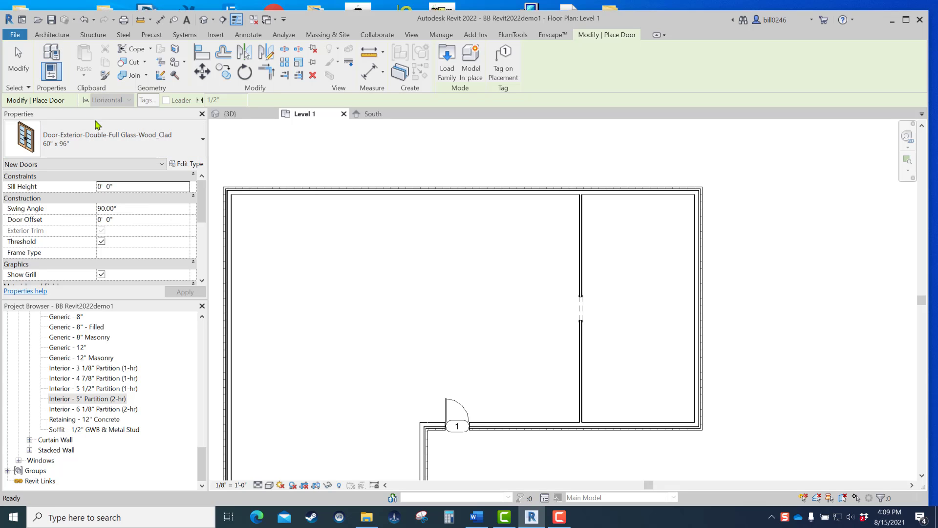
click(95, 145)
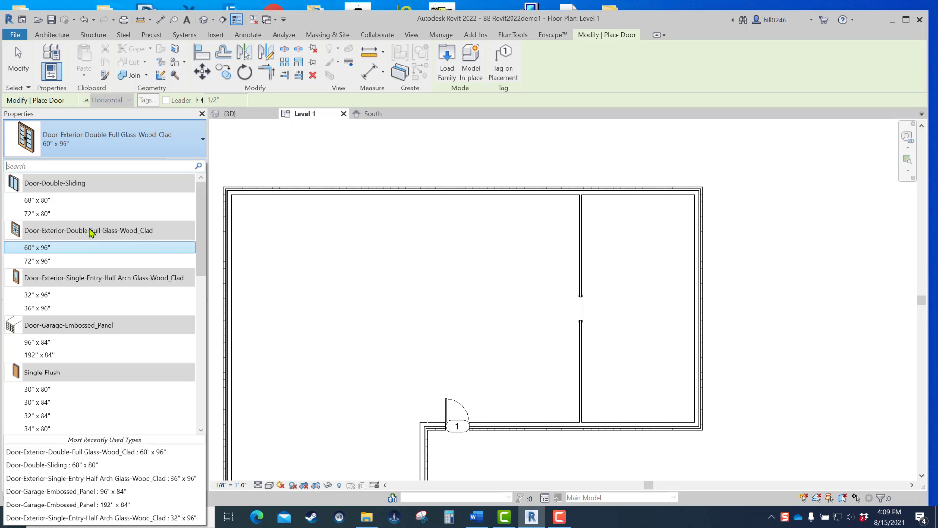
click(41, 248)
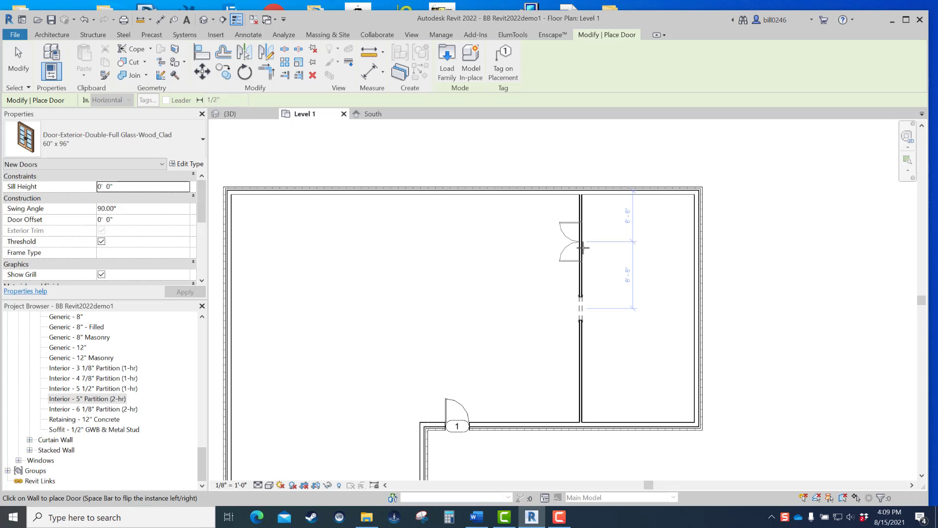
Place a 32" x 84" Single-Flush door in the partition, 7'-6" from both the cased opening and the lower wall.
click(94, 150)
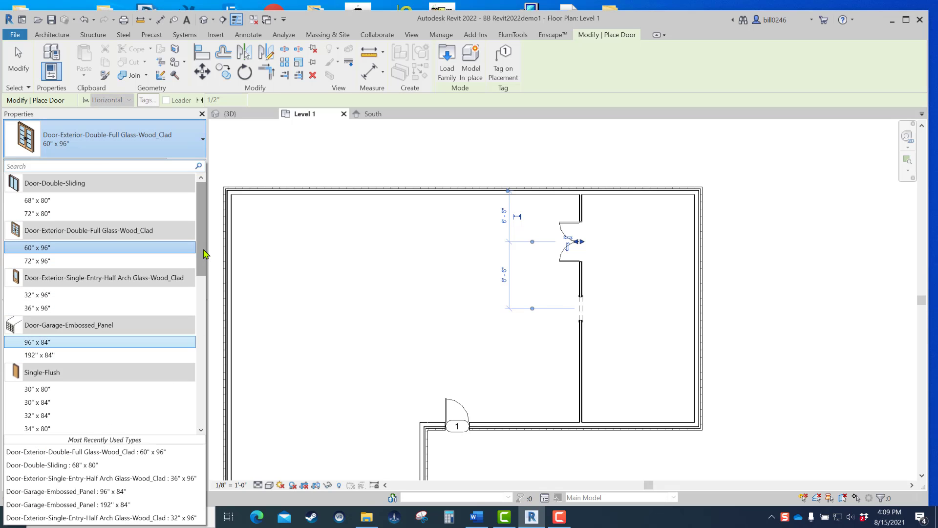
scroll(36, 307, down, 4)
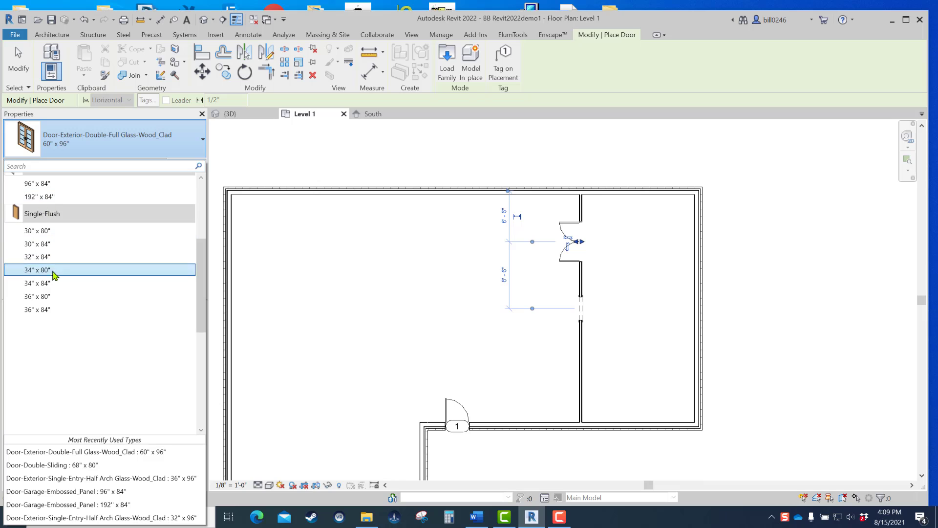
click(43, 258)
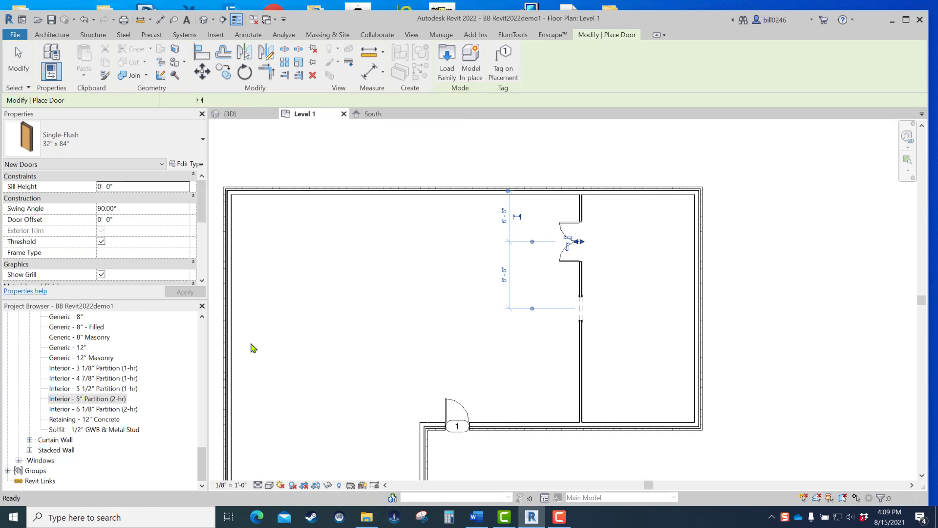
click(573, 367)
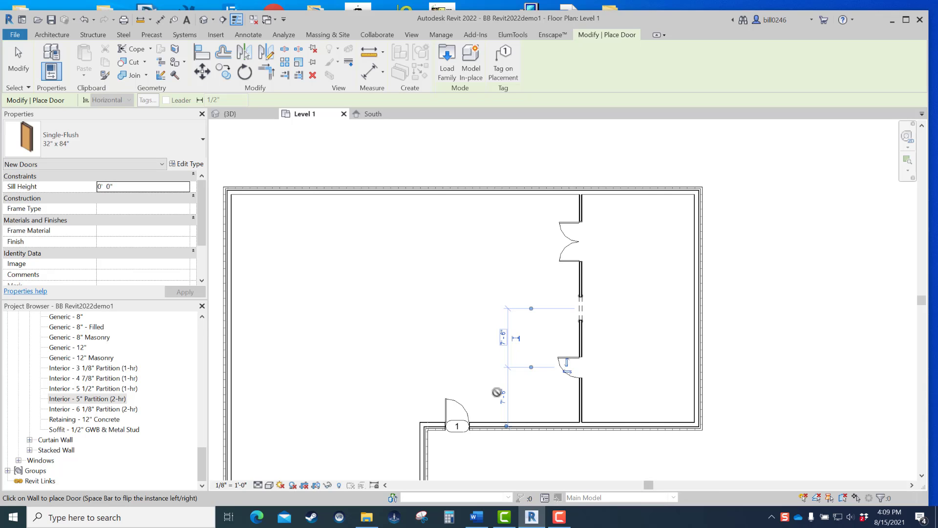
key(Escape)
key(Escape)
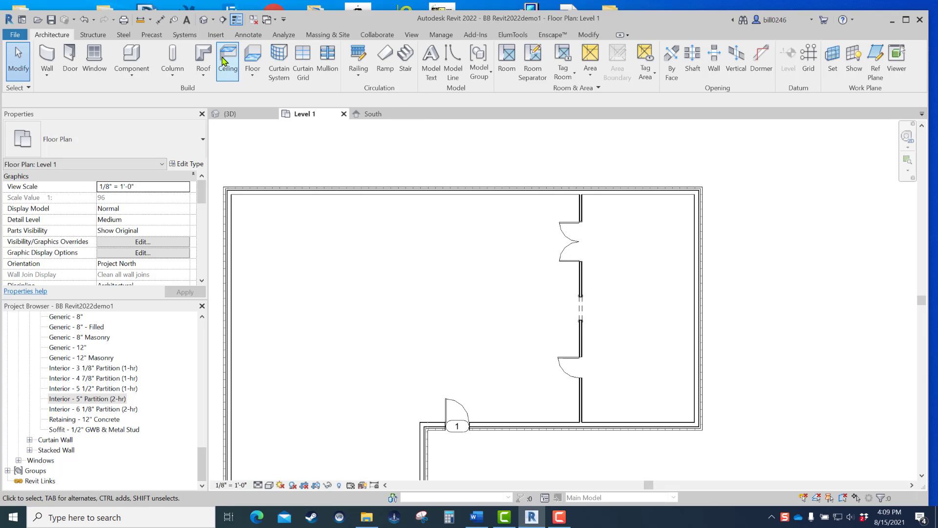
Examine the double door, cased opening and flush door from both sides of the partition in the 3D view.
click(230, 116)
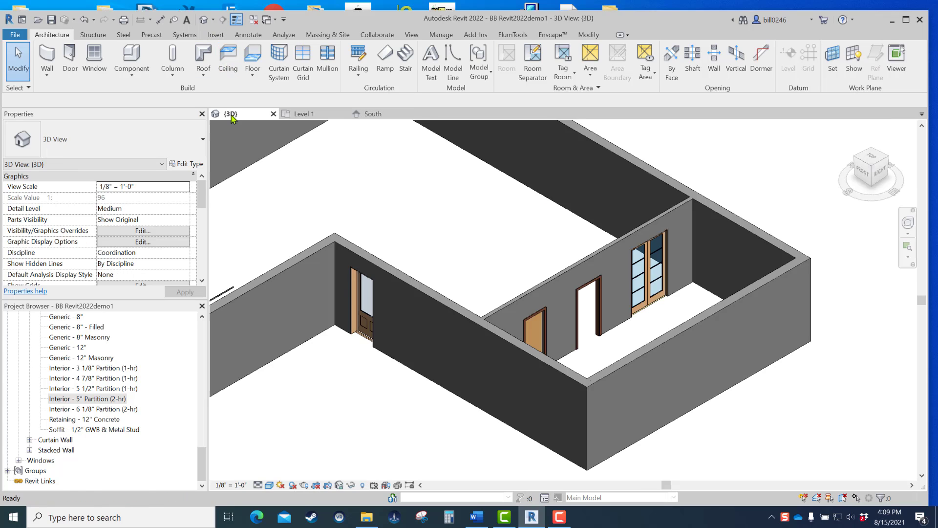
scroll(644, 312, up, 5)
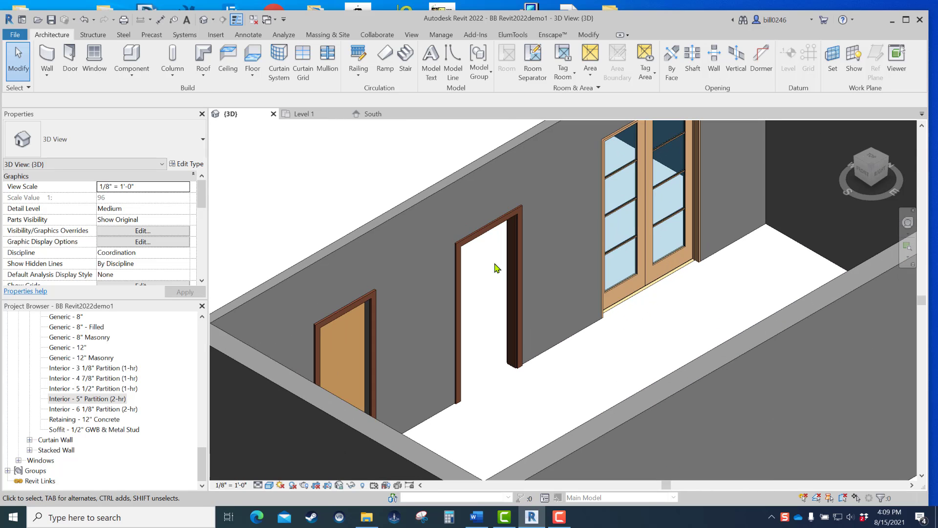
middle_drag(648, 244, 582, 348)
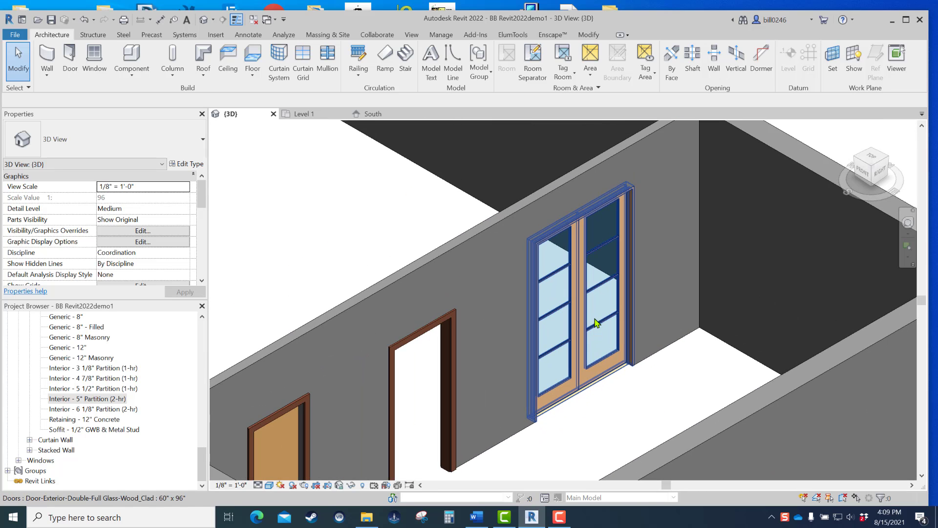
middle_drag(596, 312, 807, 91)
scroll(544, 194, down, 3)
scroll(544, 197, down, 2)
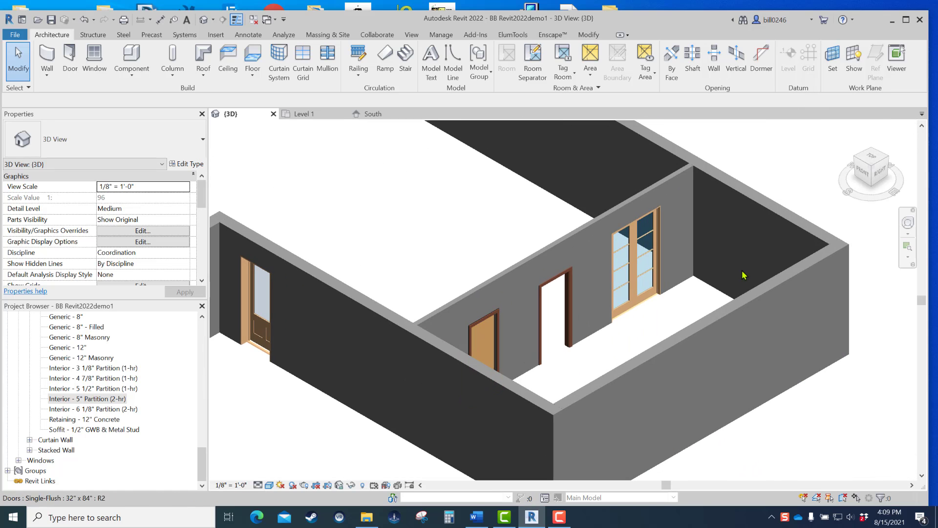
click(856, 161)
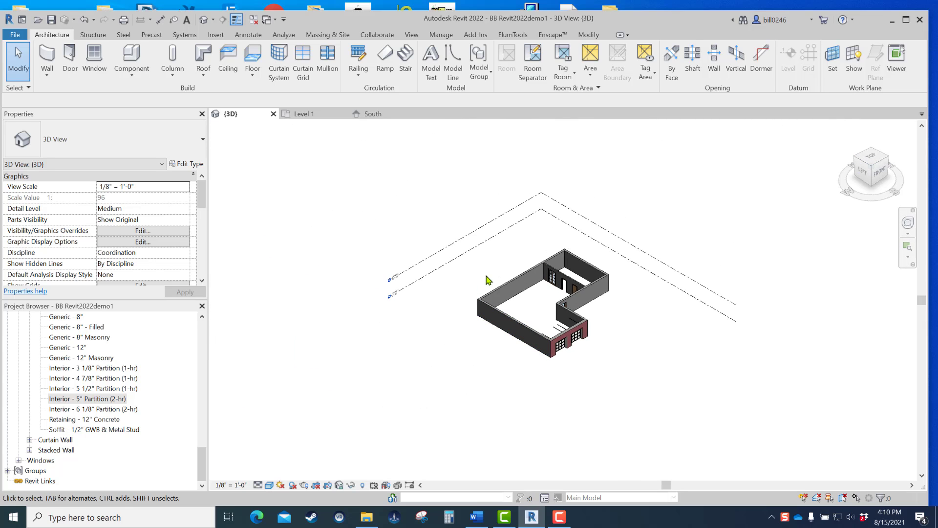
scroll(538, 289, up, 5)
scroll(574, 304, up, 5)
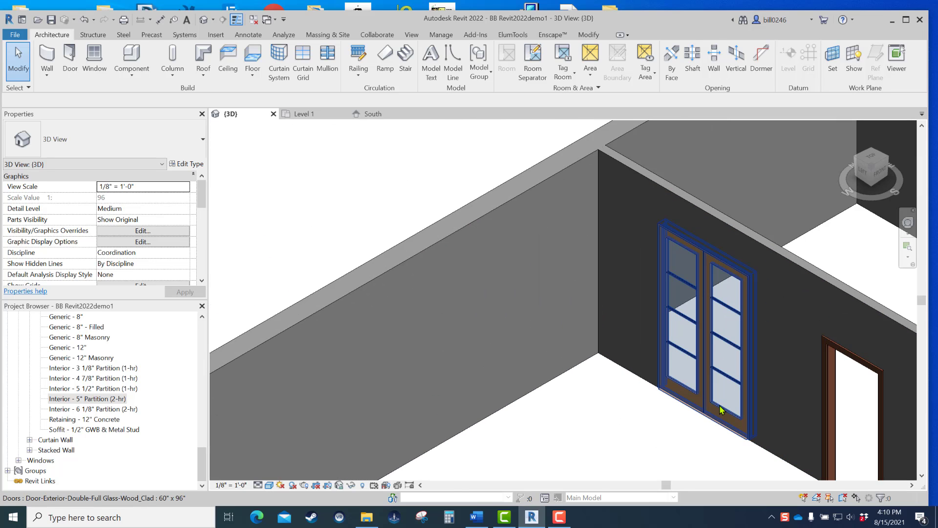
Examine the double full-glass door up close in the 3D view and return to the Level 1 plan.
scroll(671, 320, up, 5)
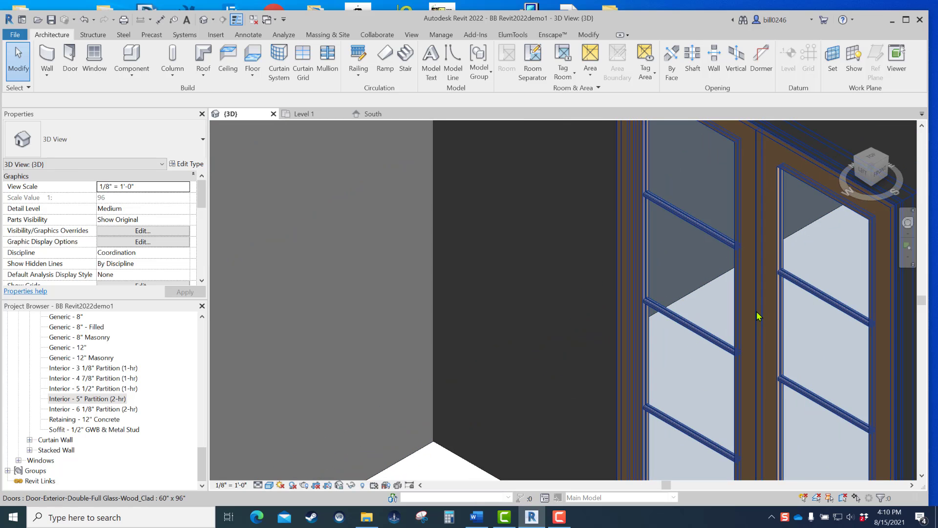
middle_drag(752, 310, 673, 305)
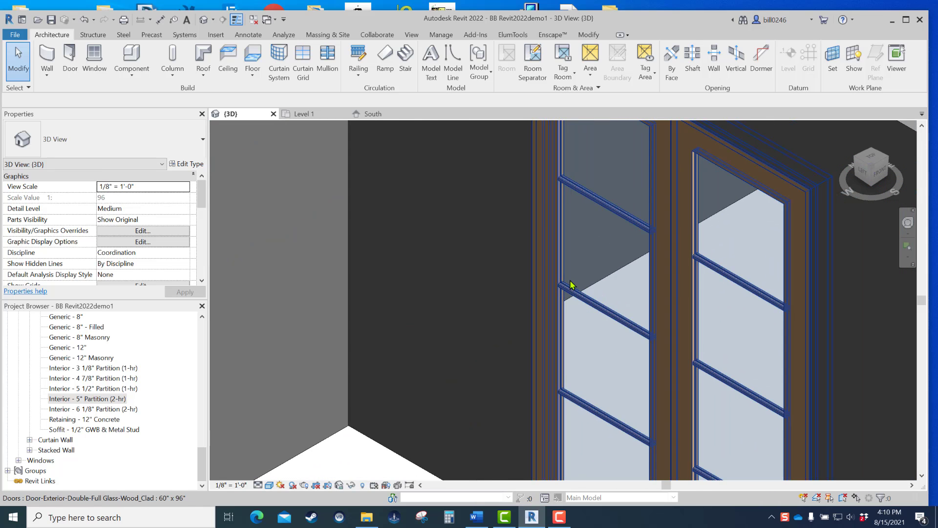
scroll(567, 286, down, 3)
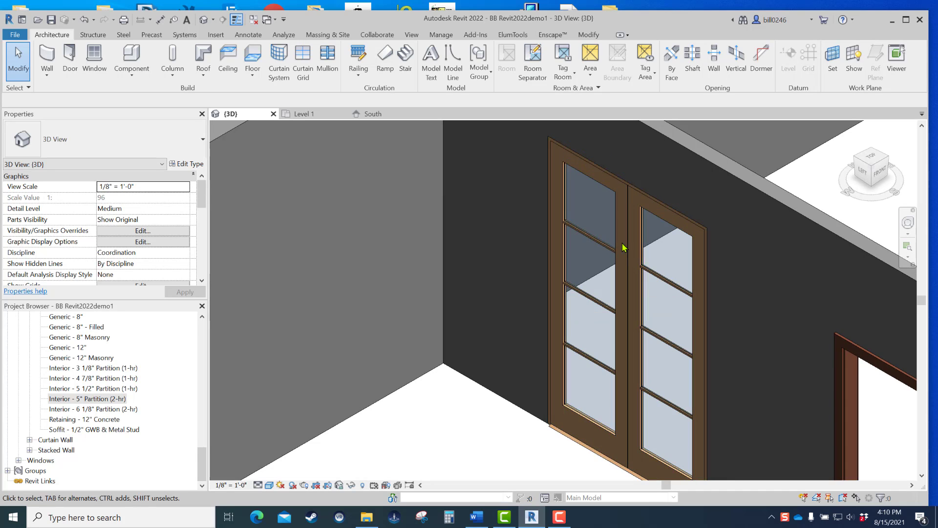
scroll(642, 276, down, 5)
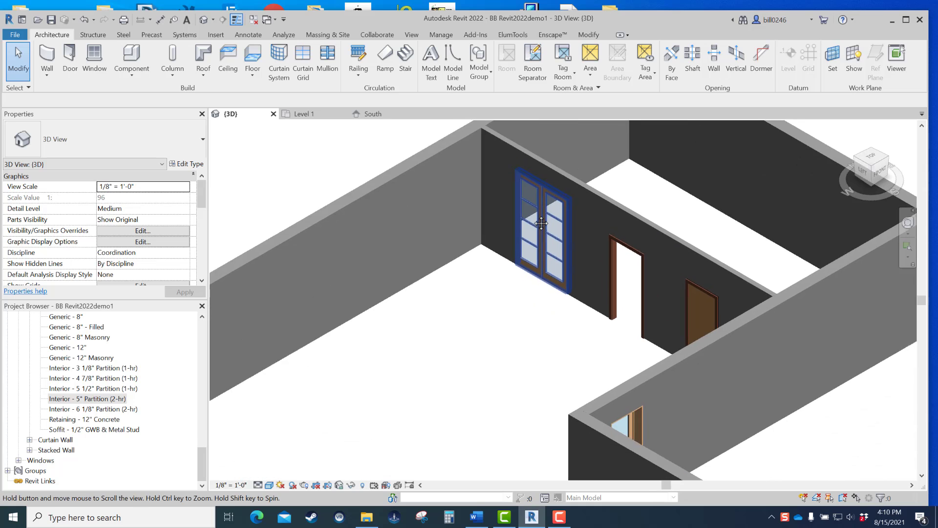
click(546, 269)
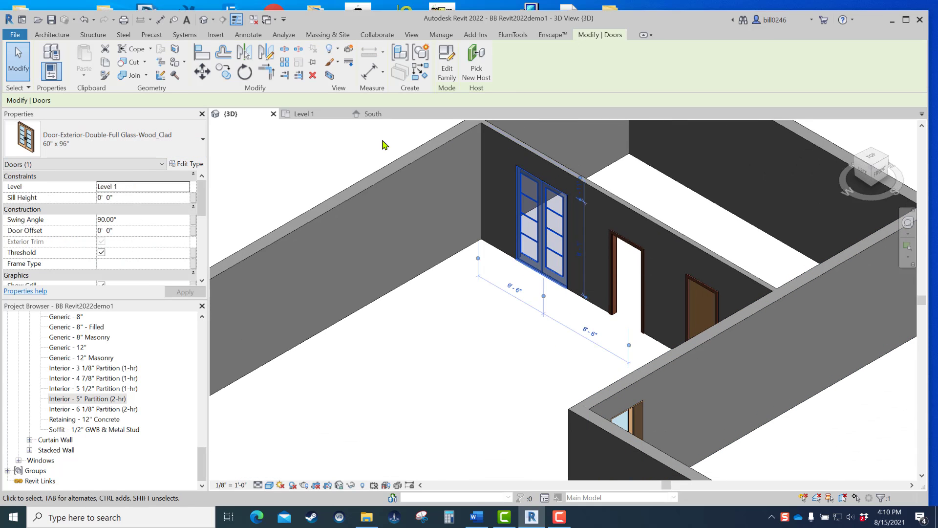
click(300, 114)
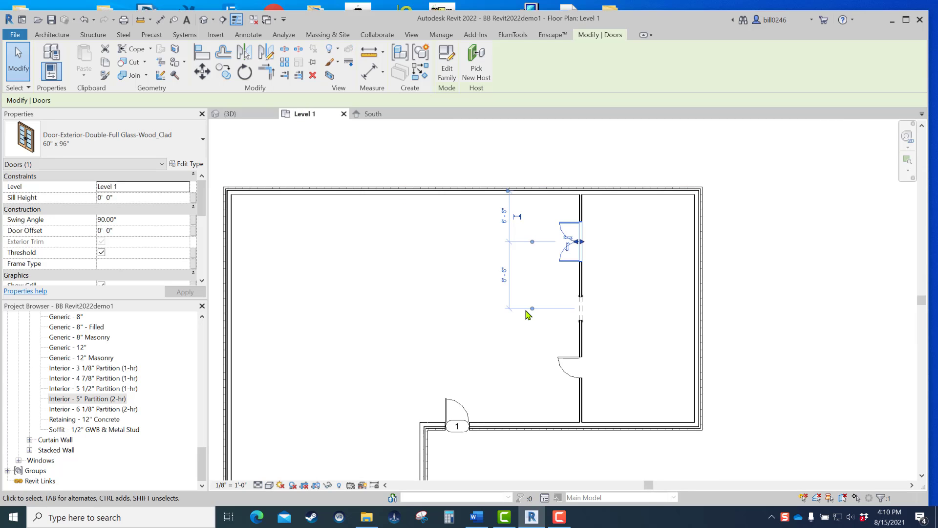
click(672, 279)
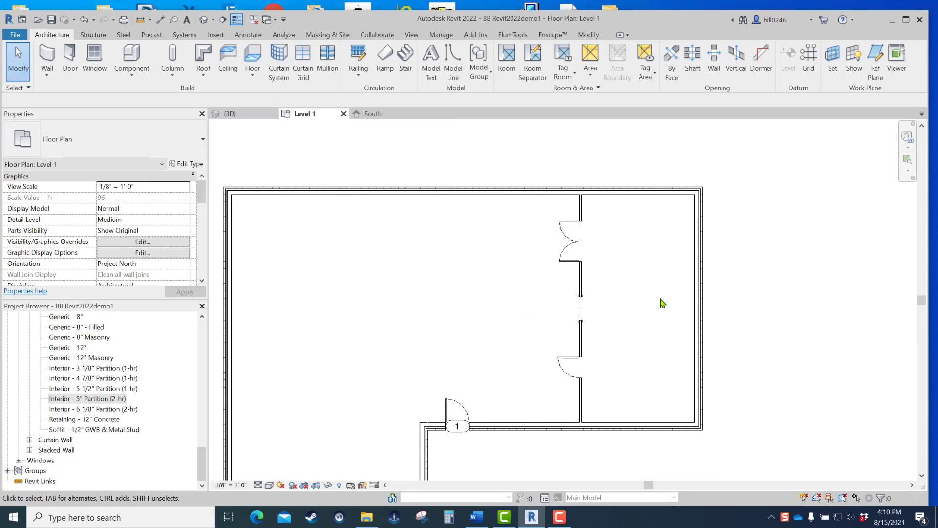
Compare the wall and door line weights in the Level 1 plan with Thin Lines off and on.
scroll(661, 304, down, 3)
middle_drag(660, 304, 612, 274)
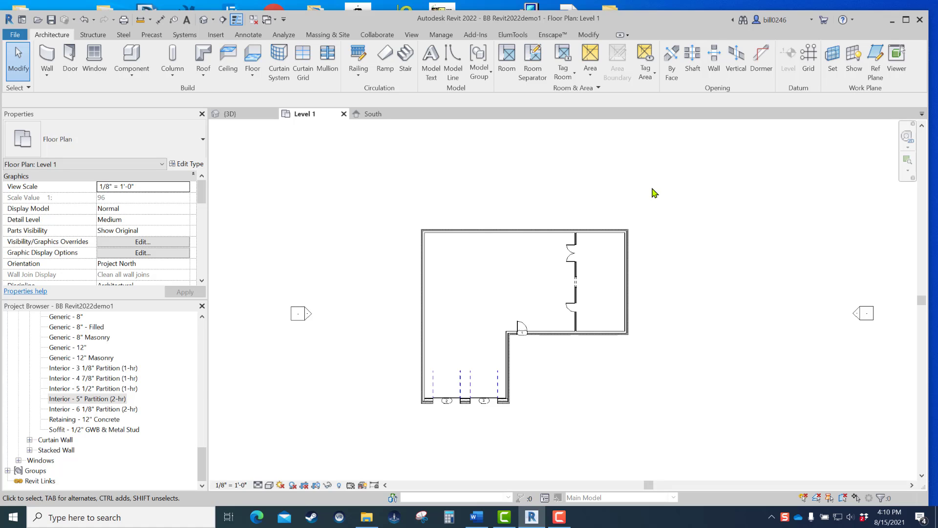
scroll(553, 239, up, 5)
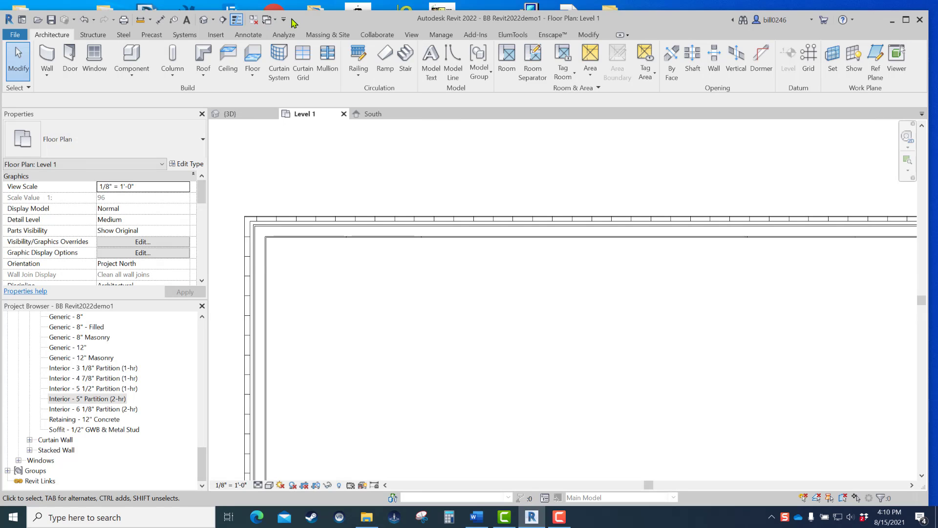
click(237, 20)
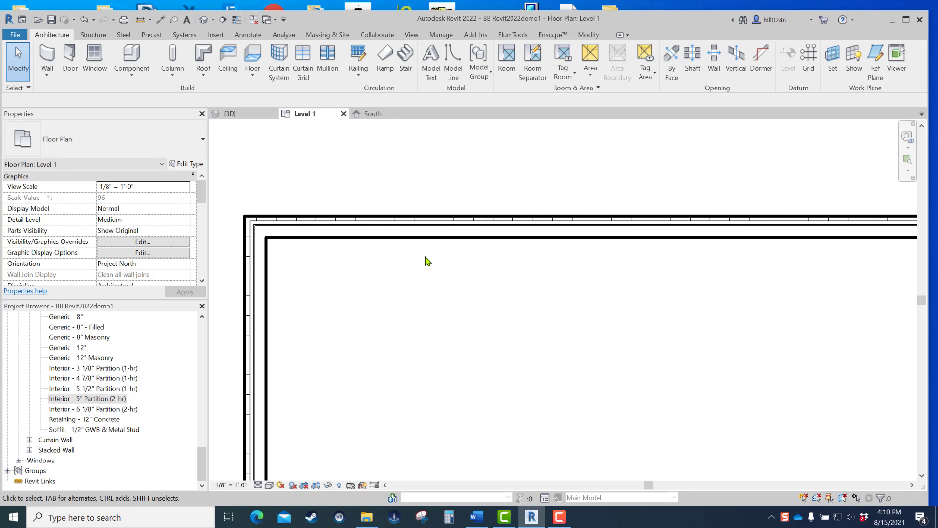
middle_drag(427, 261, 294, 293)
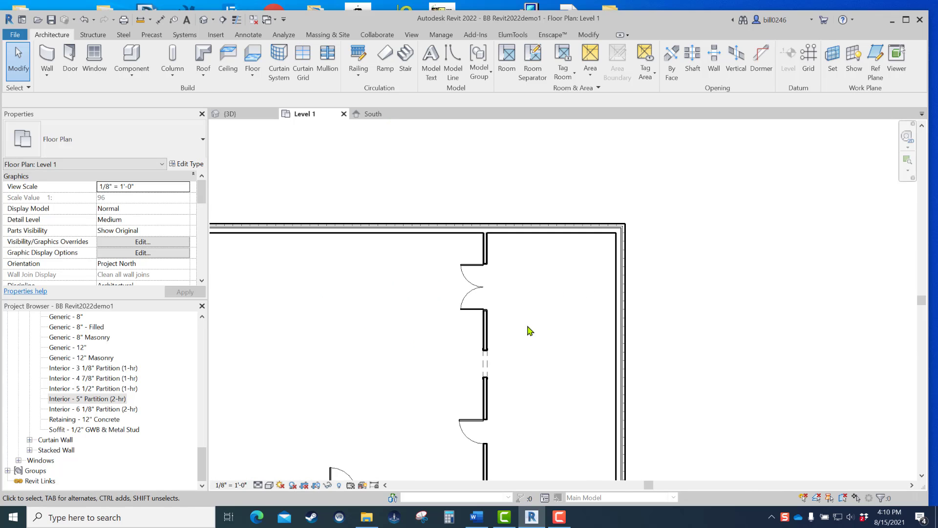
scroll(486, 321, up, 5)
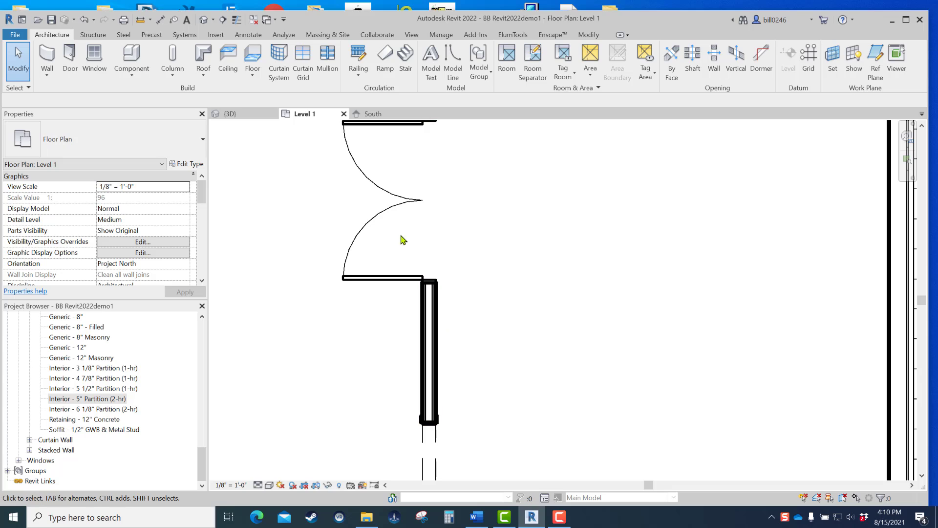
click(237, 20)
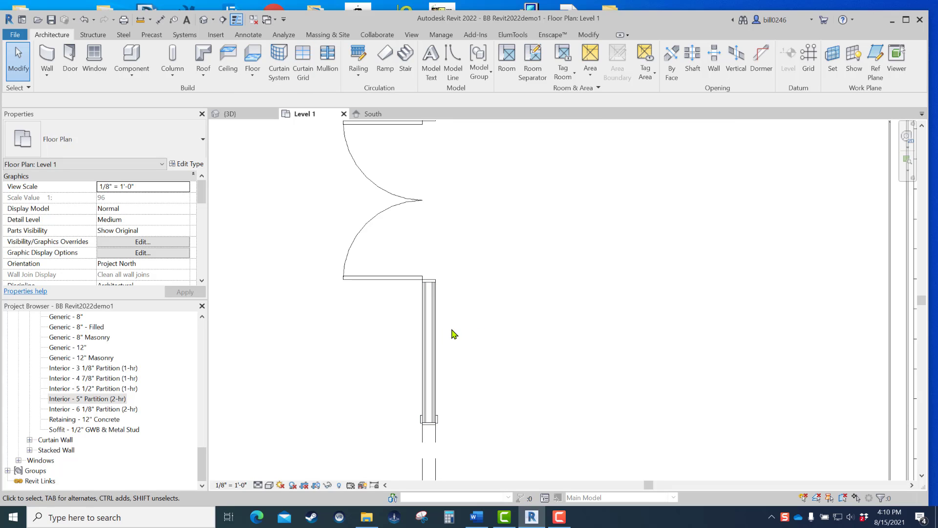
scroll(450, 331, down, 3)
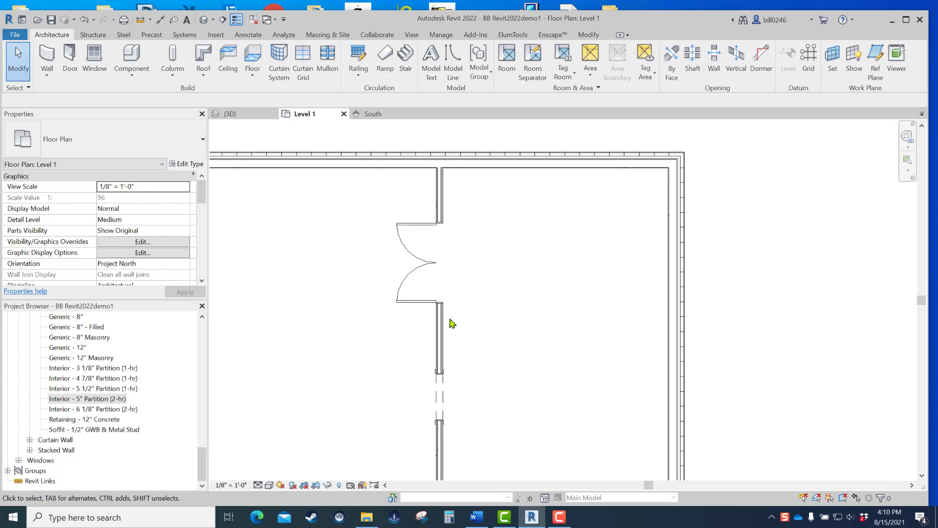
click(236, 20)
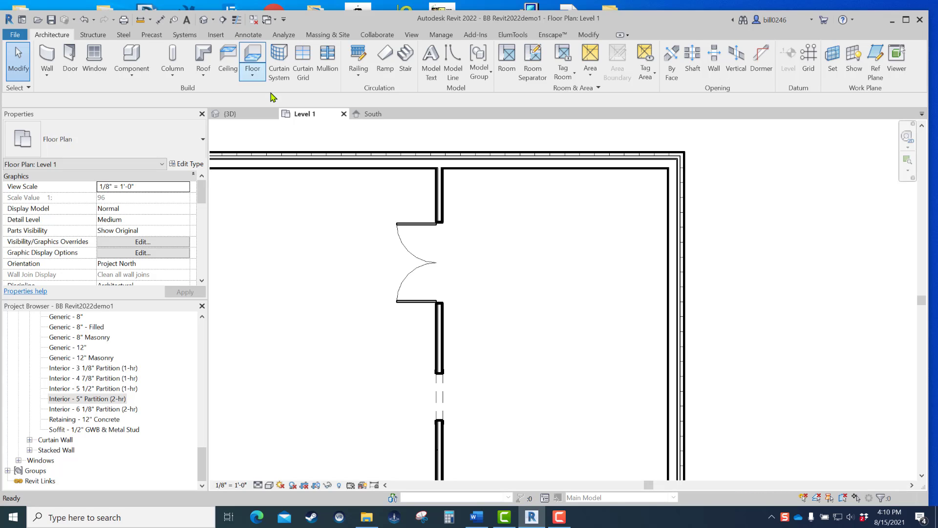
click(237, 21)
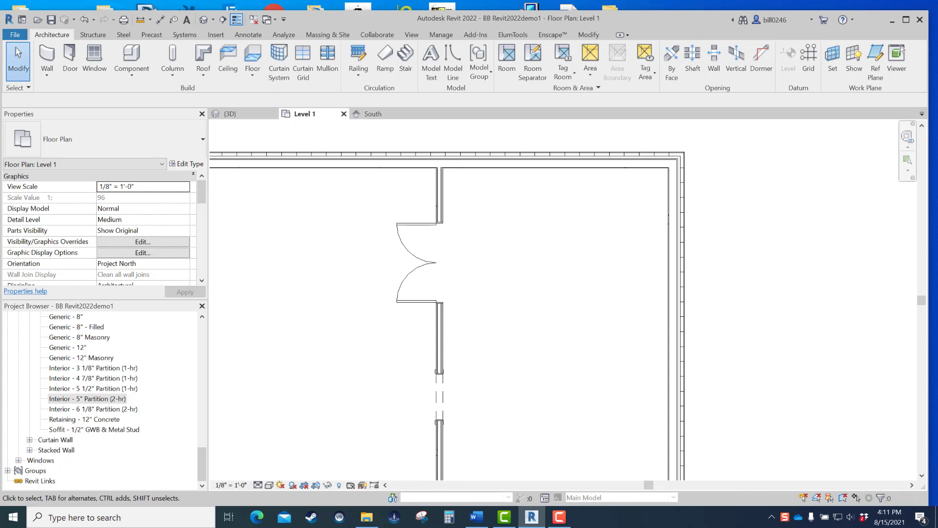
Set the Level 1 plan's detail level to Coarse and view the partition and exterior walls.
scroll(596, 316, down, 4)
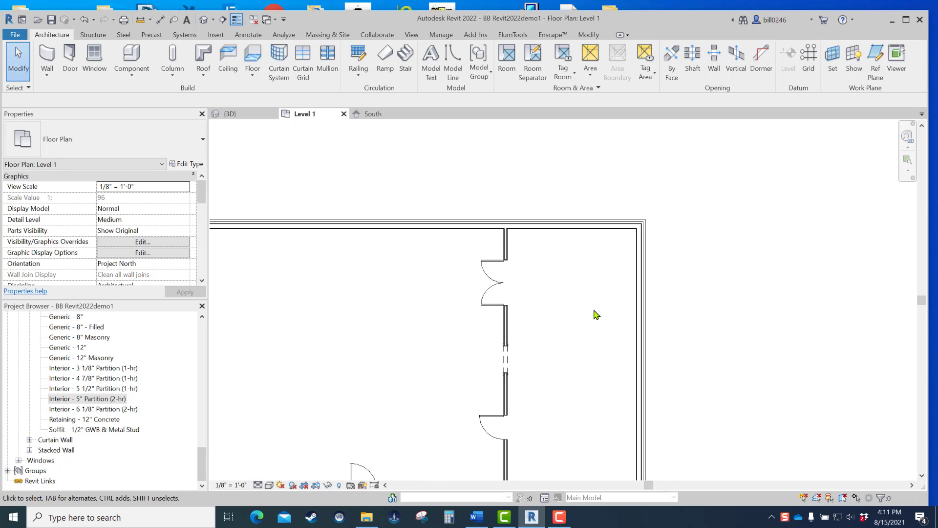
middle_drag(599, 284, 741, 133)
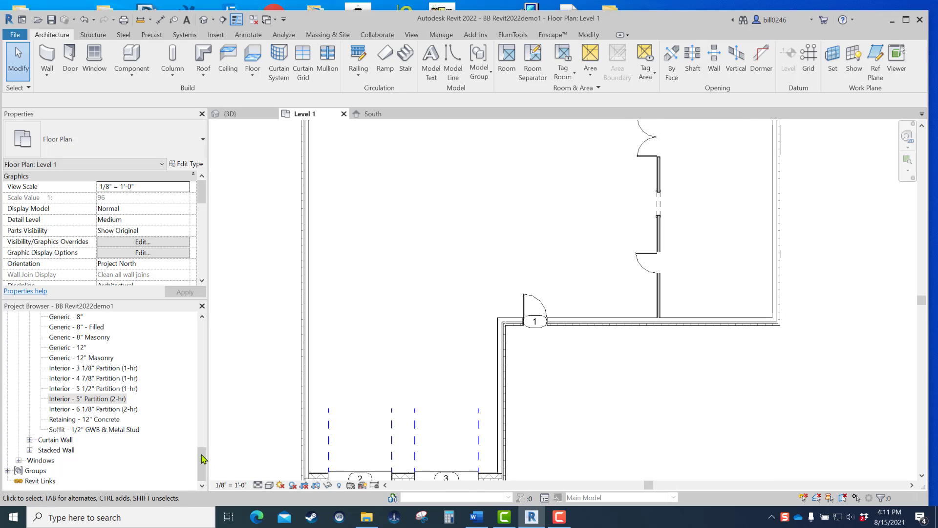
click(258, 485)
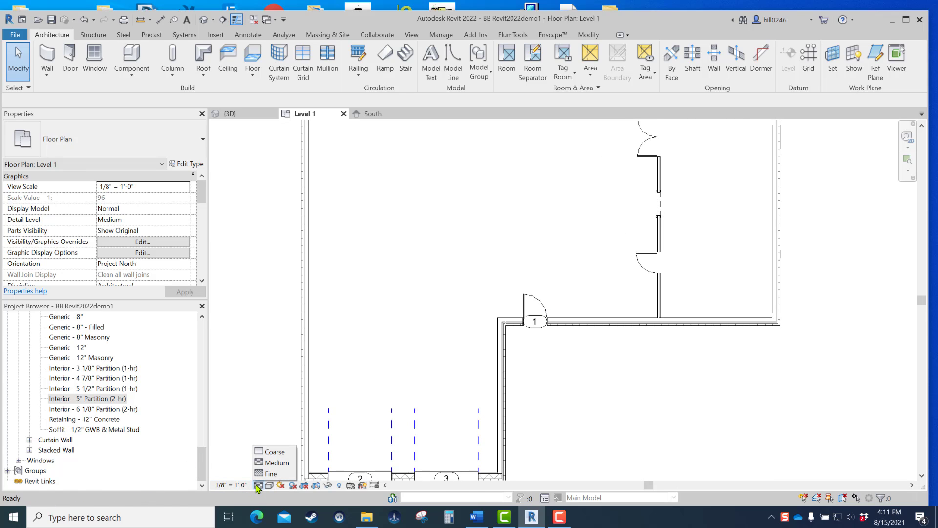
click(281, 453)
middle_drag(601, 359, 477, 442)
scroll(476, 442, up, 1)
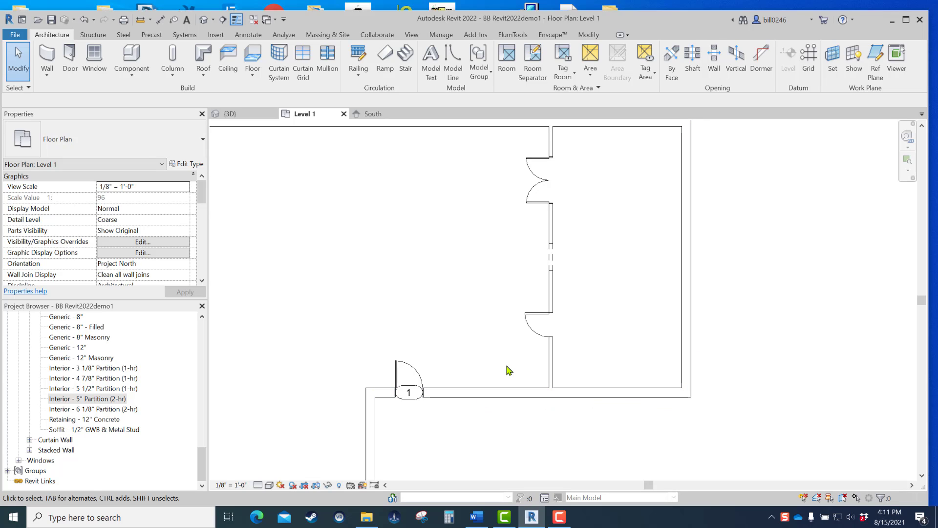
Show the Level 1 plan at Fine detail level, and return it to Medium.
click(258, 485)
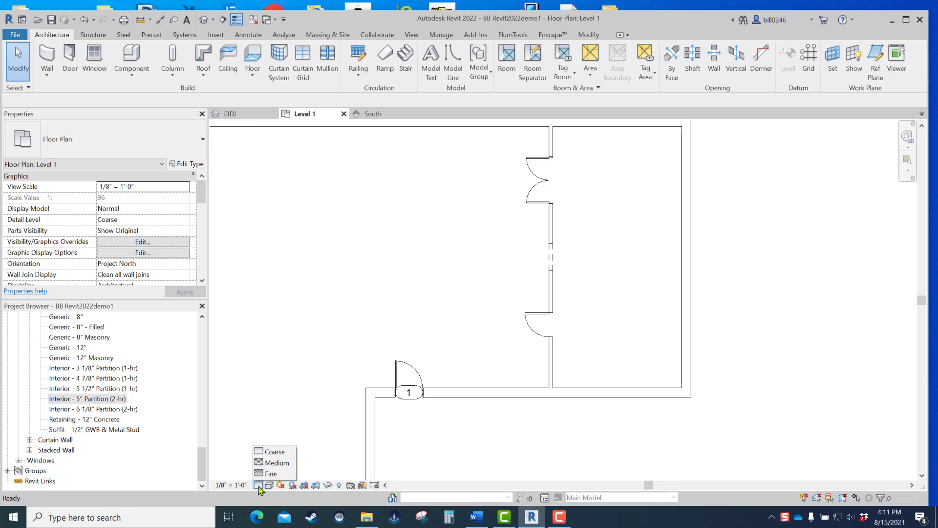
click(282, 474)
click(270, 485)
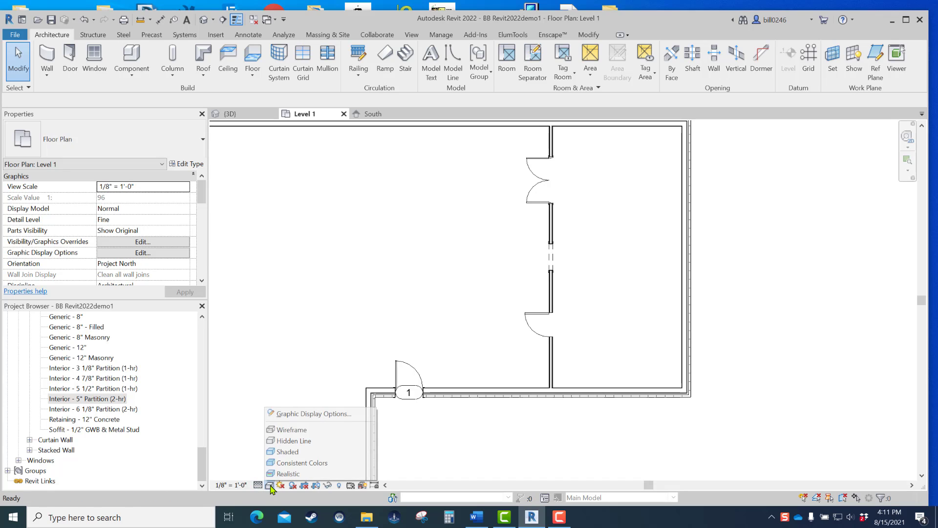
click(258, 485)
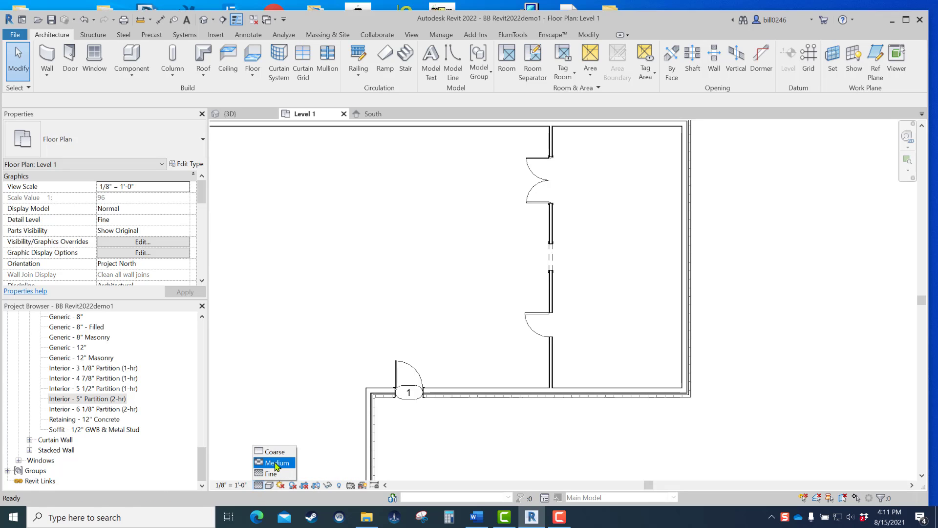
click(276, 462)
Turn on Tag on Placement for the Door tool without placing a door.
scroll(428, 401, down, 2)
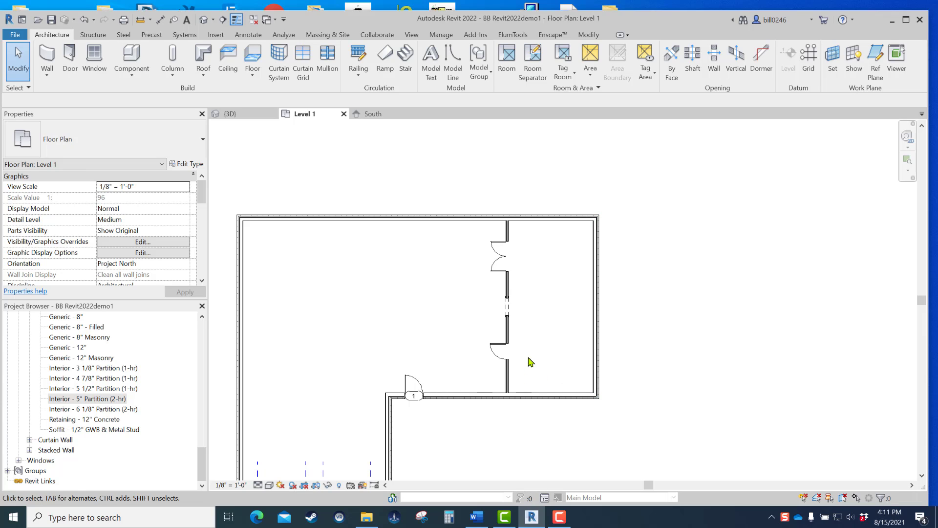
middle_drag(531, 362, 624, 249)
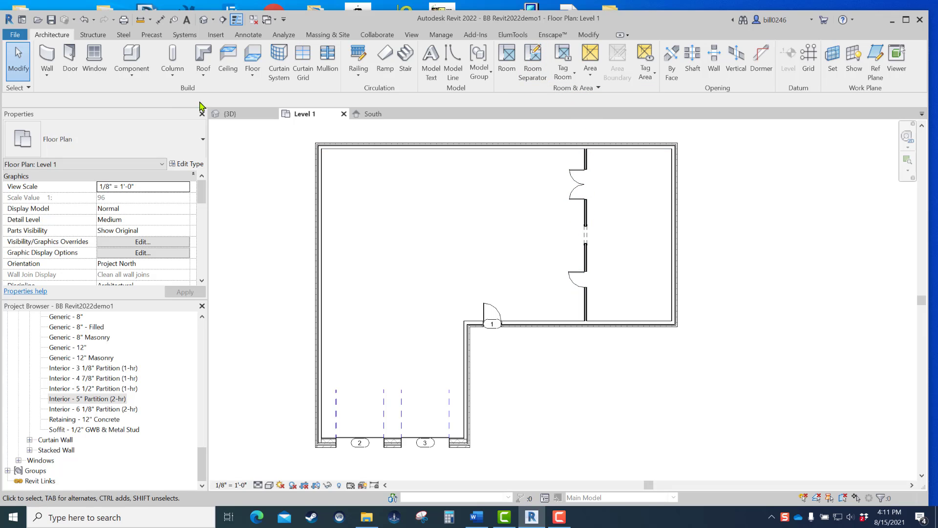
click(70, 58)
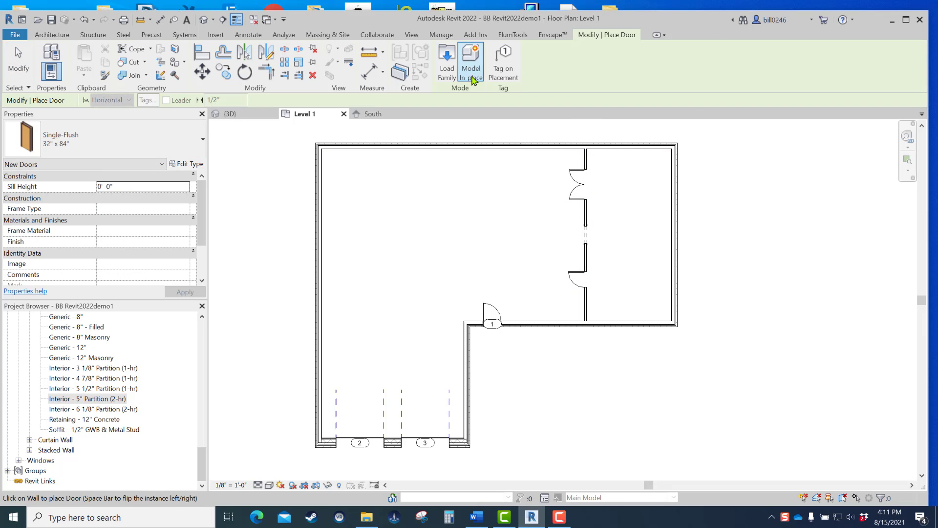
click(505, 62)
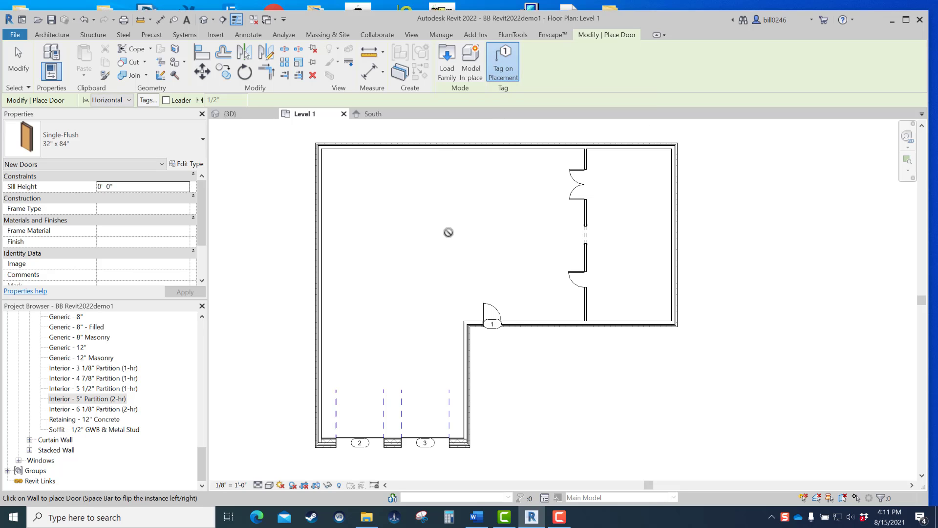
key(Escape)
key(Escape)
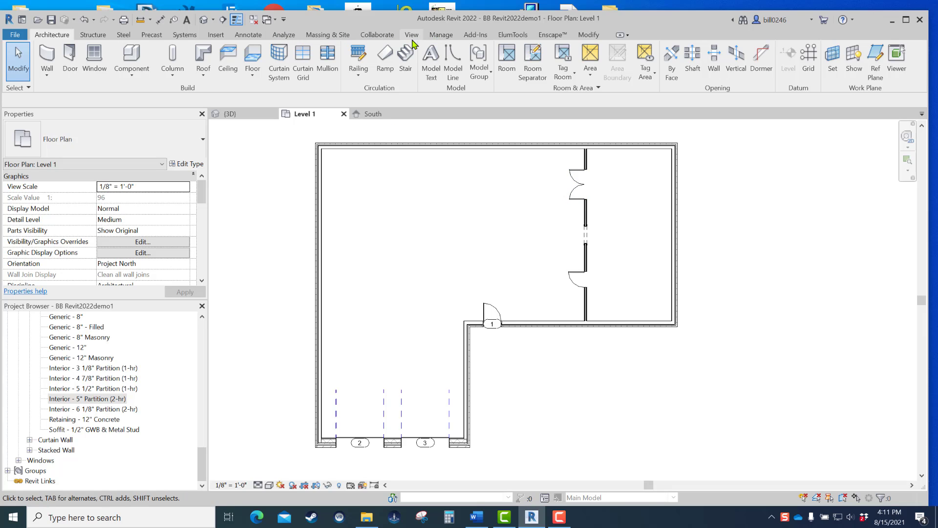
Tag by category the double door and the single flush door in the partition, using horizontal tags without leaders.
click(249, 34)
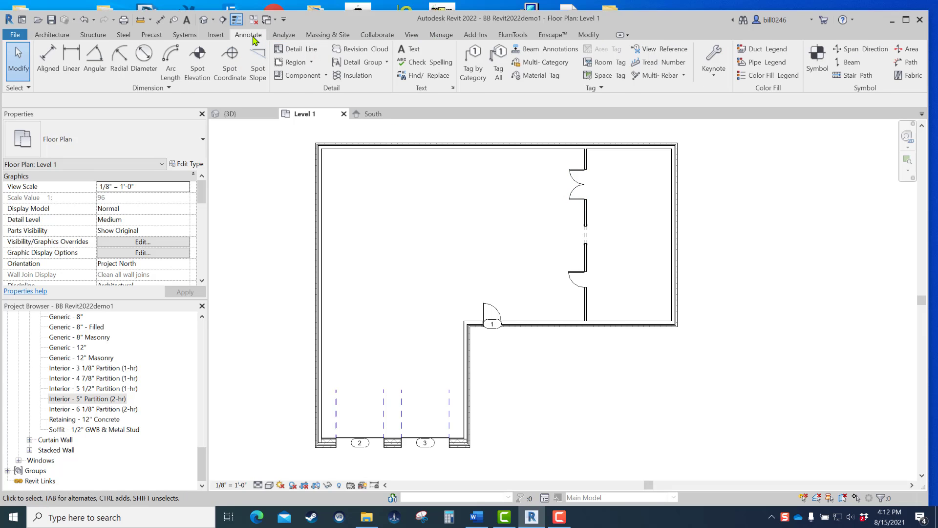
click(473, 67)
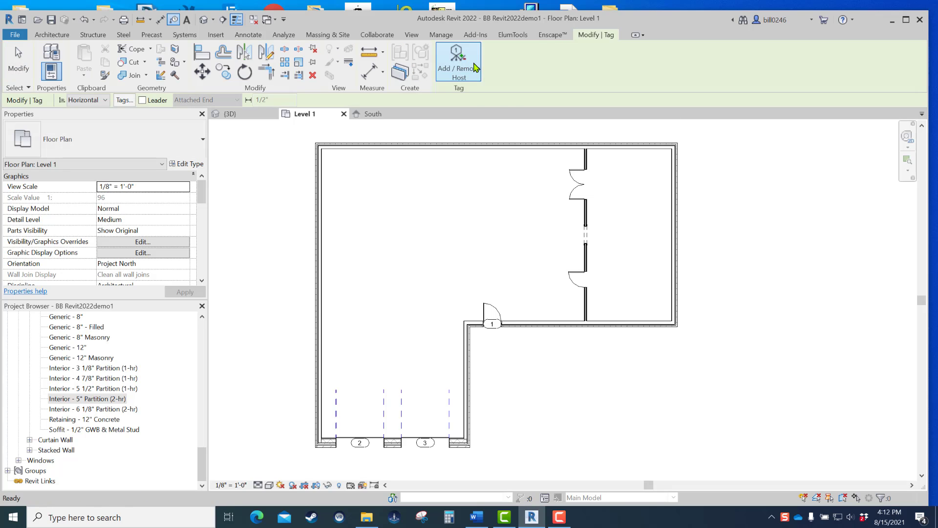
click(142, 101)
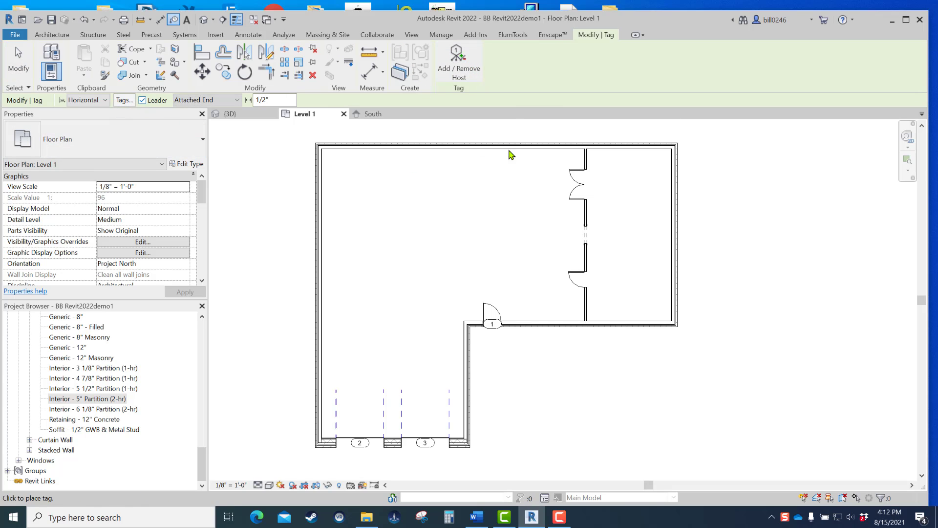
click(577, 184)
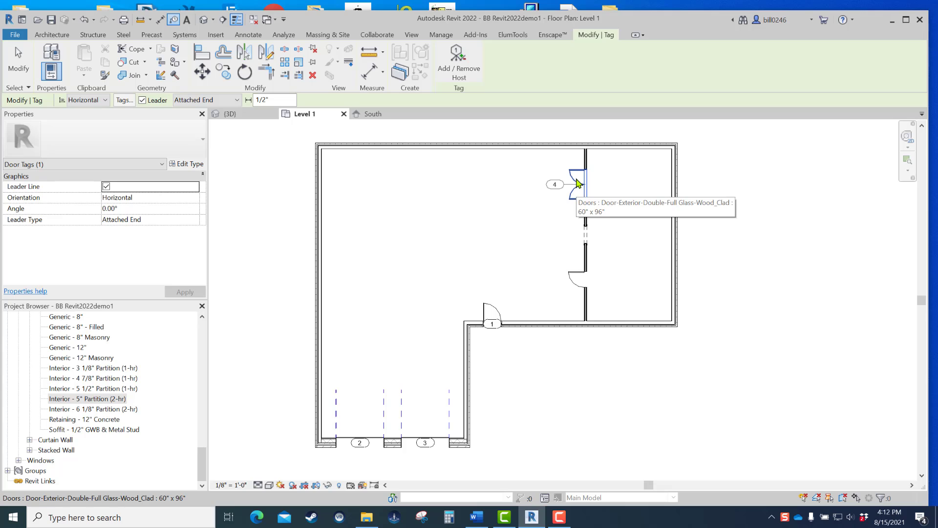
click(142, 101)
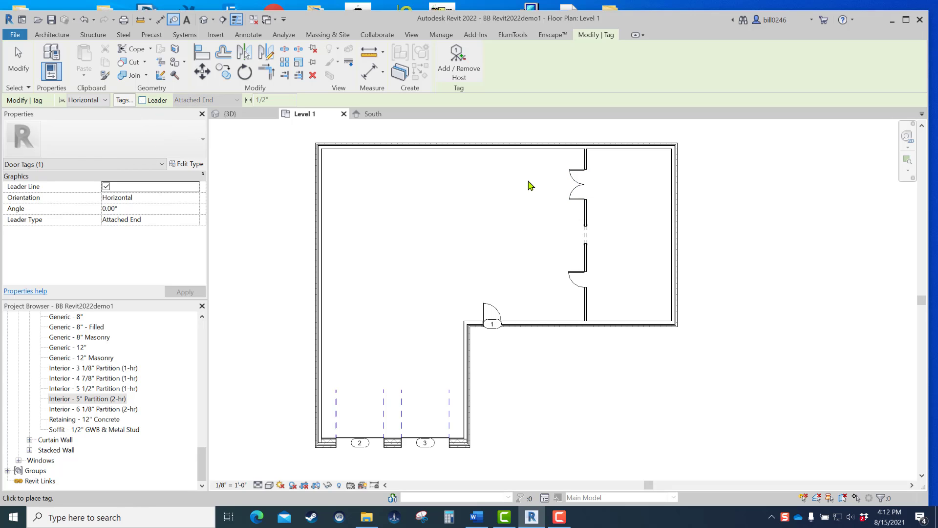
click(582, 184)
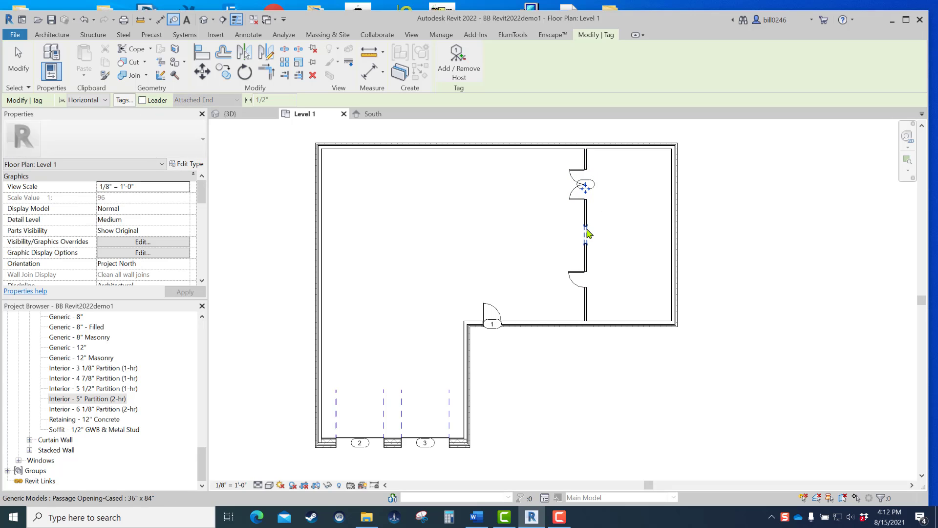
click(583, 283)
scroll(604, 273, up, 3)
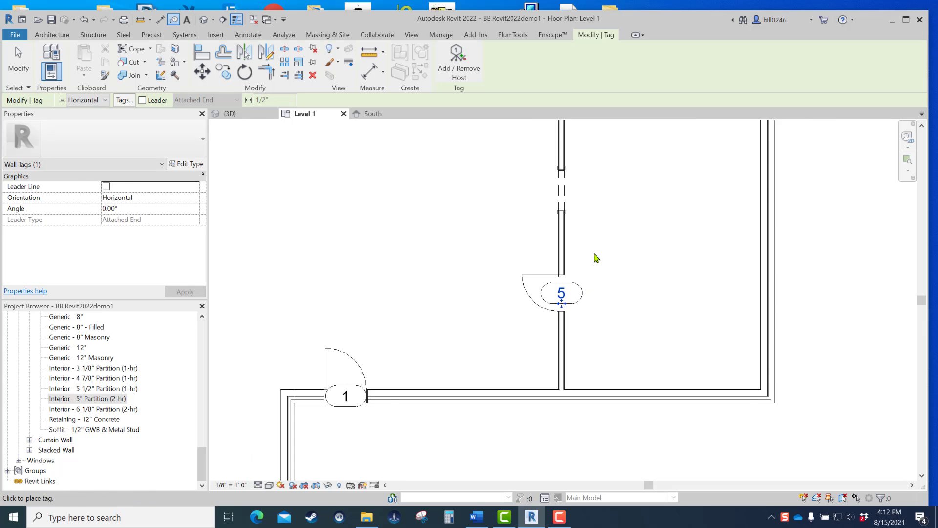
End door tagging and inspect the Mark property of the single flush door in the interior partition.
scroll(596, 258, down, 2)
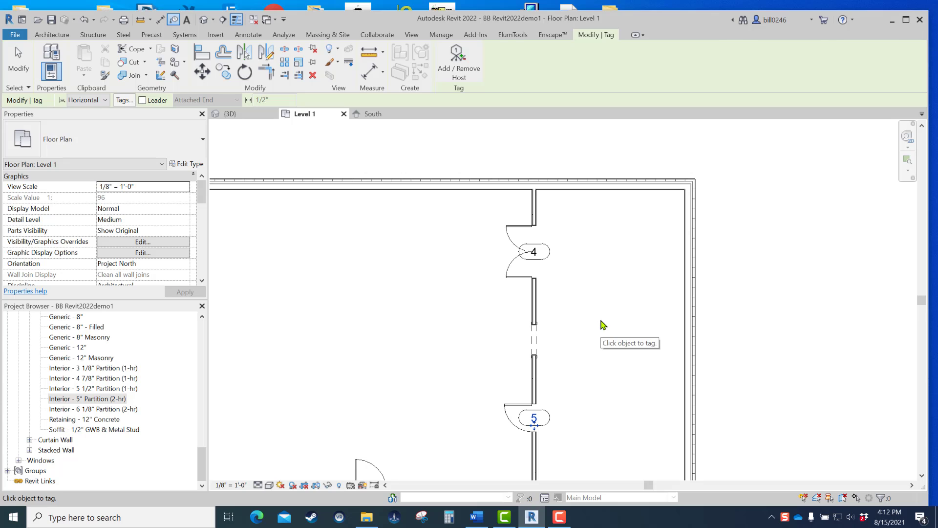
key(Escape)
mouse_move(601, 321)
middle_down()
mouse_move(593, 287)
mouse_move(532, 256)
mouse_move(709, 203)
mouse_move(699, 210)
middle_up()
scroll(516, 273, down, 1)
scroll(699, 211, down, 1)
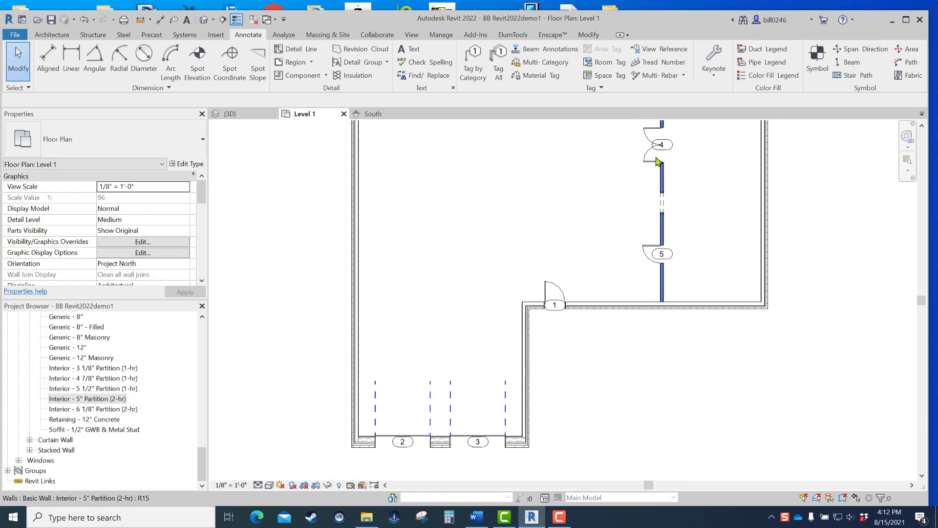
click(650, 251)
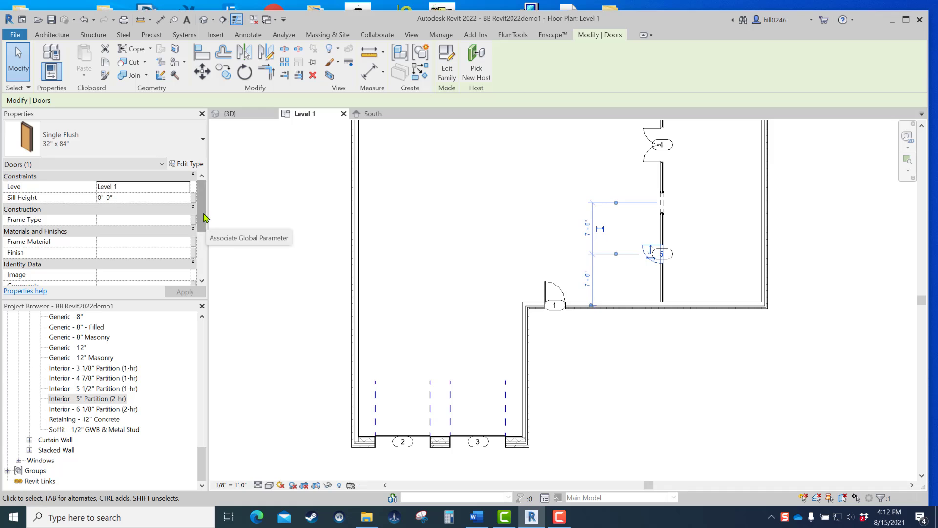
scroll(203, 245, down, 3)
click(130, 242)
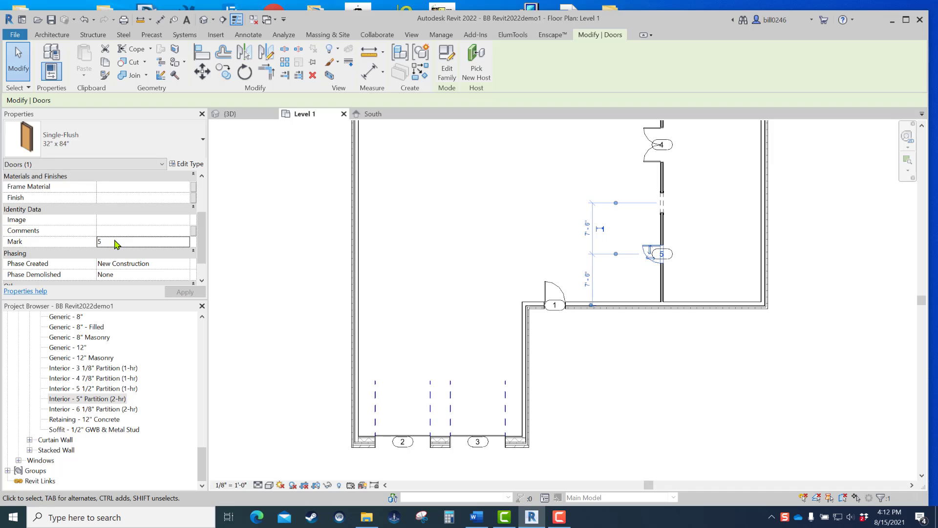
click(776, 382)
mouse_move(678, 162)
middle_down()
mouse_move(678, 172)
mouse_move(576, 241)
middle_up()
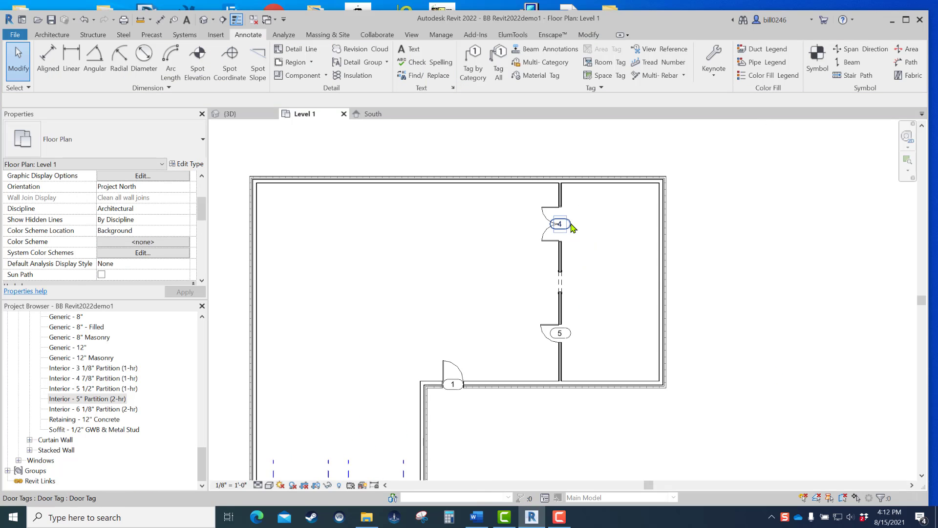
scroll(662, 274, down, 2)
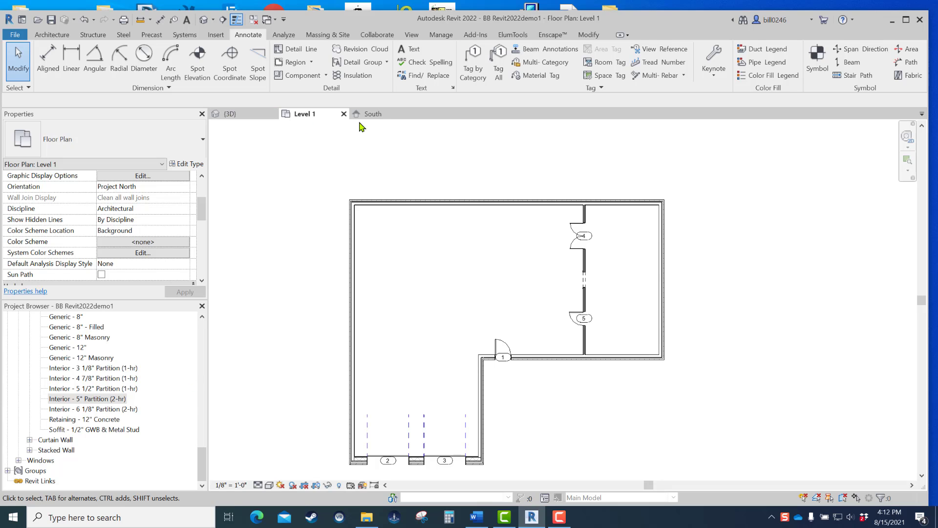
Look at the building in the South elevation, the Level 1 plan and the 3D view in turn.
click(380, 116)
middle_drag(379, 247, 550, 294)
click(307, 114)
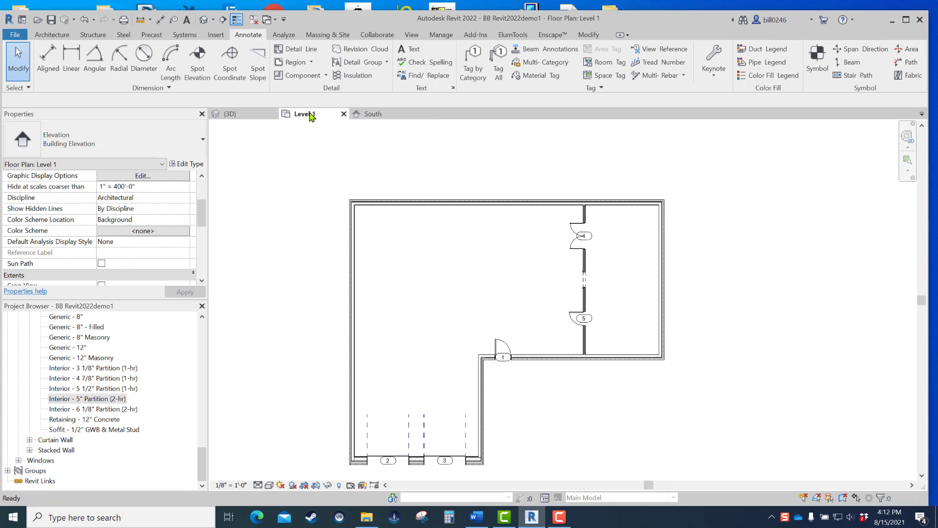
click(235, 116)
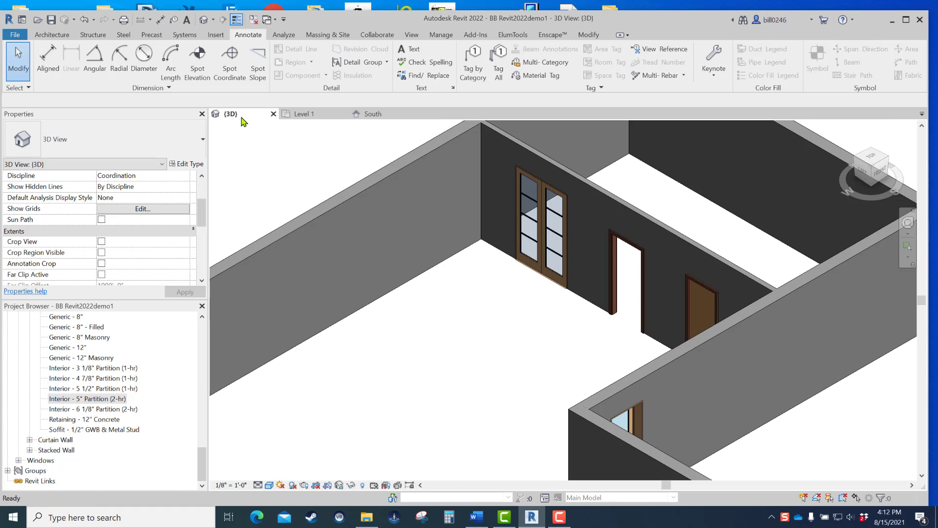
scroll(341, 210, down, 4)
middle_drag(343, 212, 485, 268)
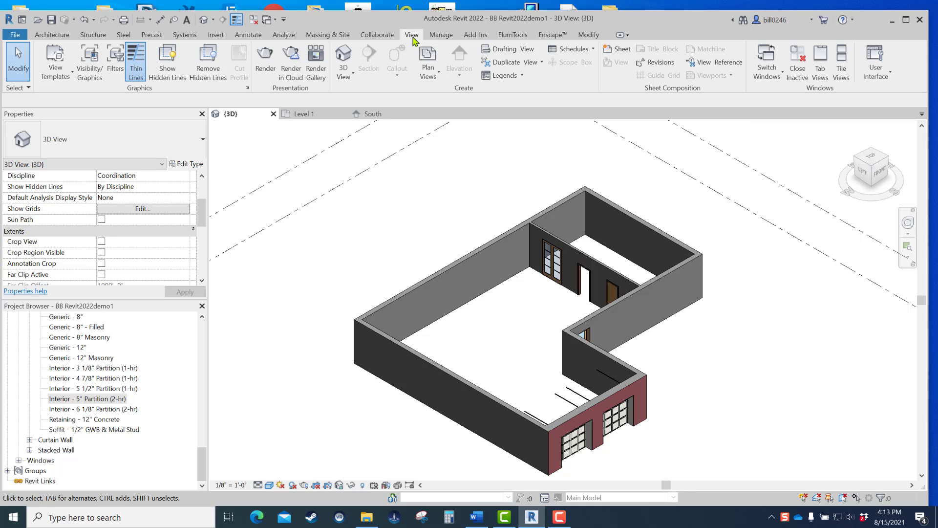
Tile the open 3D, Level 1 and South views, and fit the building inside each one.
click(847, 75)
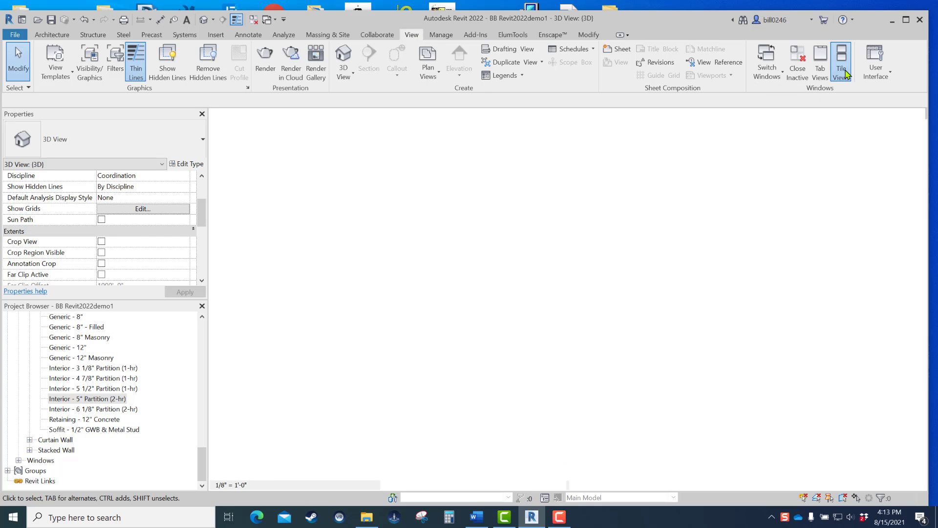
scroll(345, 213, down, 4)
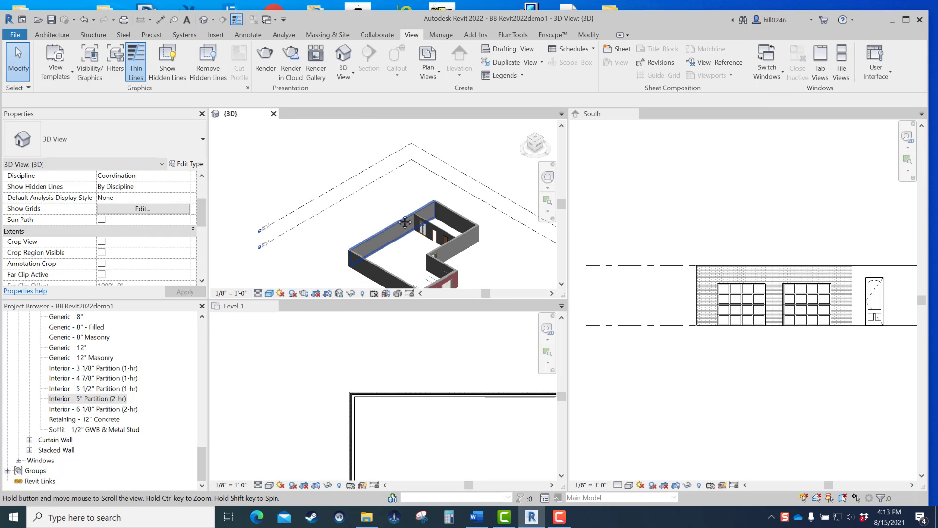
scroll(394, 434, down, 1)
scroll(393, 431, down, 3)
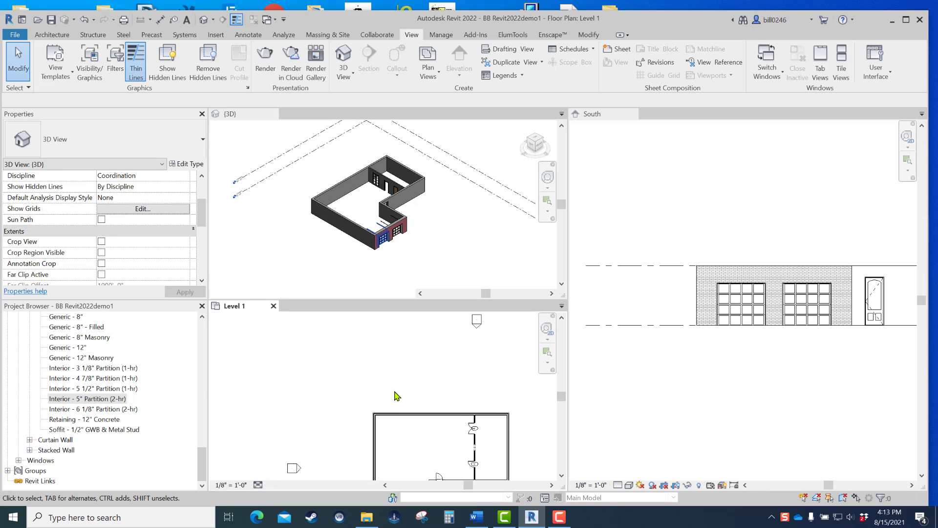
scroll(433, 437, down, 1)
middle_drag(432, 435, 354, 367)
scroll(361, 381, down, 4)
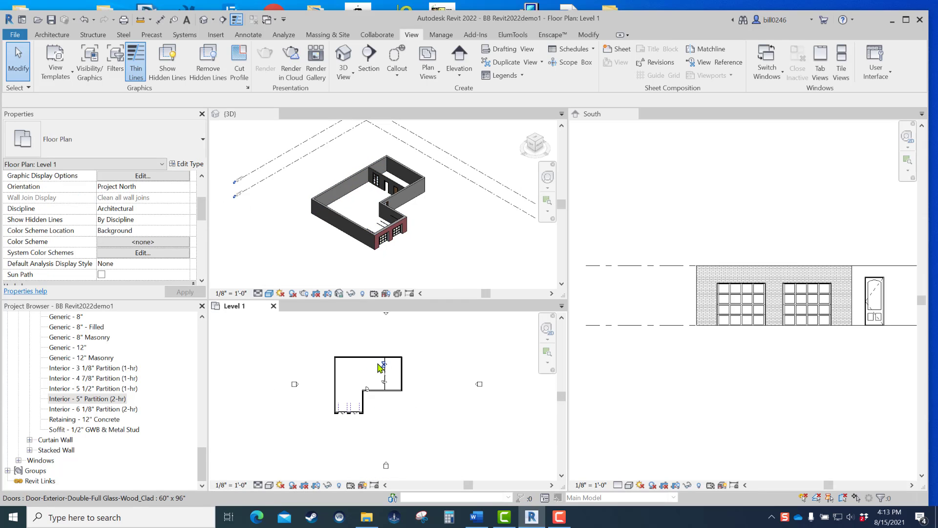
scroll(797, 343, down, 3)
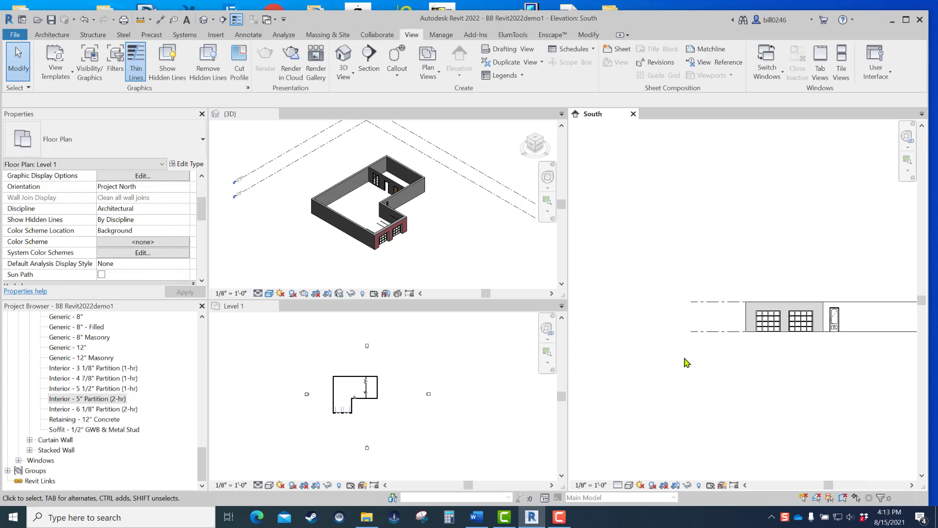
middle_drag(756, 331, 646, 326)
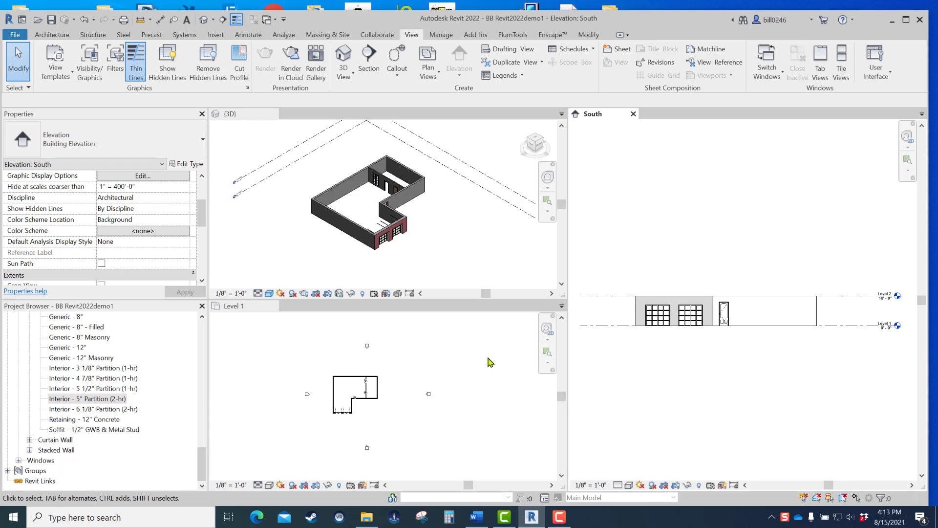
middle_drag(756, 270, 779, 254)
Select each garage door in turn in the South elevation and compare its highlighting across the tiled 3D and Level 1 views.
scroll(384, 244, up, 8)
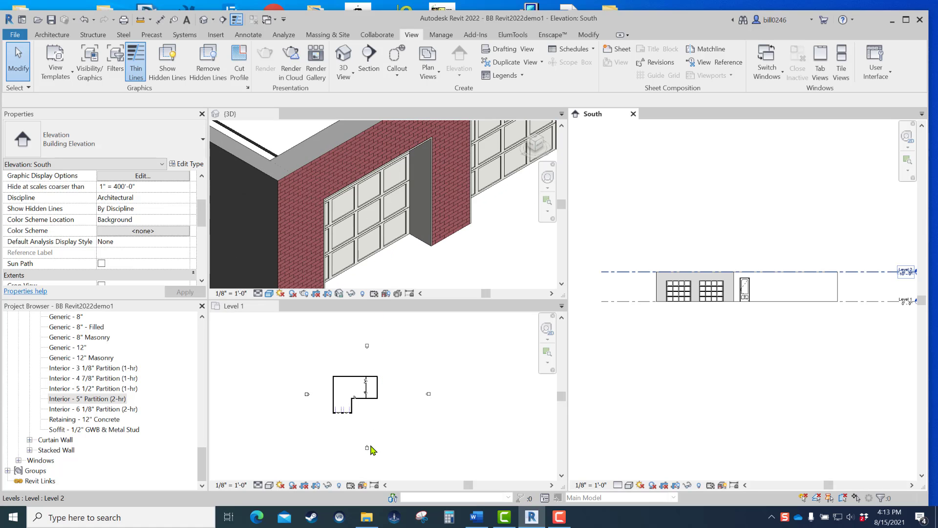
scroll(350, 421, up, 6)
scroll(320, 406, up, 2)
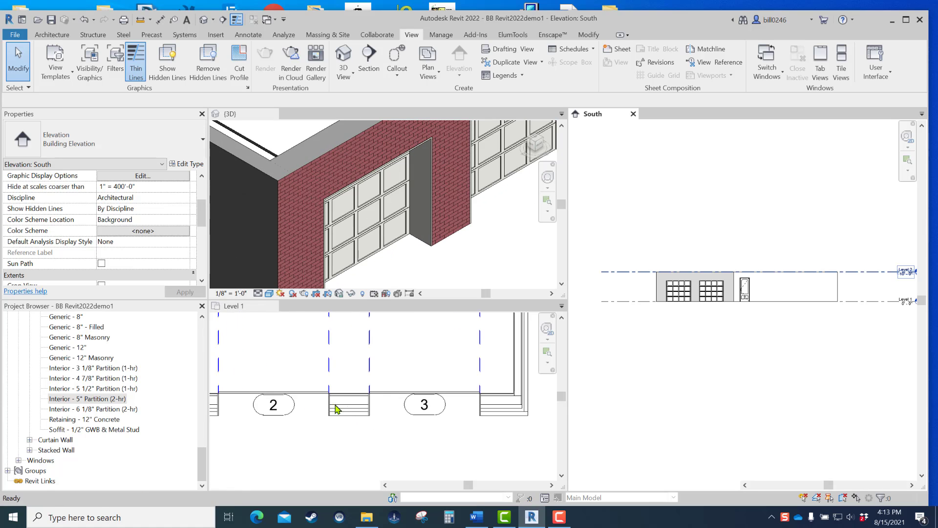
click(362, 422)
scroll(731, 299, up, 3)
scroll(713, 298, up, 2)
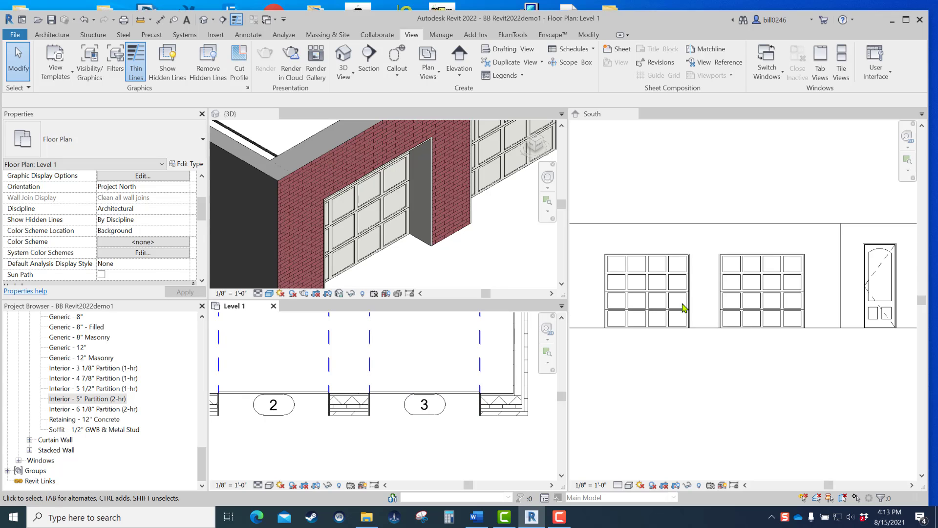
click(687, 305)
scroll(691, 291, up, 2)
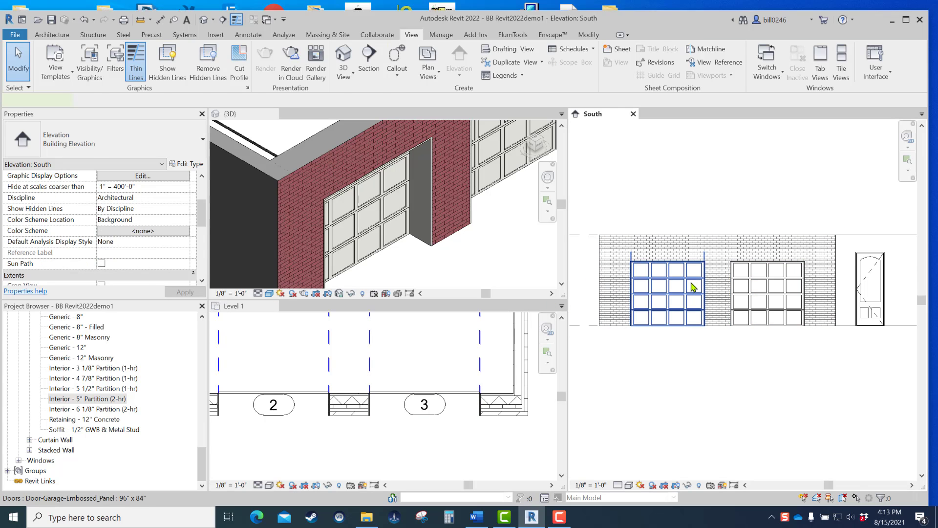
click(694, 287)
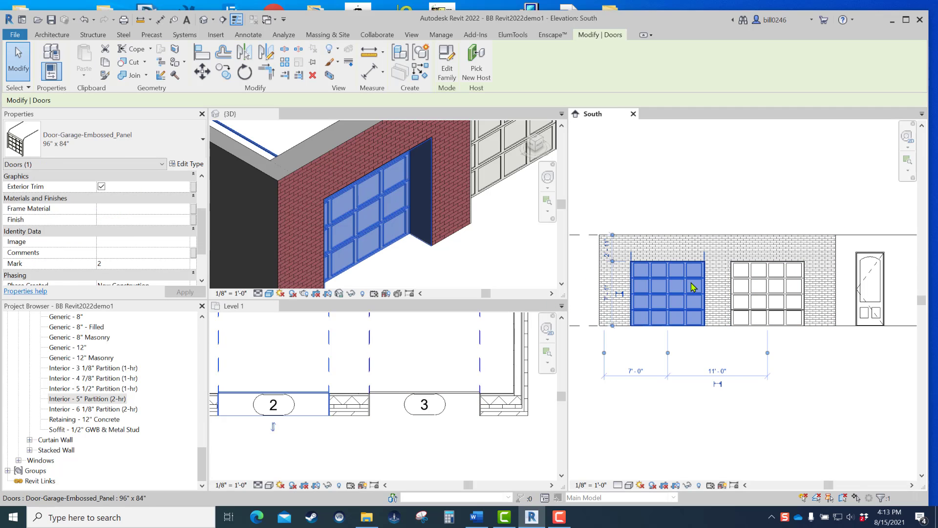
click(777, 281)
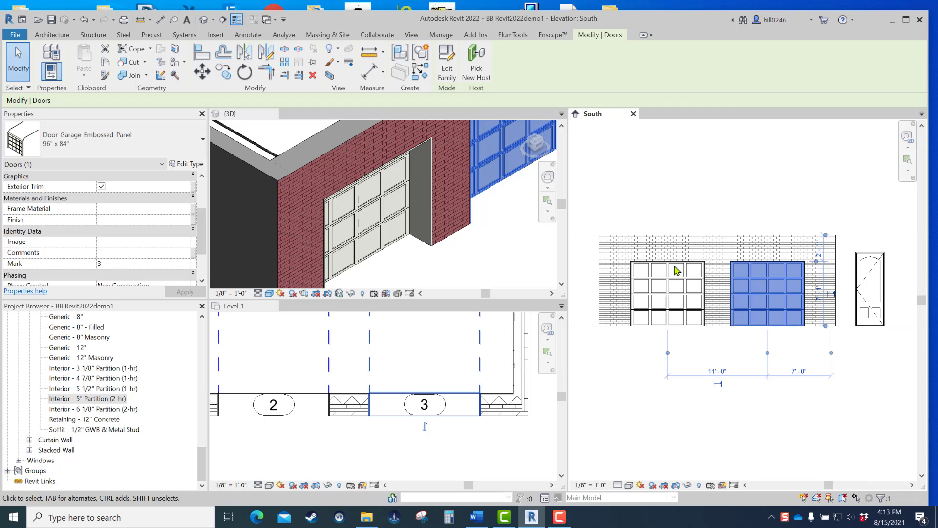
click(687, 201)
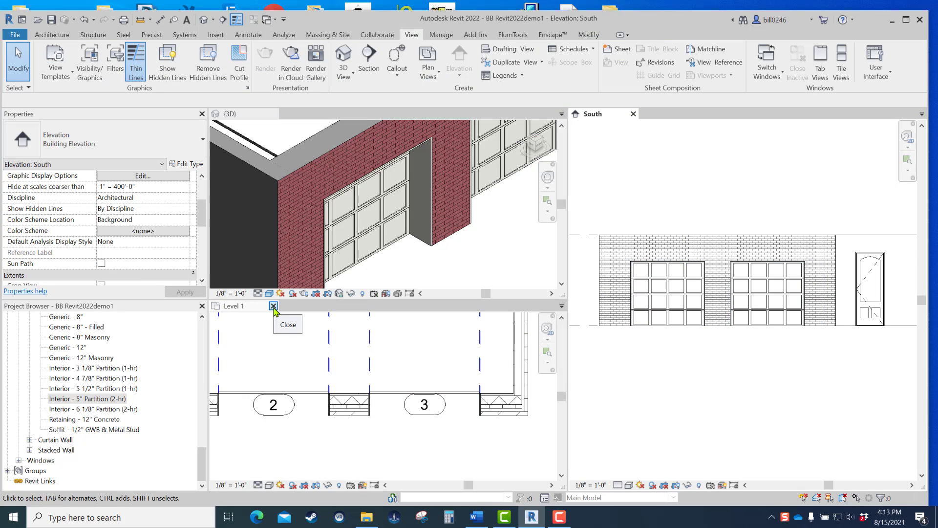
Close the Level 1 plan and South elevation, keeping only the 3D view open with the whole building in sight.
click(274, 306)
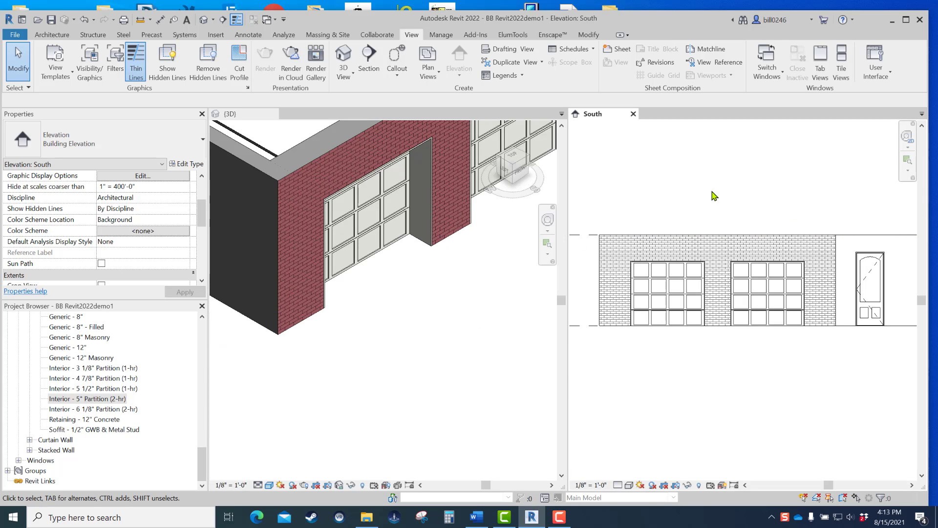
click(633, 115)
scroll(570, 277, down, 5)
middle_drag(574, 305, 618, 468)
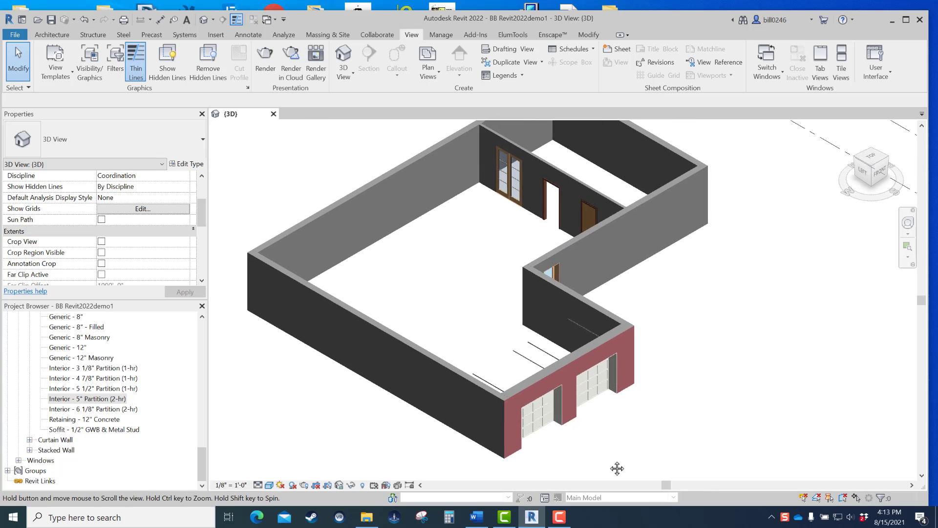
scroll(606, 415, down, 4)
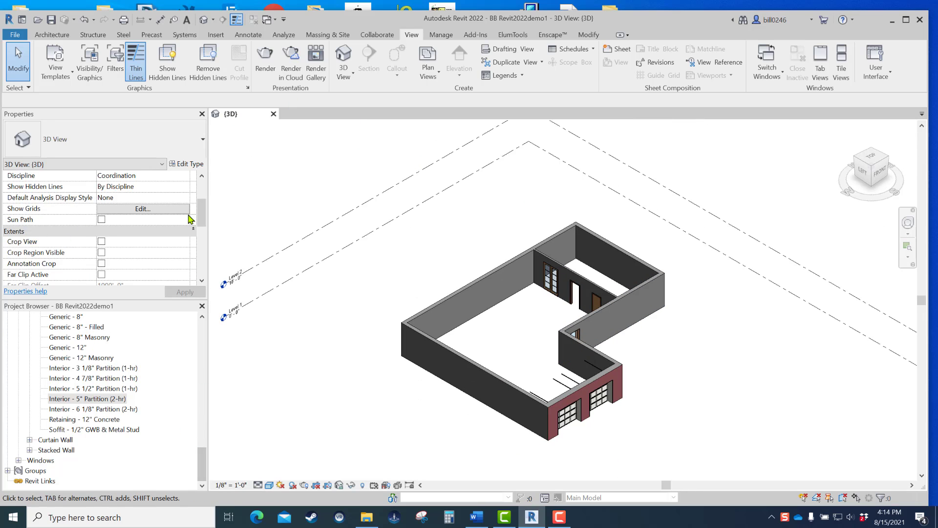
Reopen the Level 1 floor plan and compare it with the 3D view, ending on the plan.
drag(202, 459, 205, 320)
click(48, 337)
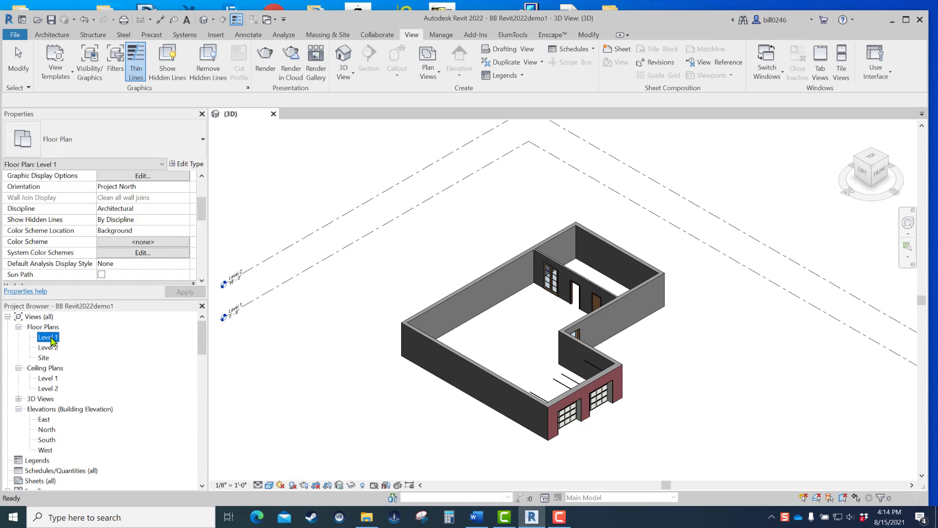
double_click(52, 337)
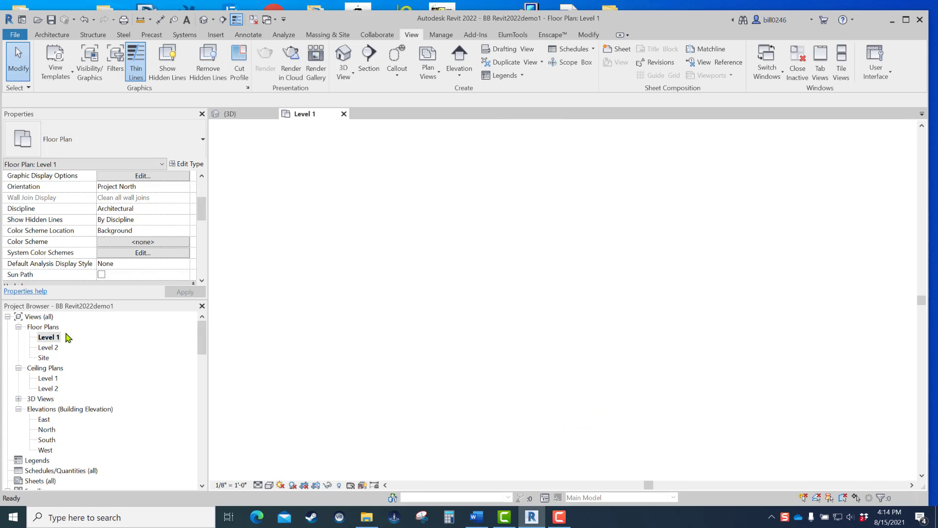
click(250, 113)
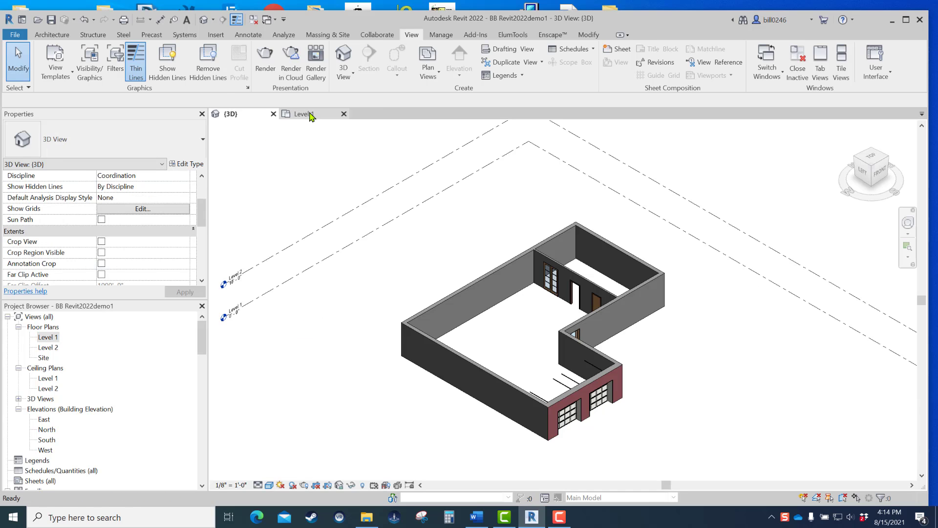
click(311, 115)
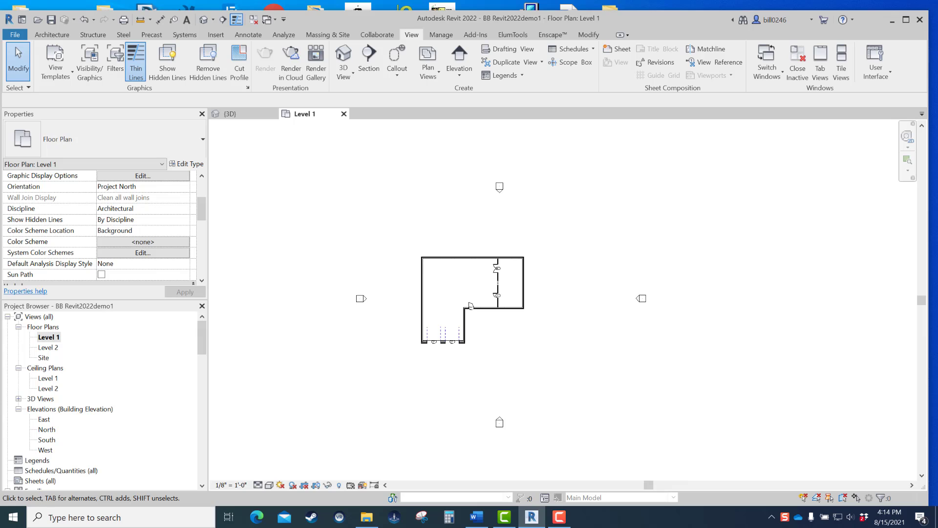
click(229, 114)
click(304, 114)
scroll(449, 356, up, 2)
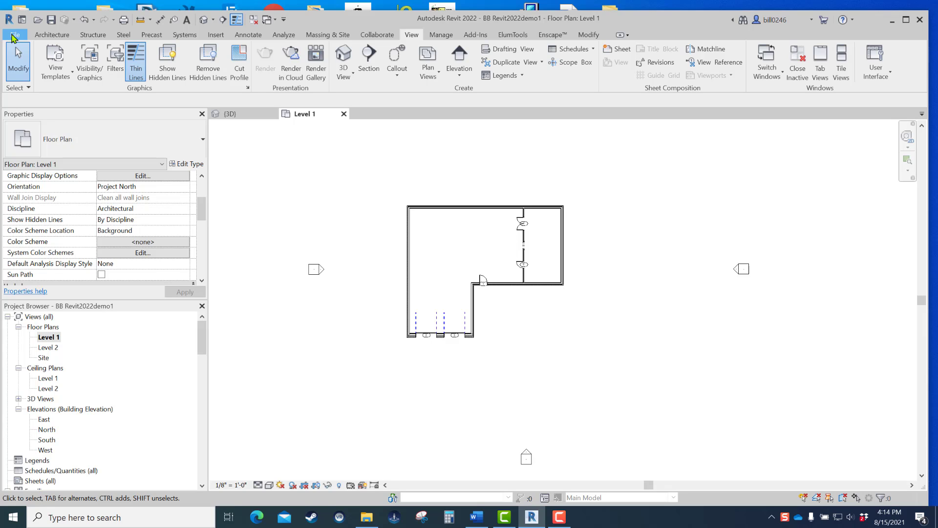
Save the project under the new name BB Revit2022demo2 in the Revit2022demos online folder.
click(13, 35)
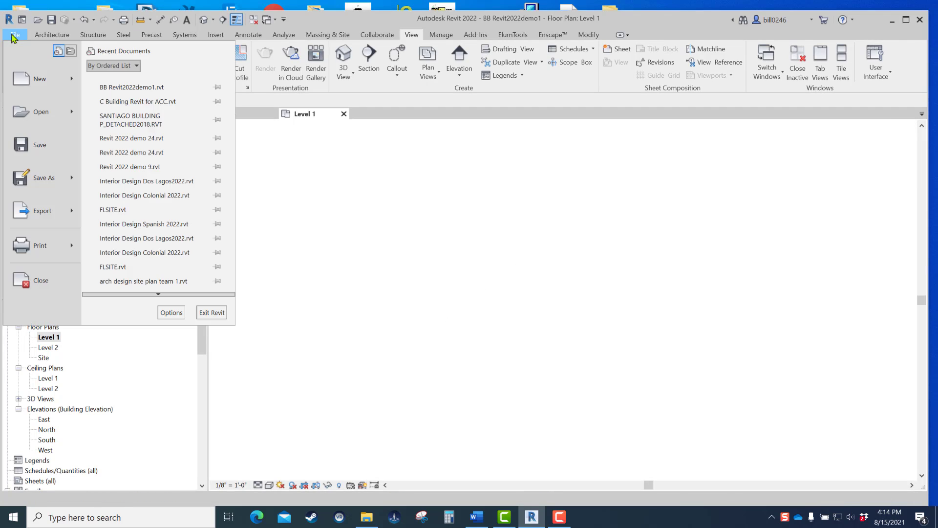
mouse_move(43, 178)
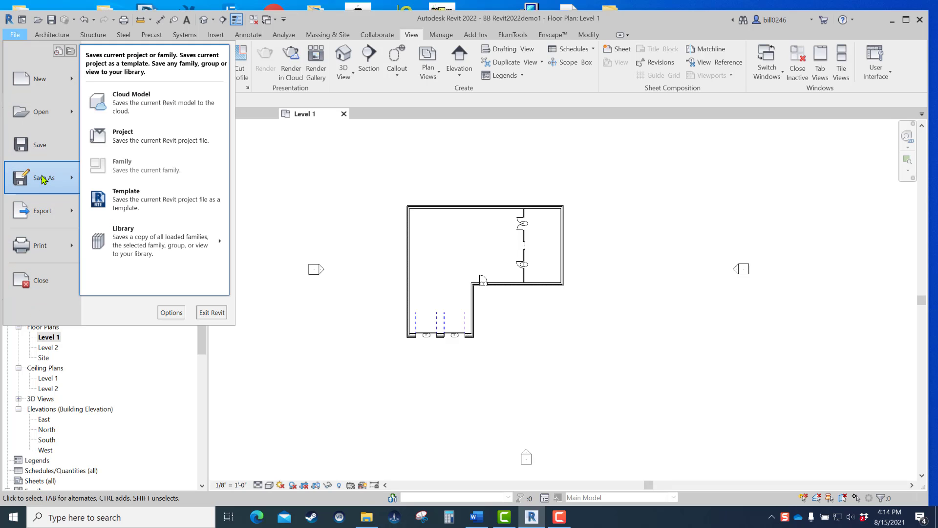
click(136, 139)
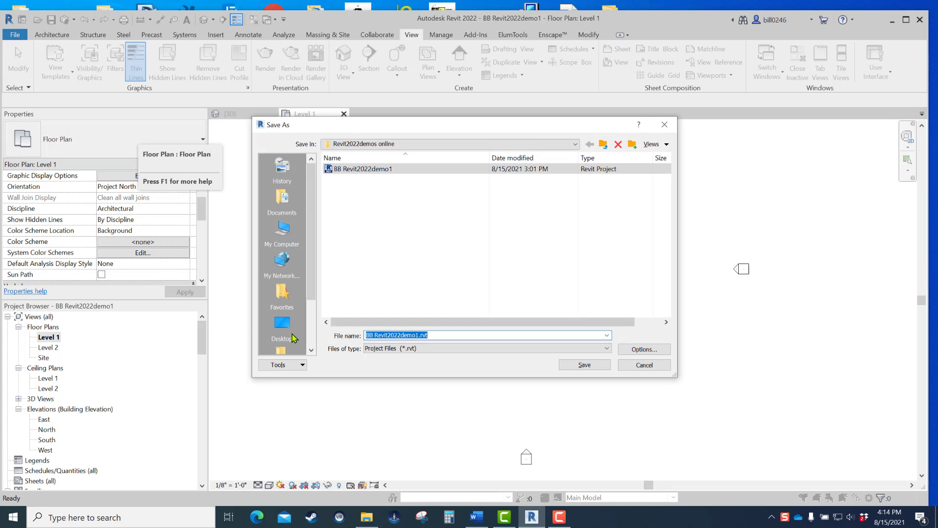
click(417, 335)
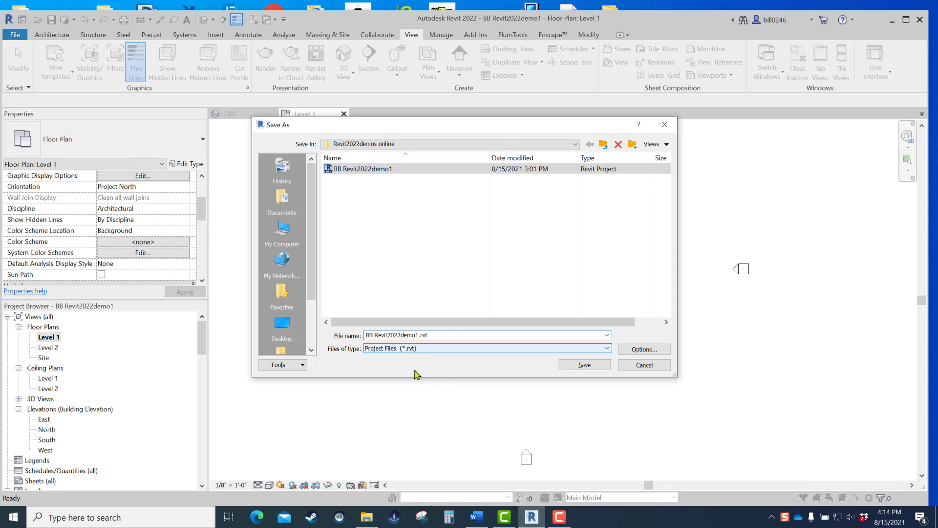
key(BackSpace)
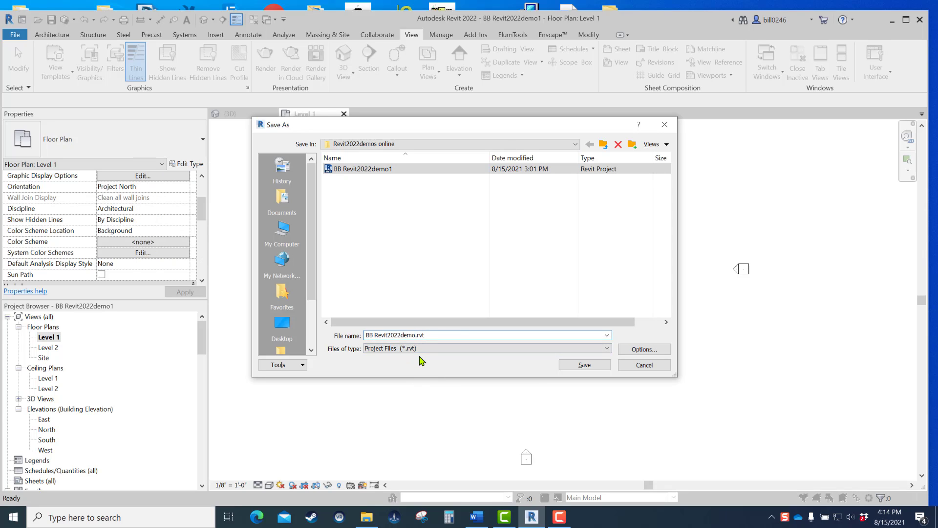
text(2)
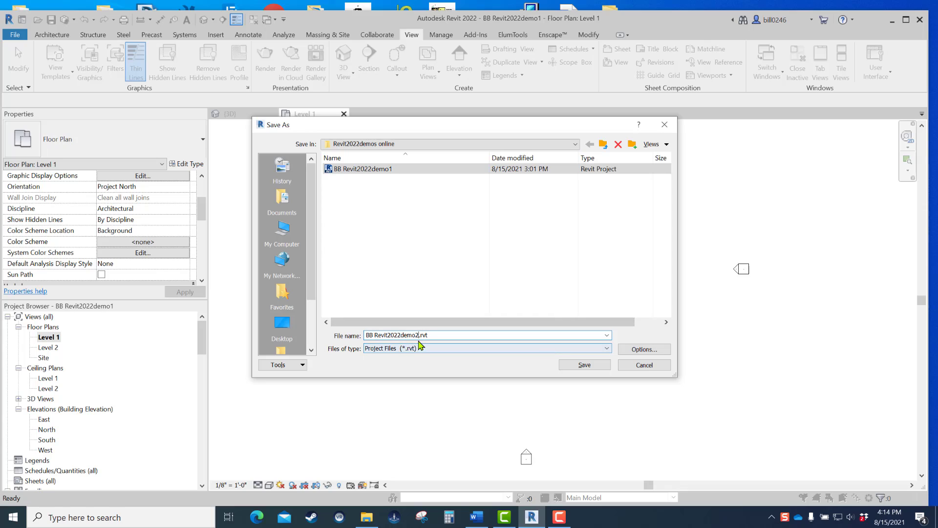
click(457, 335)
key(BackSpace)
key(BackSpace)
key(BackSpace)
click(595, 367)
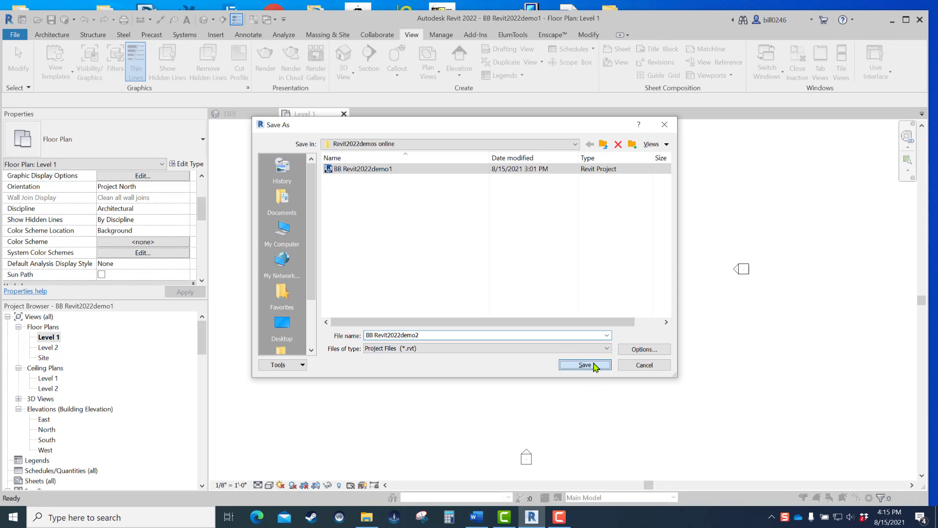